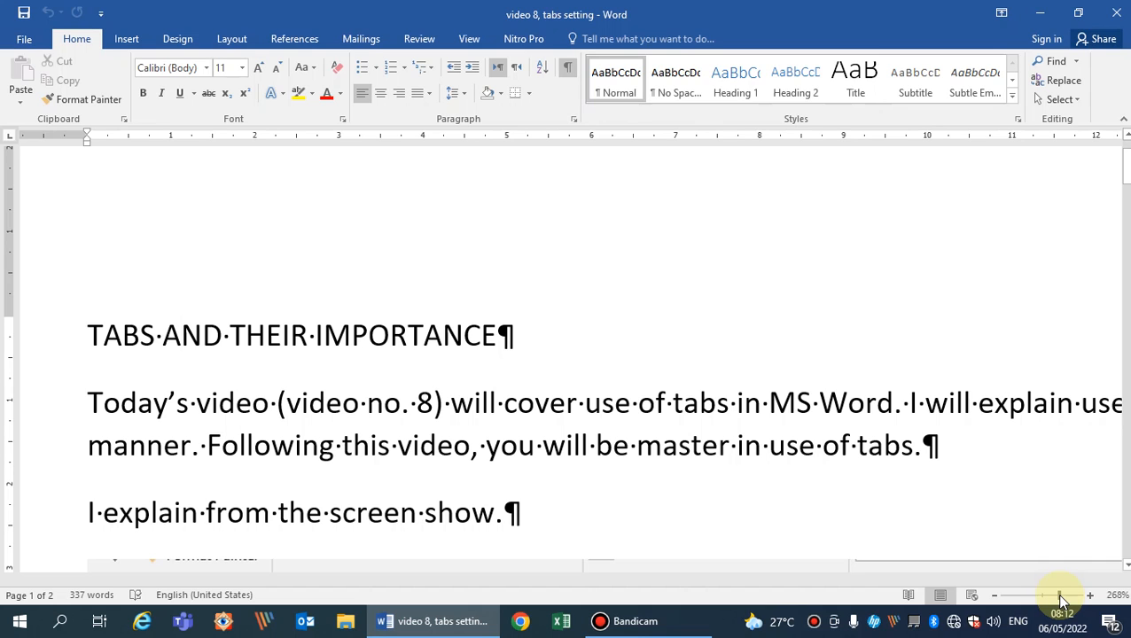
# Insert an empty paragraph above the heading "TABS AND THEIR IMPORTANCE".
pyautogui.press('Down')
pyautogui.press('Down')
pyautogui.press('Down')
pyautogui.press('Down')
pyautogui.press('Up')
pyautogui.press('Up')
pyautogui.press('Up')
pyautogui.press('Up')
pyautogui.press('Up')
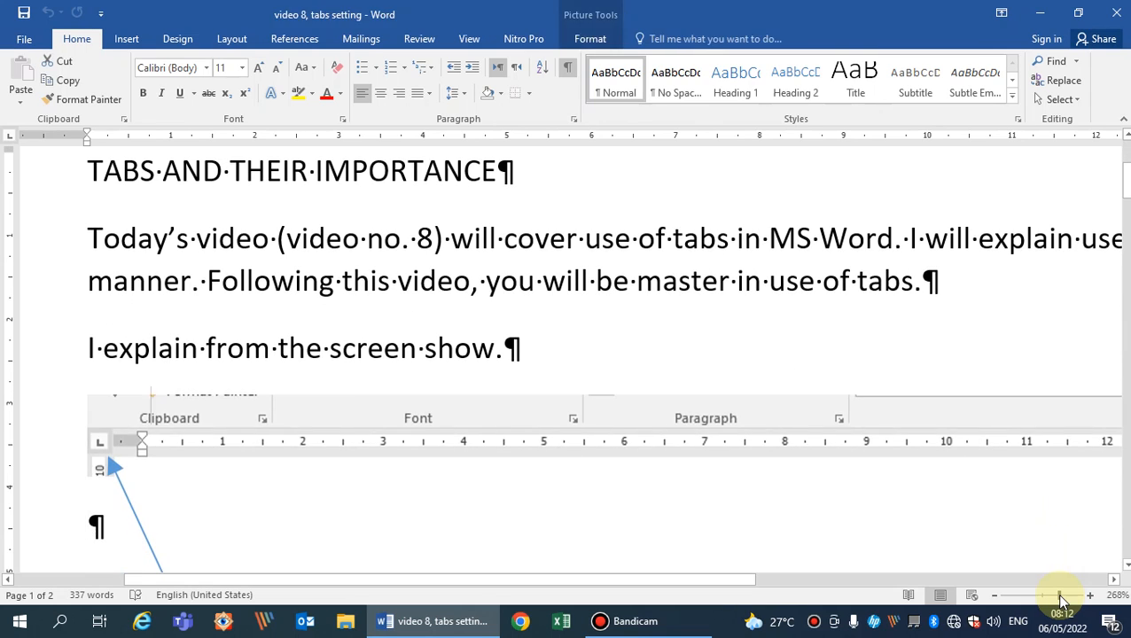
pyautogui.press('Left')
pyautogui.press('Left')
pyautogui.press('Left')
pyautogui.press('Left')
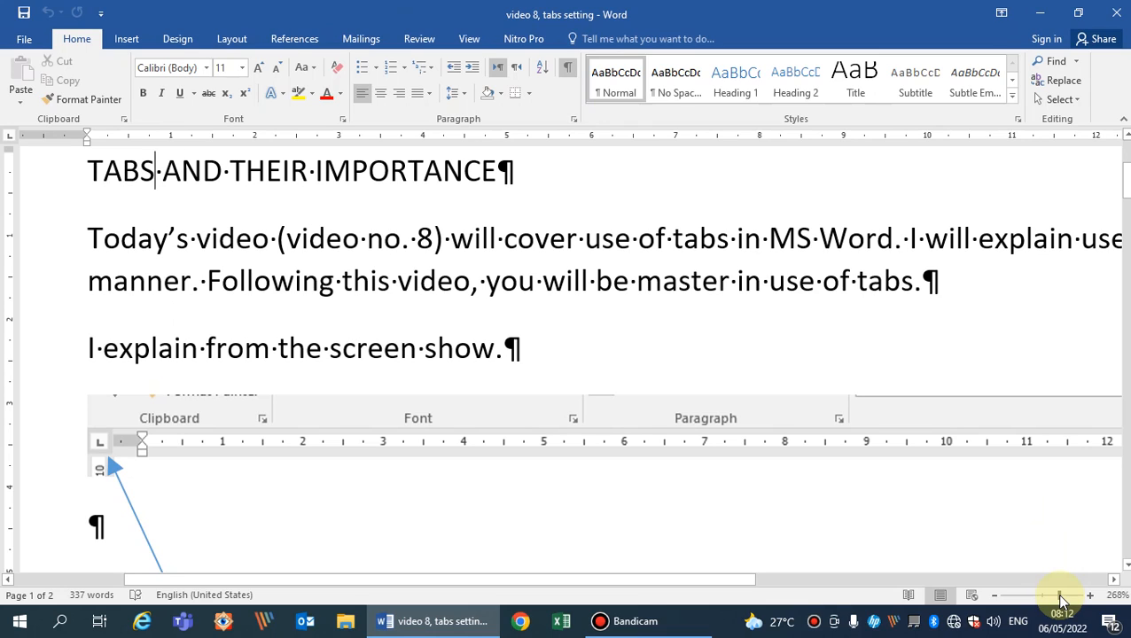
pyautogui.press('Left')
pyautogui.press('Left')
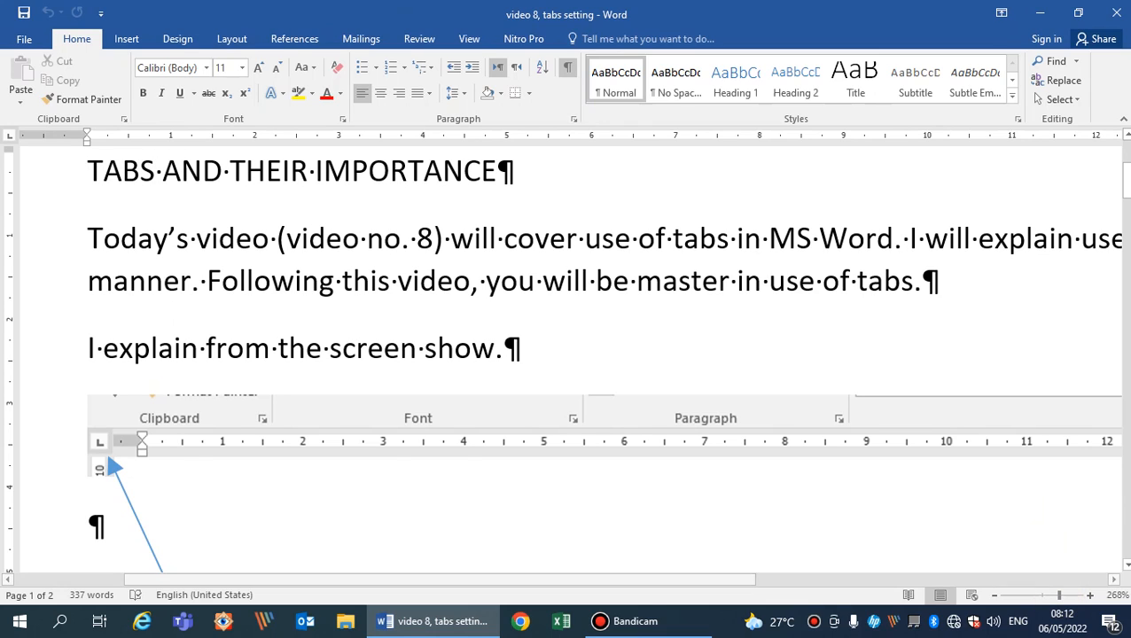
pyautogui.press('Return')
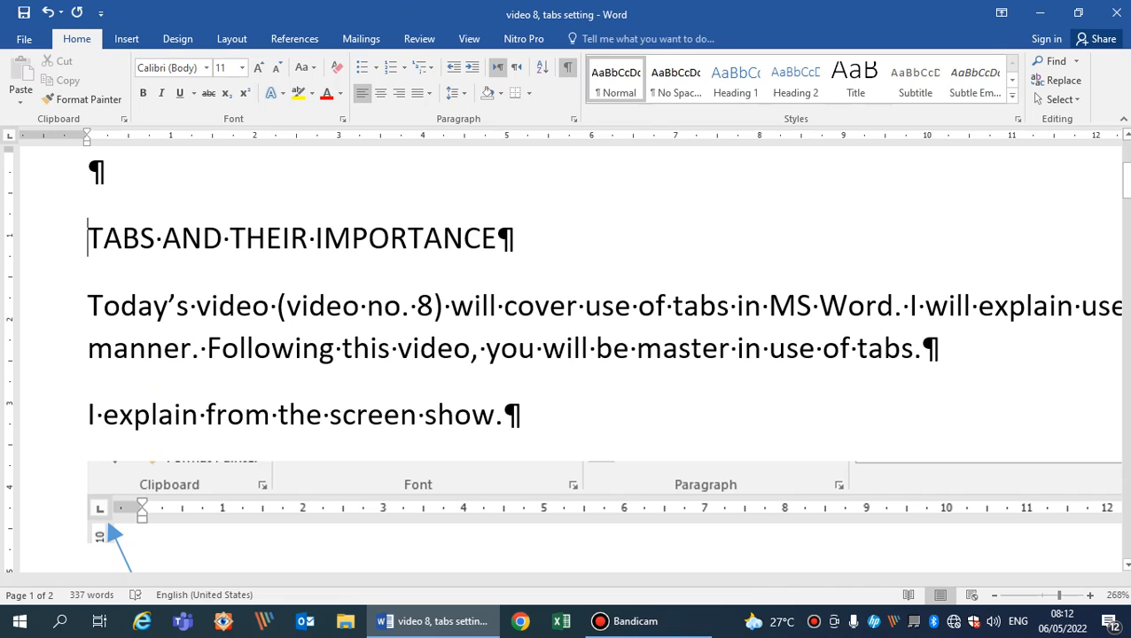
# Insert four tab characters in the empty paragraph above the heading, using the default tab spacing.
pyautogui.press('Up')
pyautogui.press('Tab')
pyautogui.press('Tab')
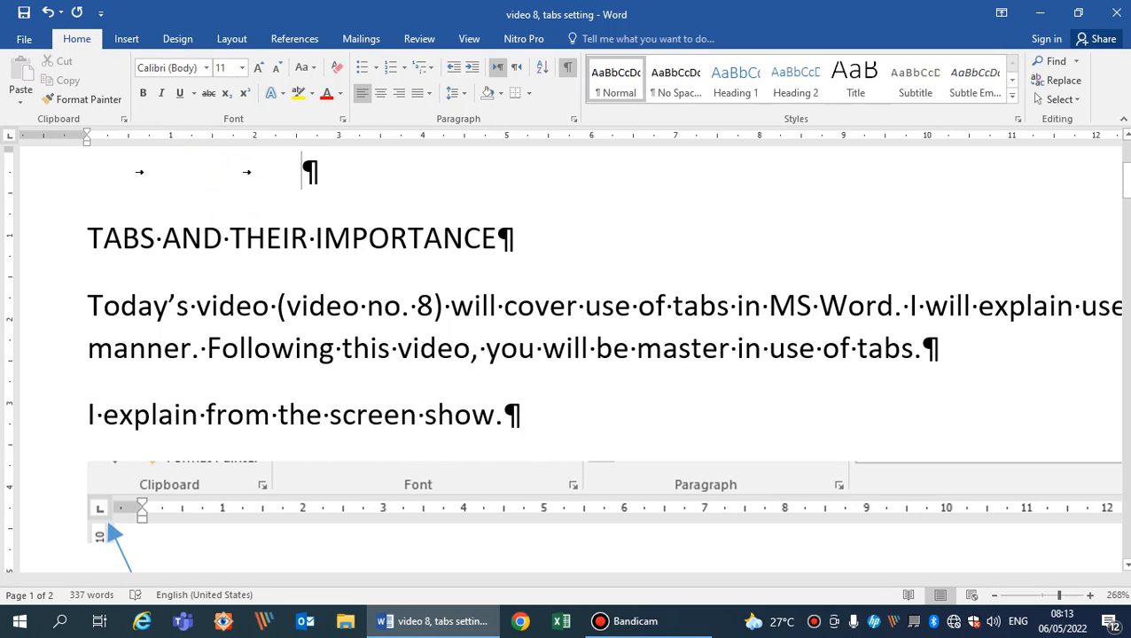
pyautogui.press('Tab')
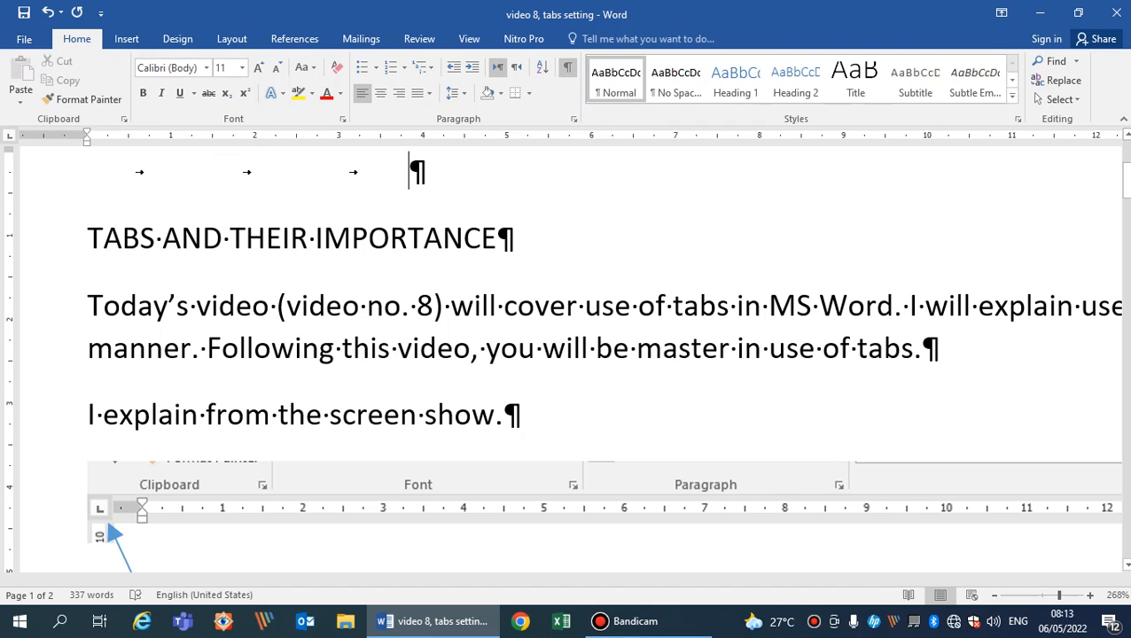
pyautogui.press('Tab')
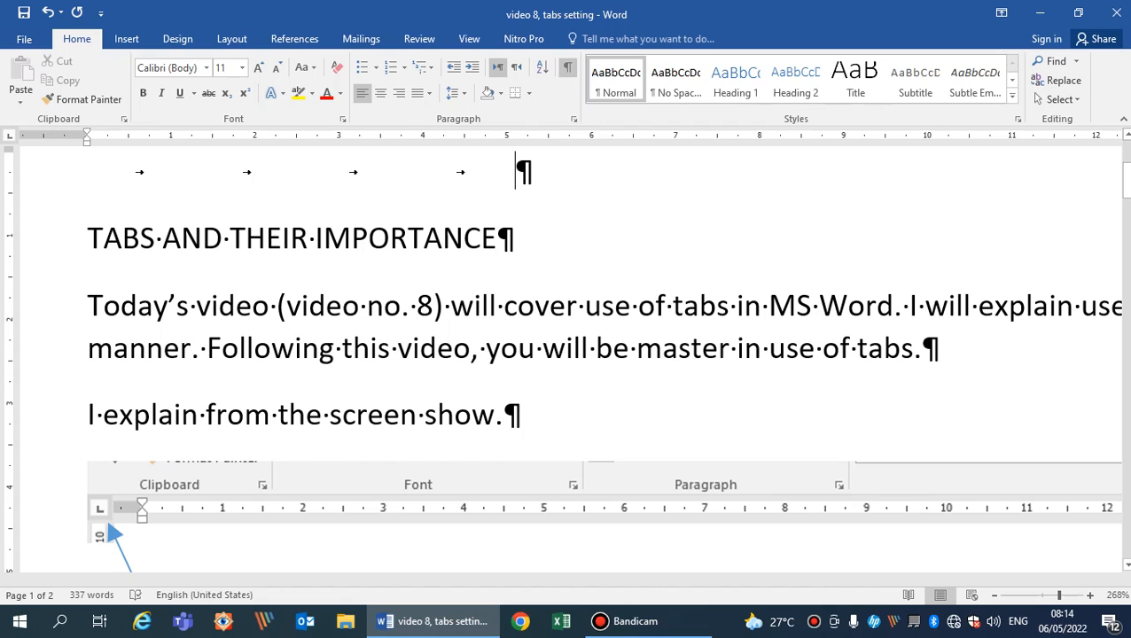
# Insert a tab character inside the word "center" in the line about changing to center or right tab.
pyautogui.press('Down')
pyautogui.press('Down')
pyautogui.press('Down')
pyautogui.press('Down')
pyautogui.press('Down')
pyautogui.press('Down')
pyautogui.press('Down')
pyautogui.press('Down')
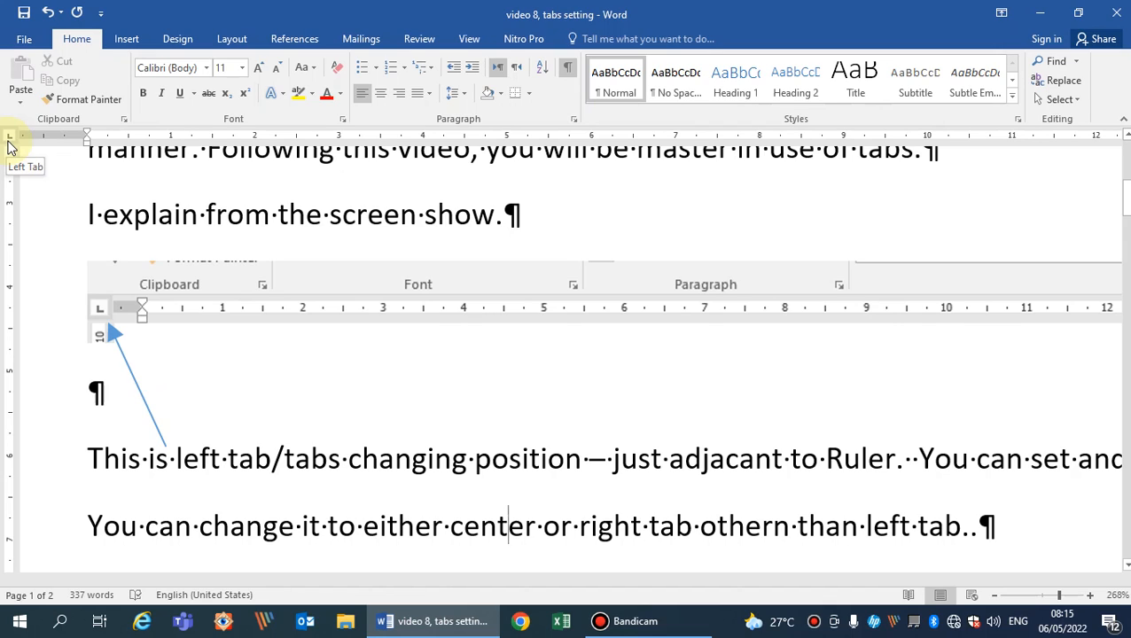
pyautogui.press('Tab')
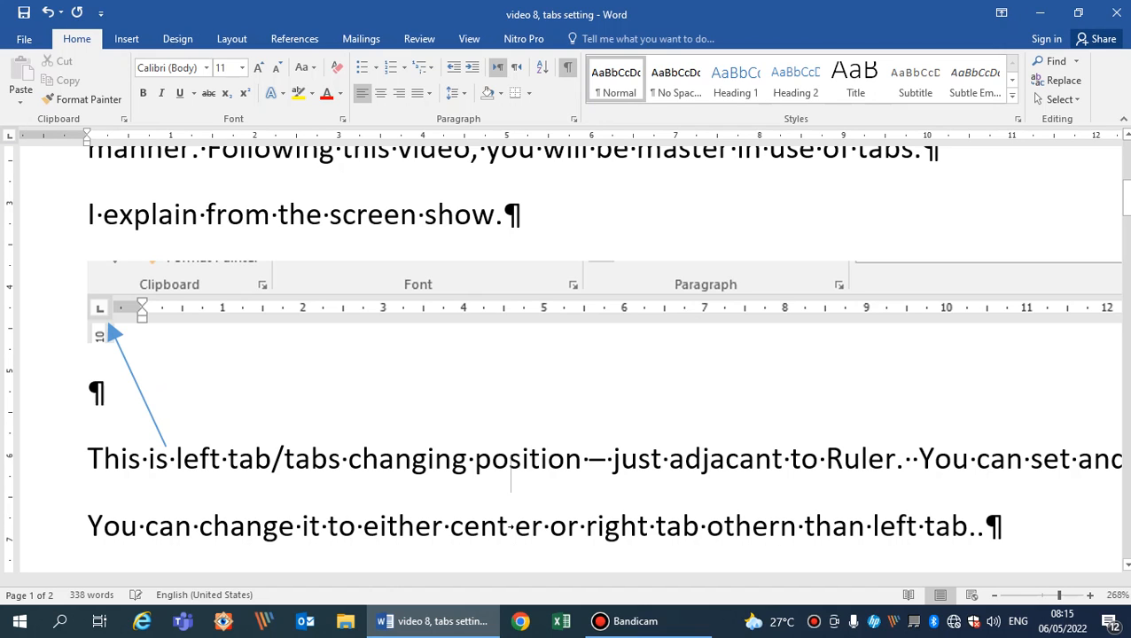
# Delete the four tab characters from the paragraph above the heading.
pyautogui.scroll(2, 10, 146)
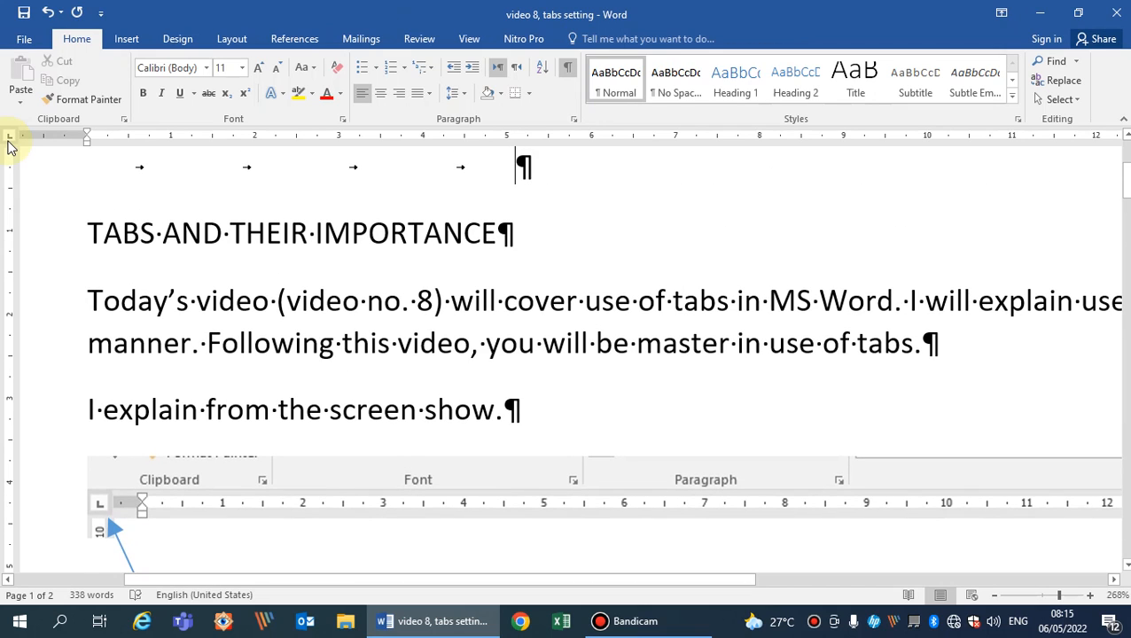
pyautogui.press('BackSpace')
pyautogui.press('BackSpace')
pyautogui.press('BackSpace')
pyautogui.press('BackSpace')
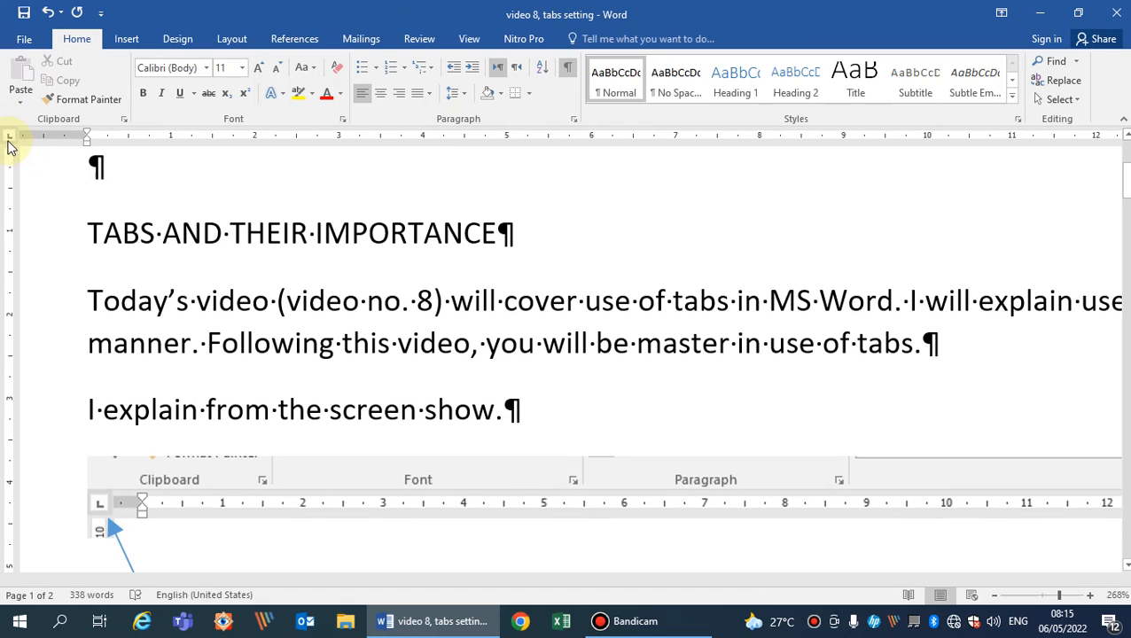
# Insert four tab characters again in the paragraph above the heading and remove them all.
pyautogui.press('Tab')
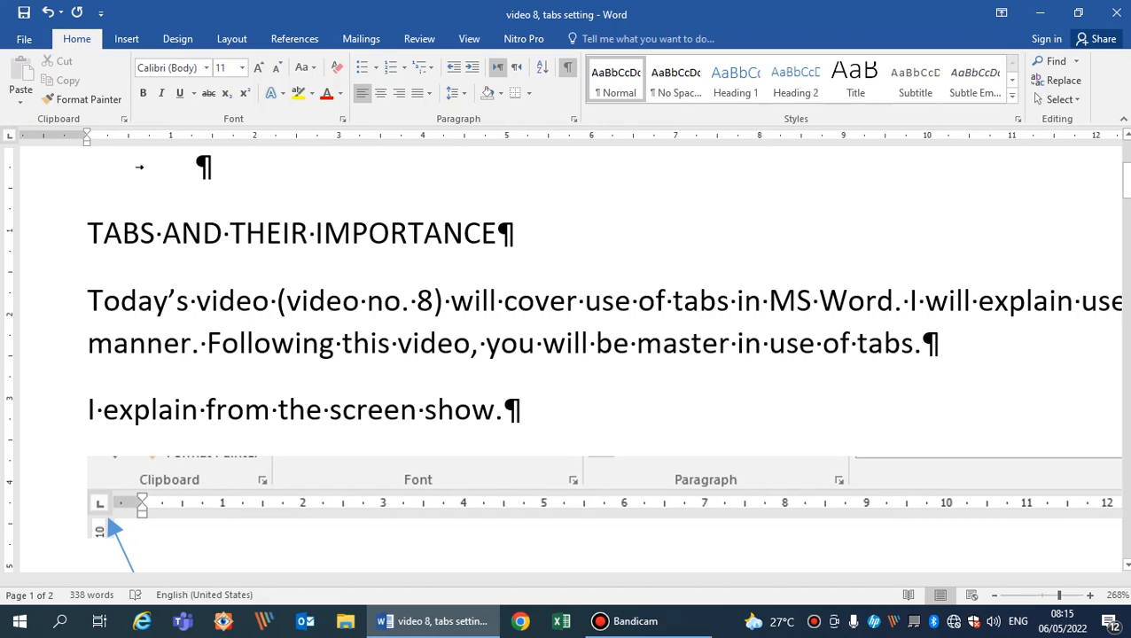
pyautogui.press('Tab')
pyautogui.press('Tab')
pyautogui.press('Tab')
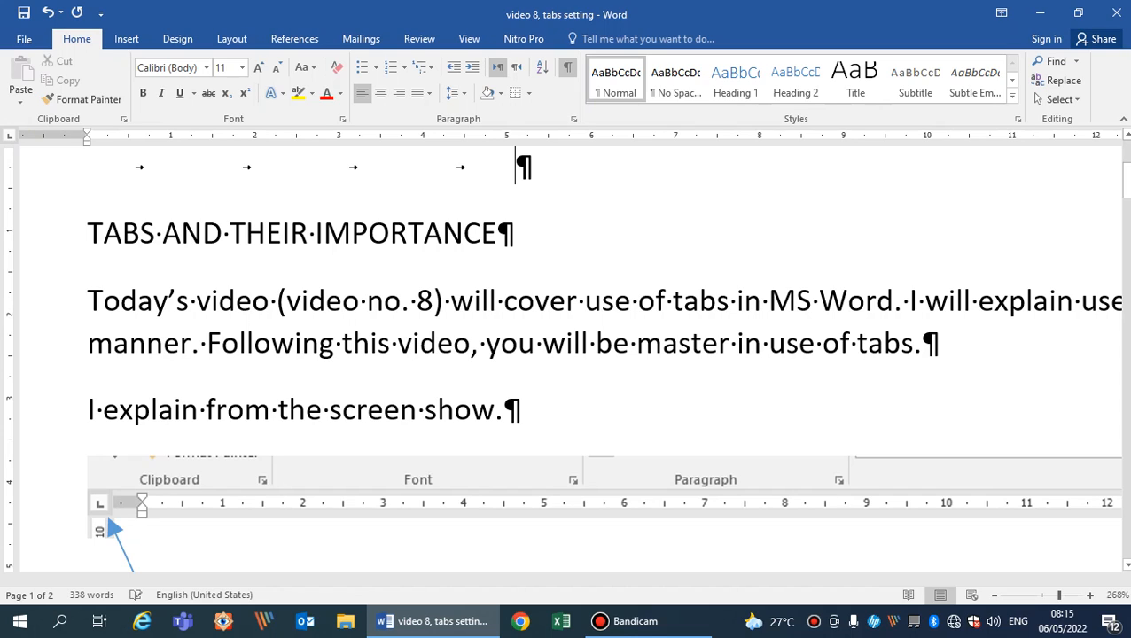
pyautogui.press('BackSpace')
pyautogui.press('BackSpace')
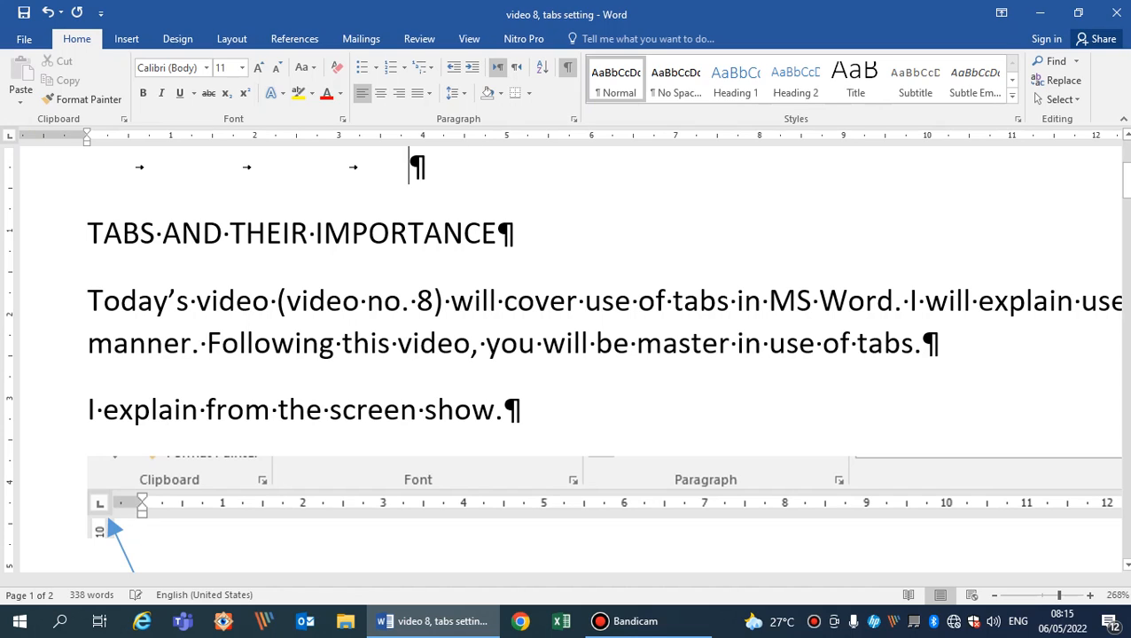
pyautogui.press('BackSpace')
pyautogui.press('BackSpace')
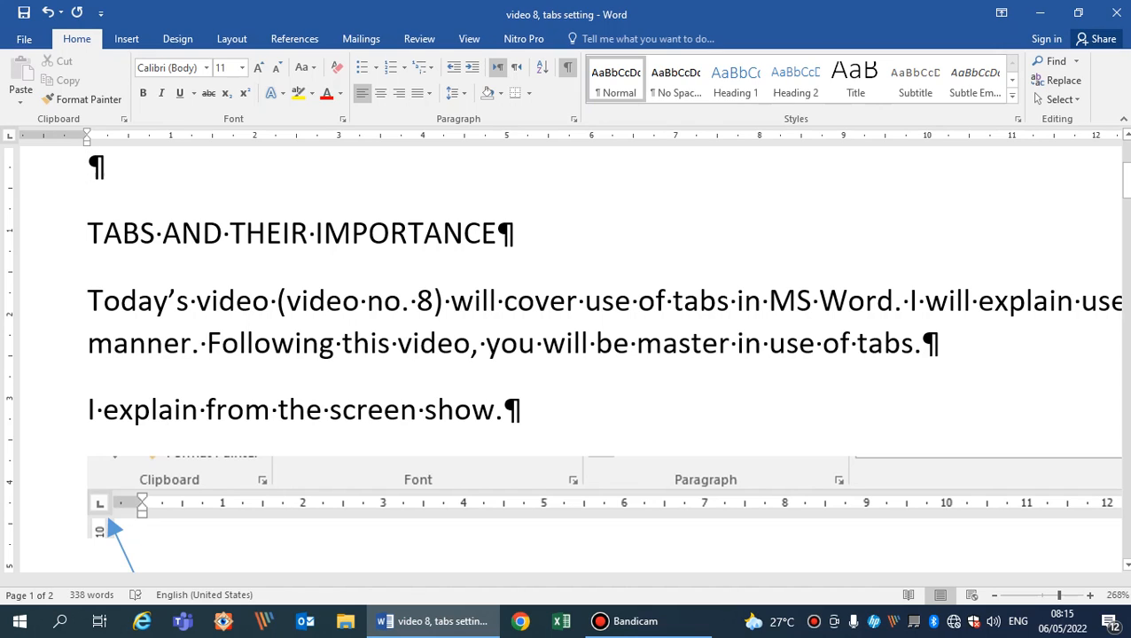
# Cycle the ruler's tab selector through the right, decimal, bar, first line indent and hanging indent types back to left tab.
pyautogui.click(10, 142)
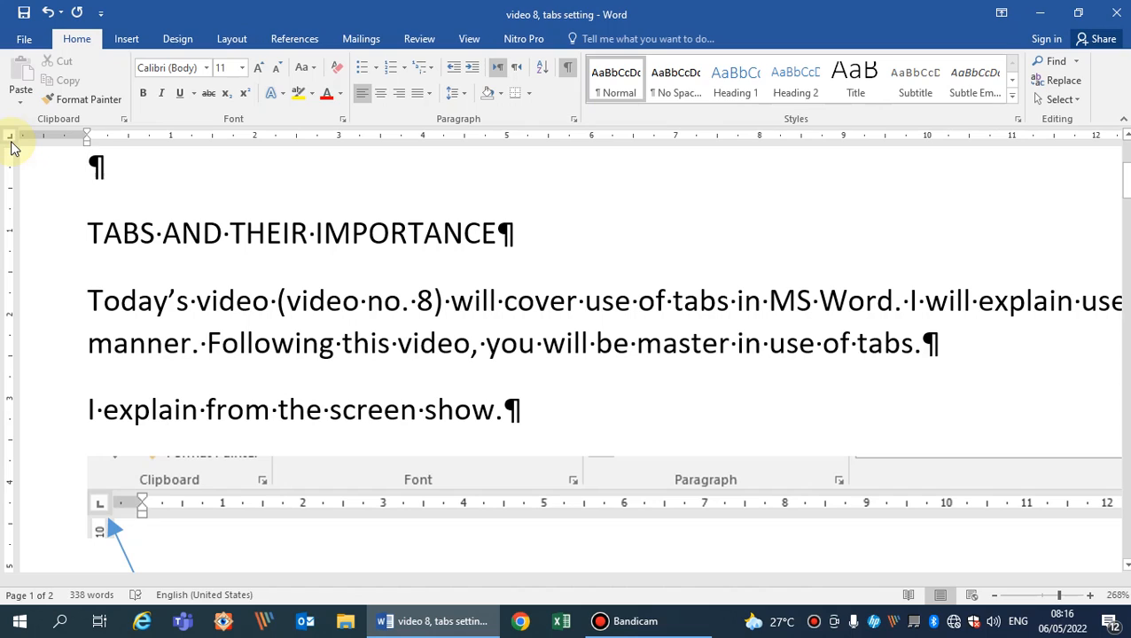
pyautogui.click(10, 139)
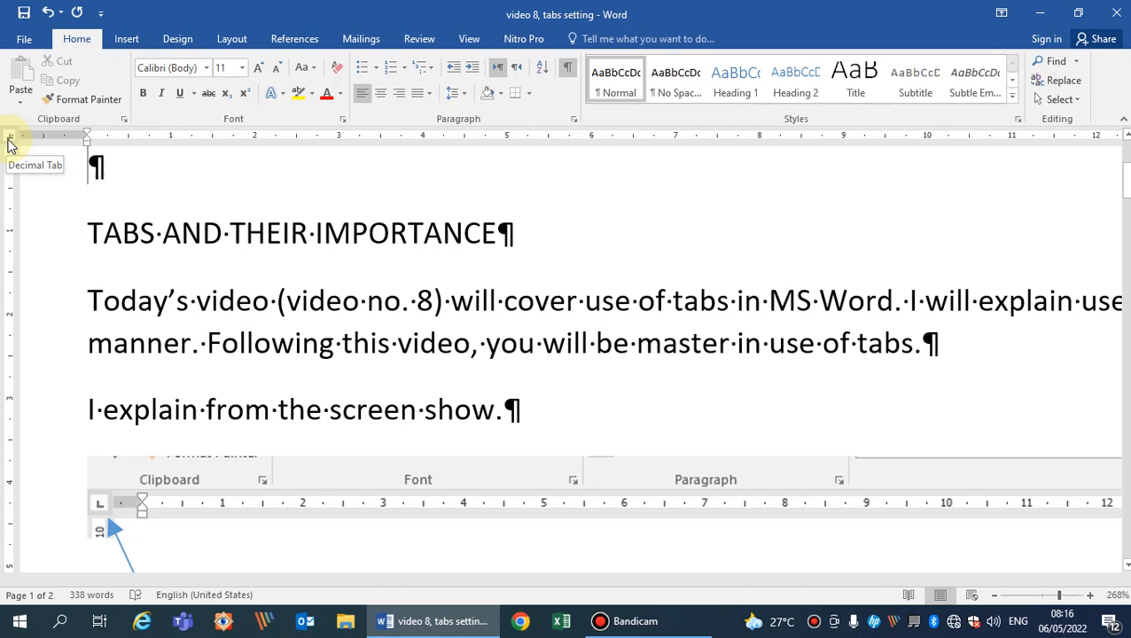
pyautogui.click(9, 140)
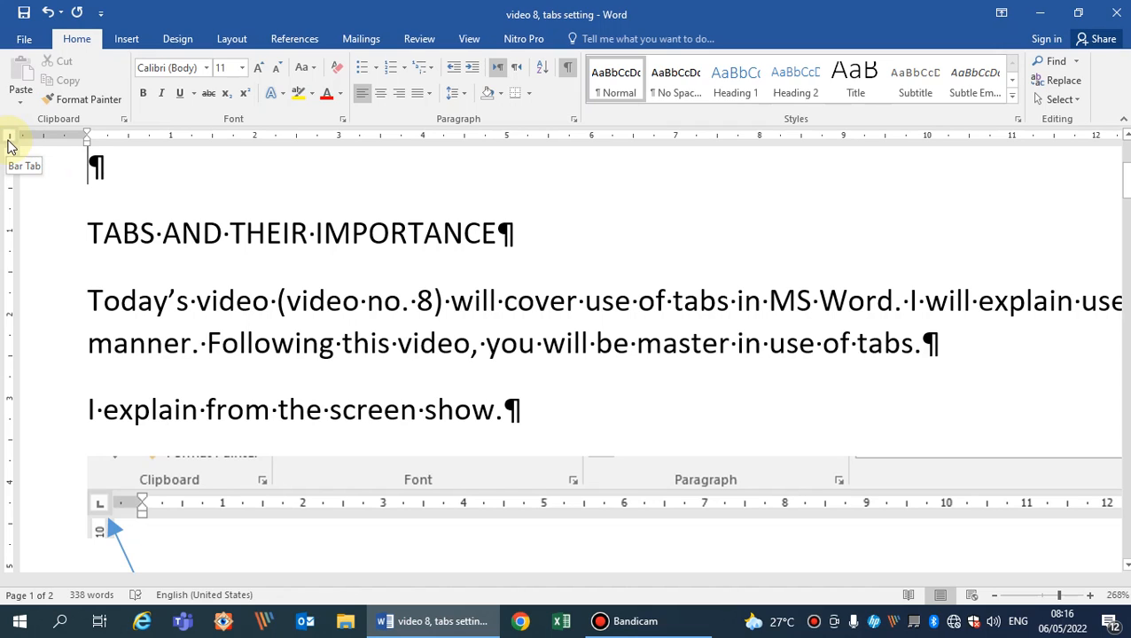
pyautogui.click(8, 140)
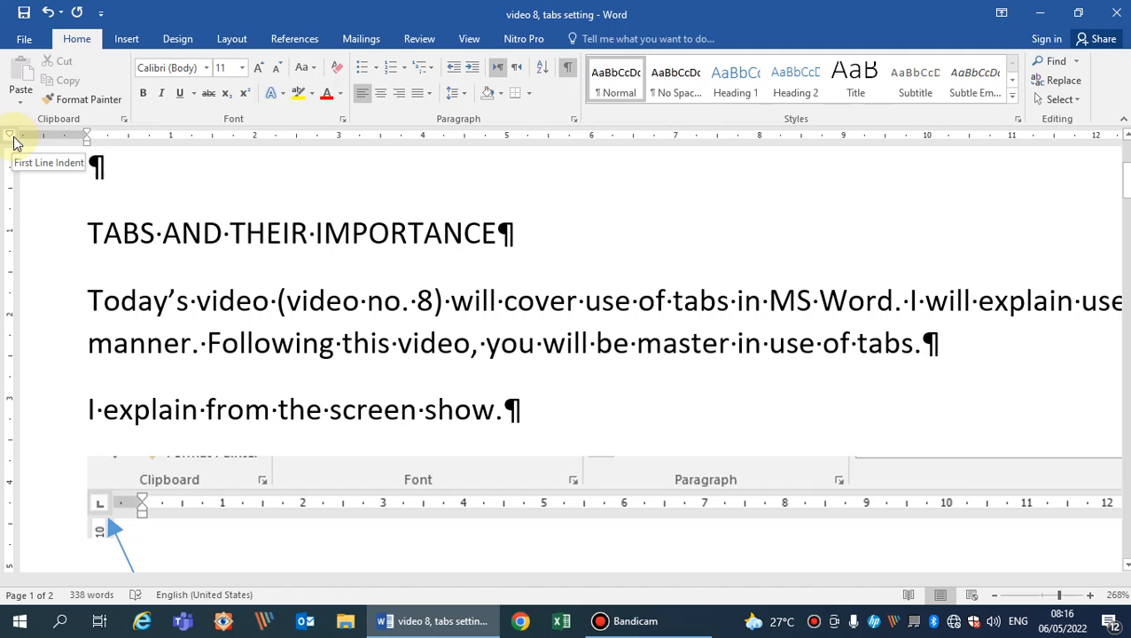
pyautogui.click(8, 140)
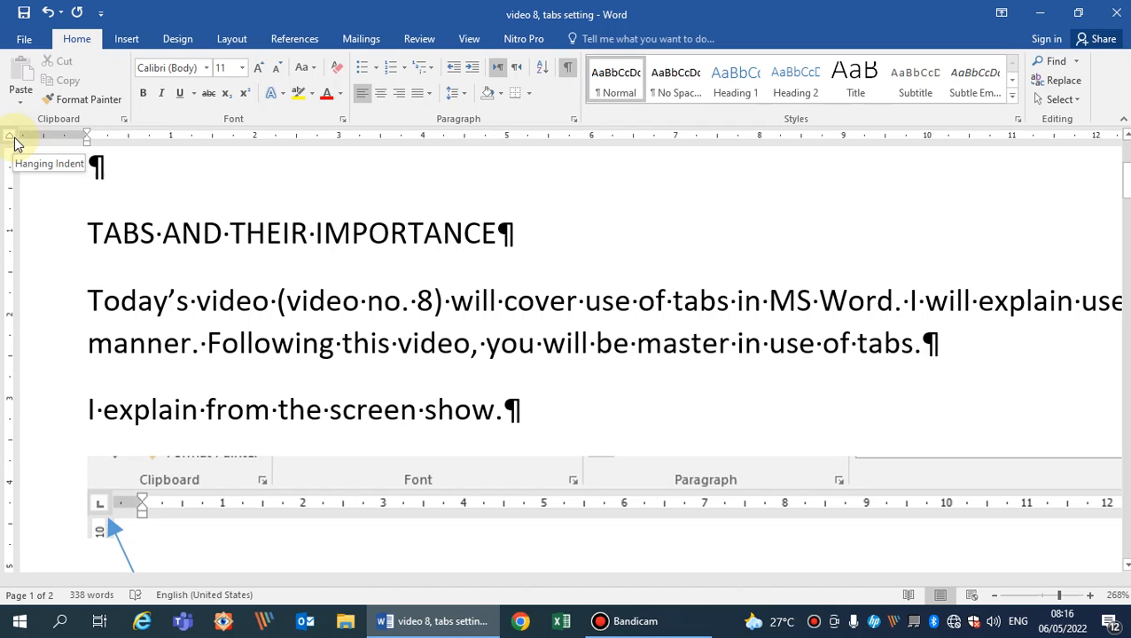
pyautogui.click(10, 140)
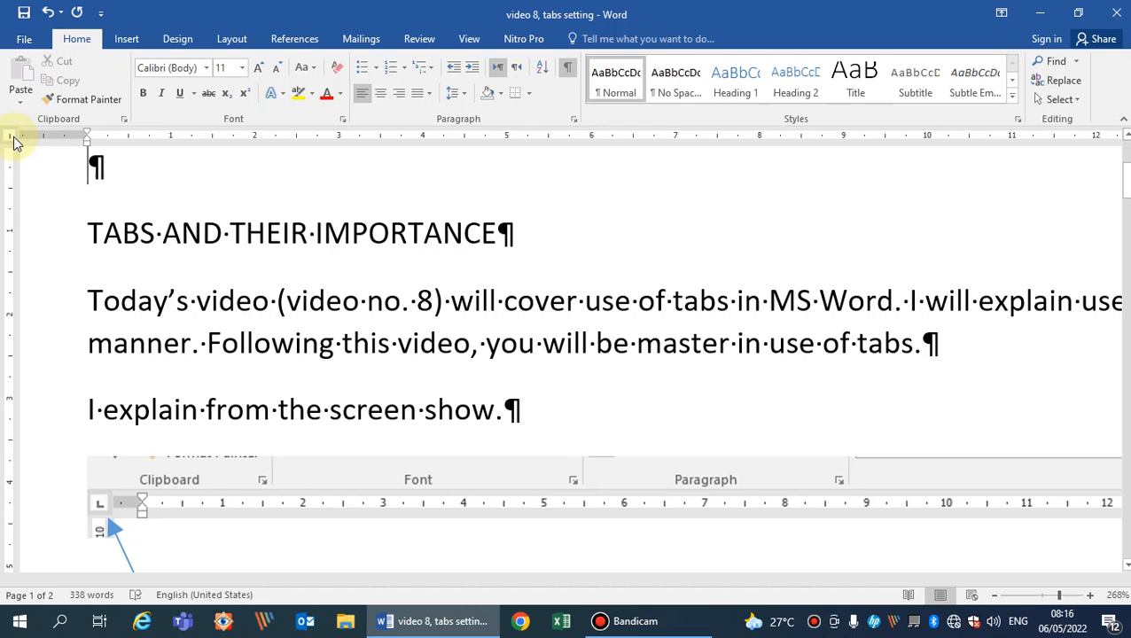
pyautogui.click(13, 137)
# Read the notes on changing the tab type and examine the left tab and center tab illustrations.
pyautogui.press('Down')
pyautogui.press('Down')
pyautogui.press('Down')
pyautogui.press('Down')
pyautogui.press('Down')
pyautogui.press('Down')
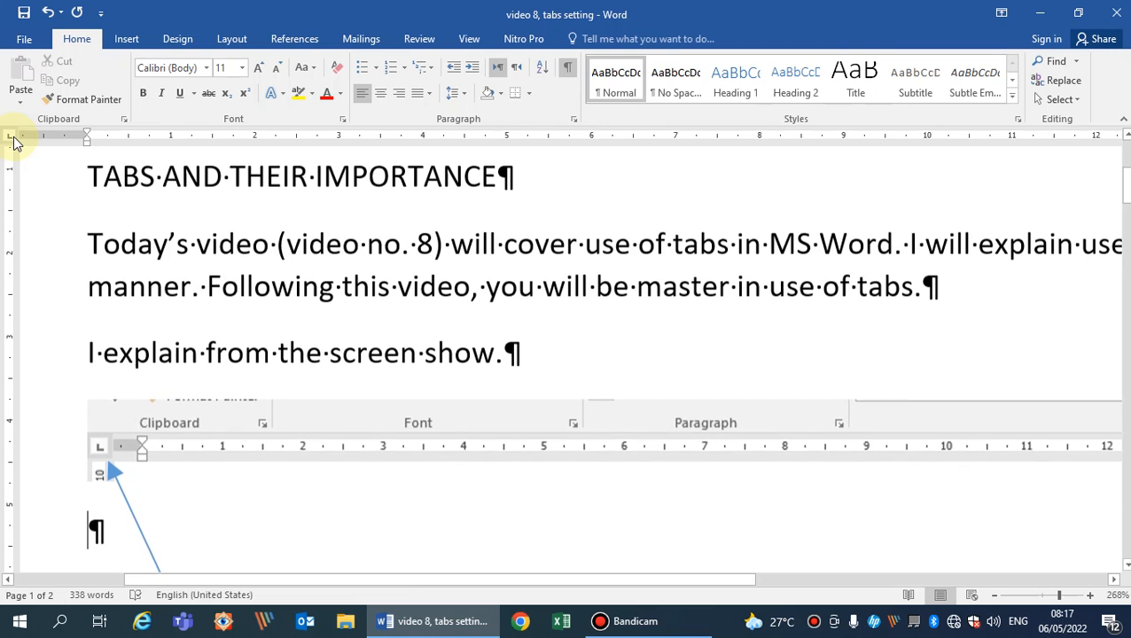
pyautogui.press('Down')
pyautogui.press('Down')
pyautogui.press('Down')
pyautogui.press('Down')
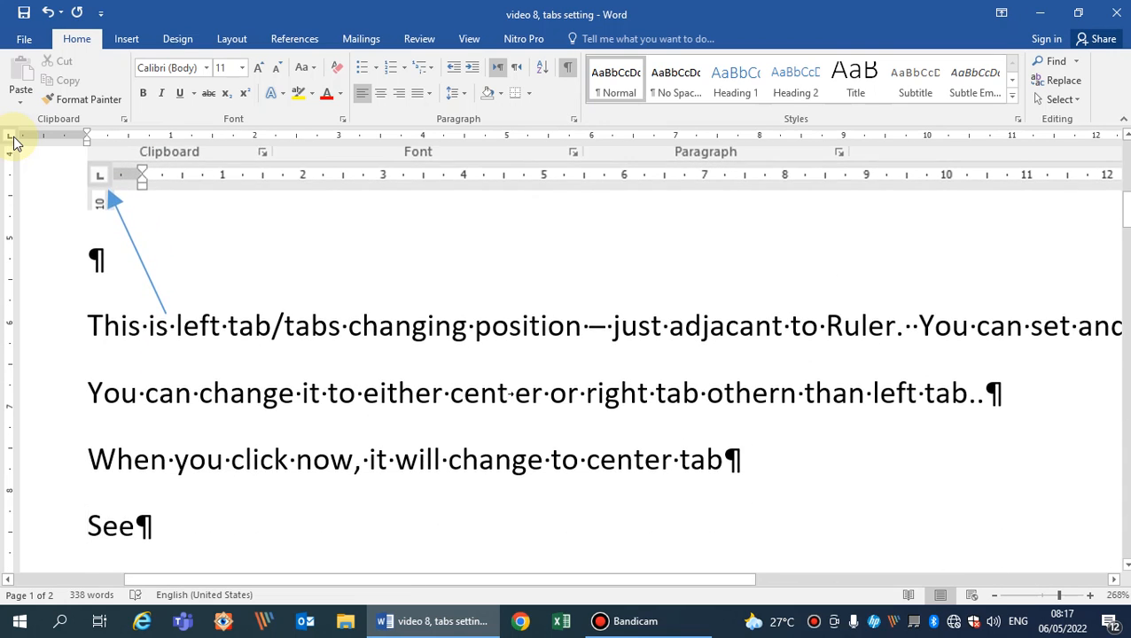
pyautogui.press('Down')
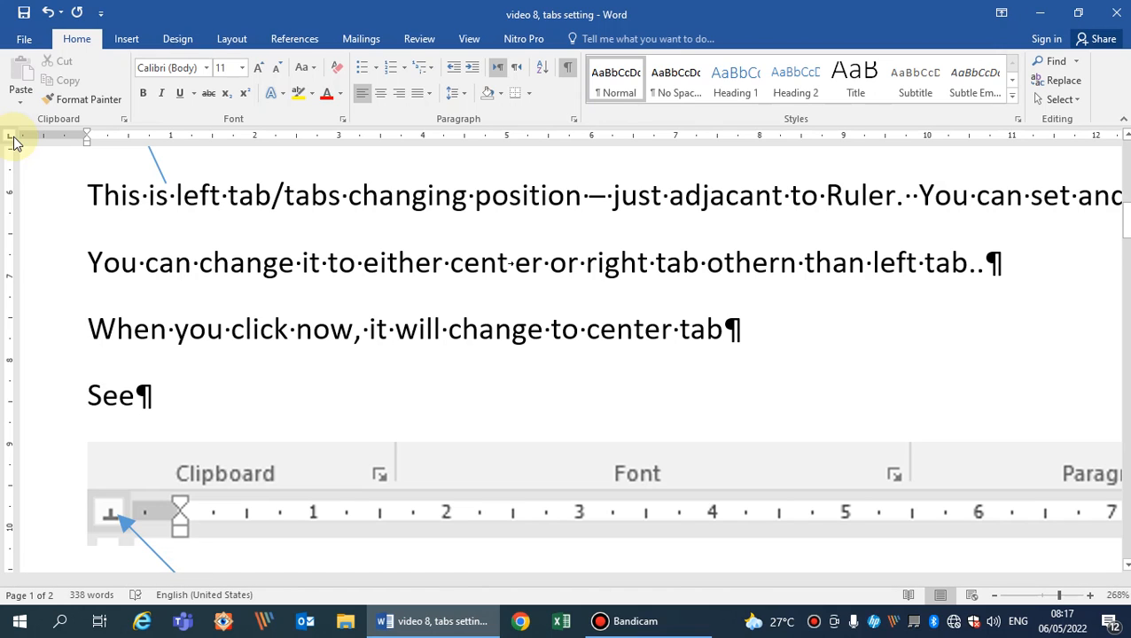
pyautogui.press('Down')
pyautogui.press('Down')
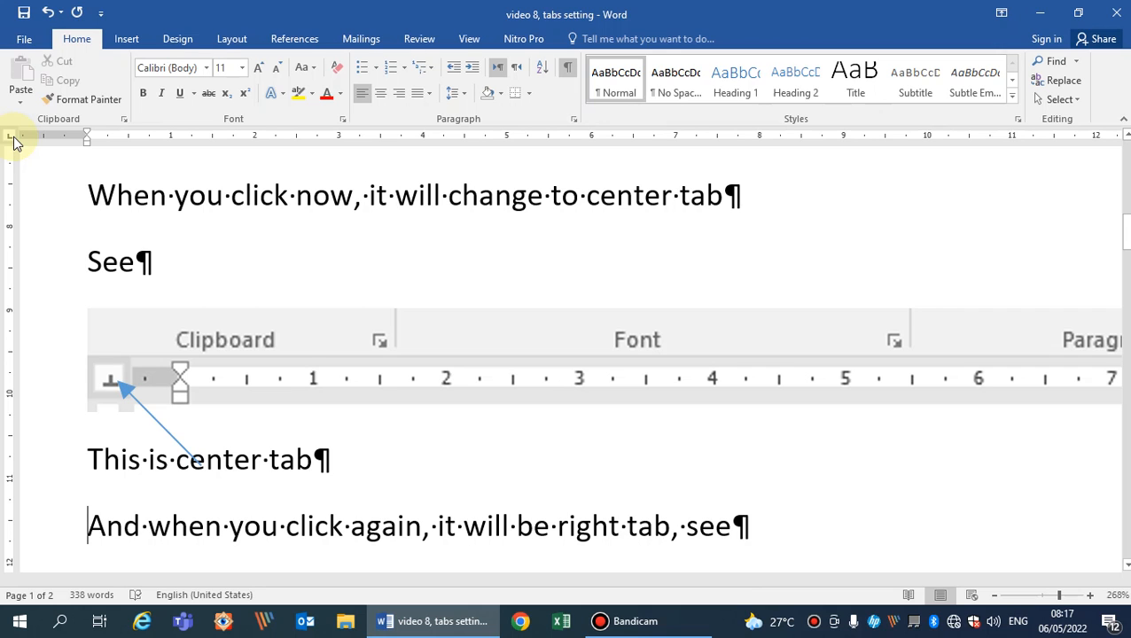
# Review the left tab explanation again, then return to the center tab illustration.
pyautogui.press('Up')
pyautogui.press('Up')
pyautogui.press('Up')
pyautogui.press('Up')
pyautogui.press('Up')
pyautogui.press('Up')
pyautogui.press('Up')
pyautogui.press('Up')
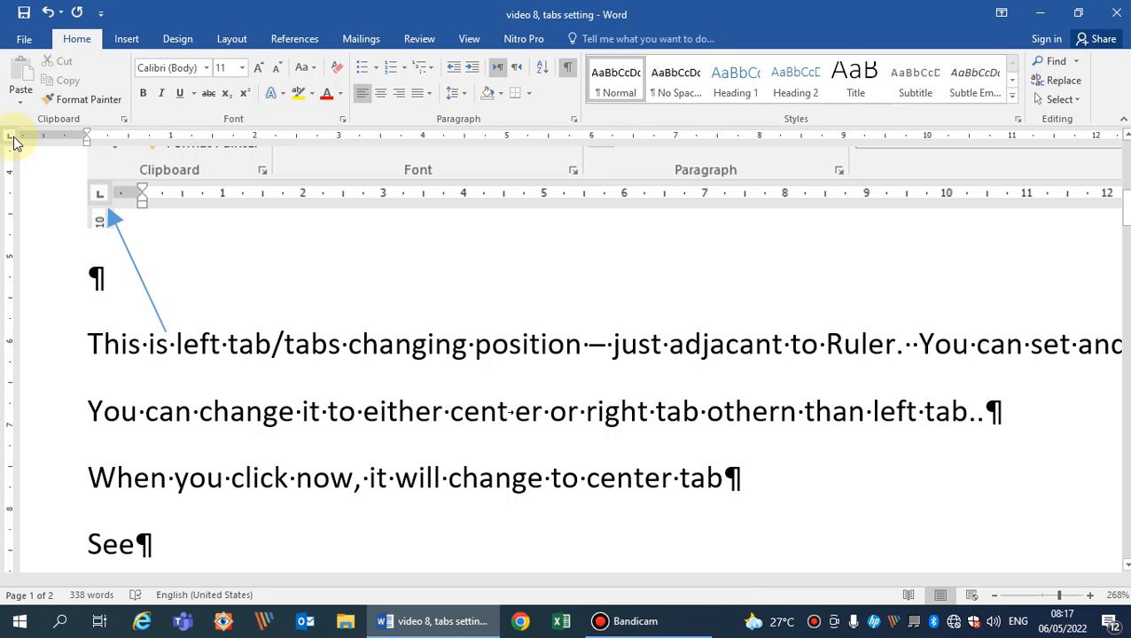
pyautogui.press('Down')
pyautogui.press('Down')
pyautogui.press('Down')
pyautogui.press('Down')
pyautogui.press('Down')
pyautogui.press('Down')
pyautogui.press('Down')
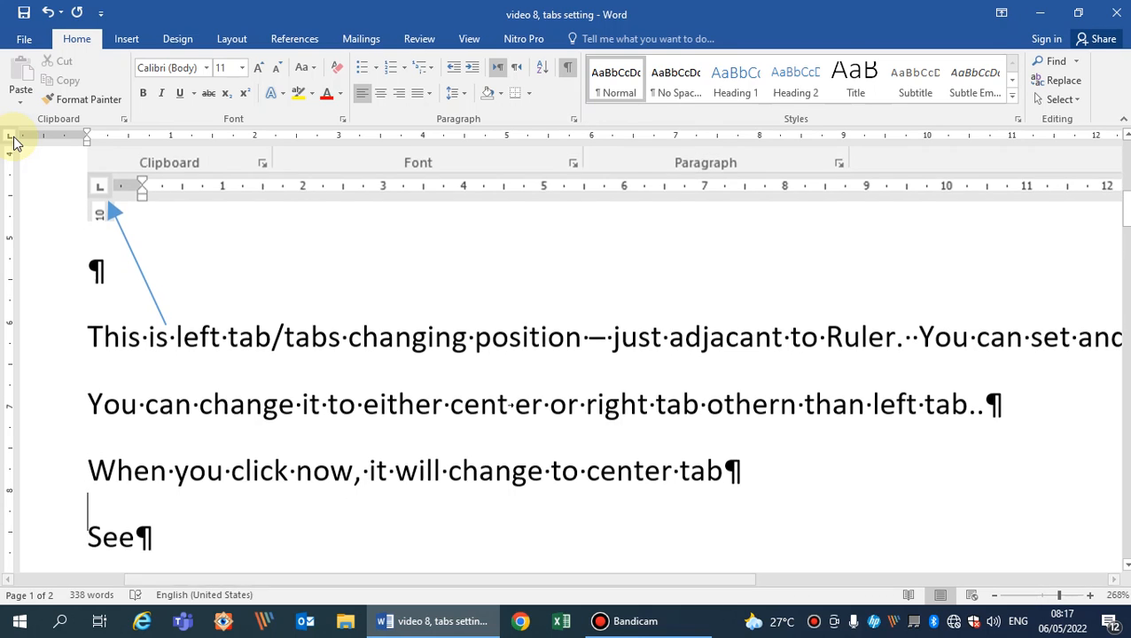
pyautogui.press('Down')
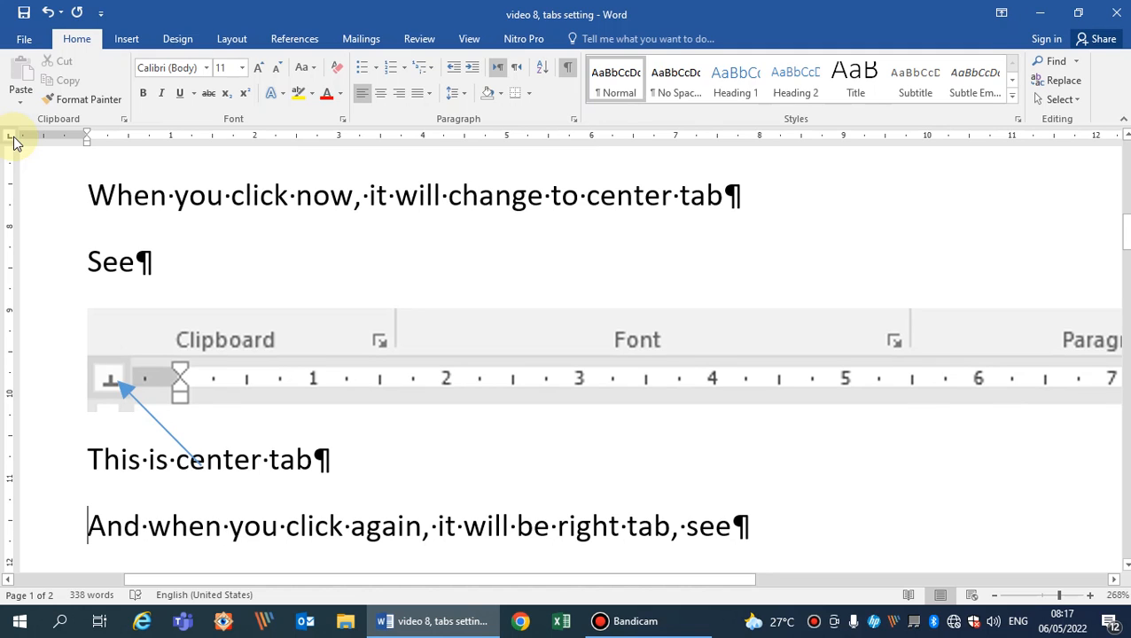
# Examine the right tab illustration and read the introduction to the salary sheet example.
pyautogui.press('Down')
pyautogui.press('Down')
pyautogui.press('Down')
pyautogui.press('Down')
pyautogui.press('Down')
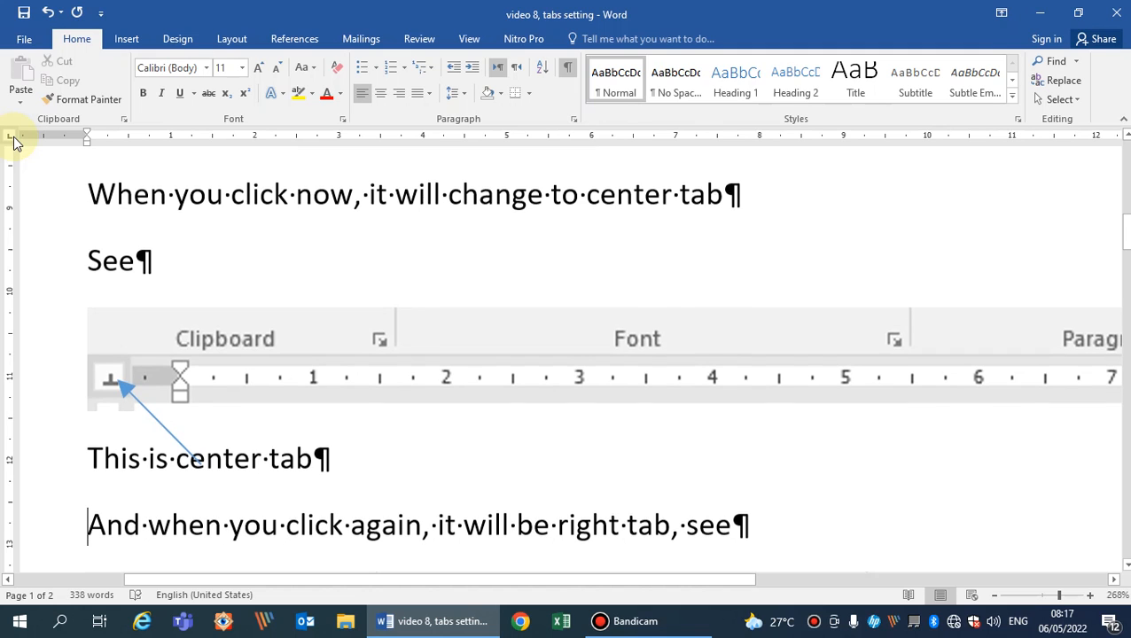
pyautogui.press('Down')
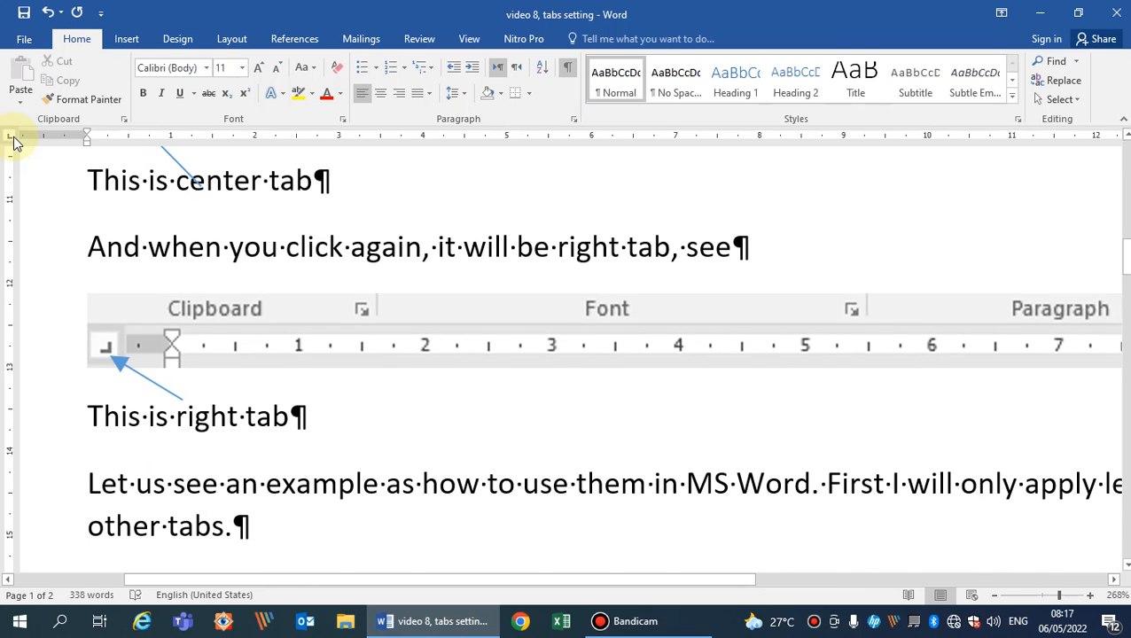
pyautogui.press('Down')
pyautogui.press('Down')
pyautogui.press('Down')
pyautogui.press('Down')
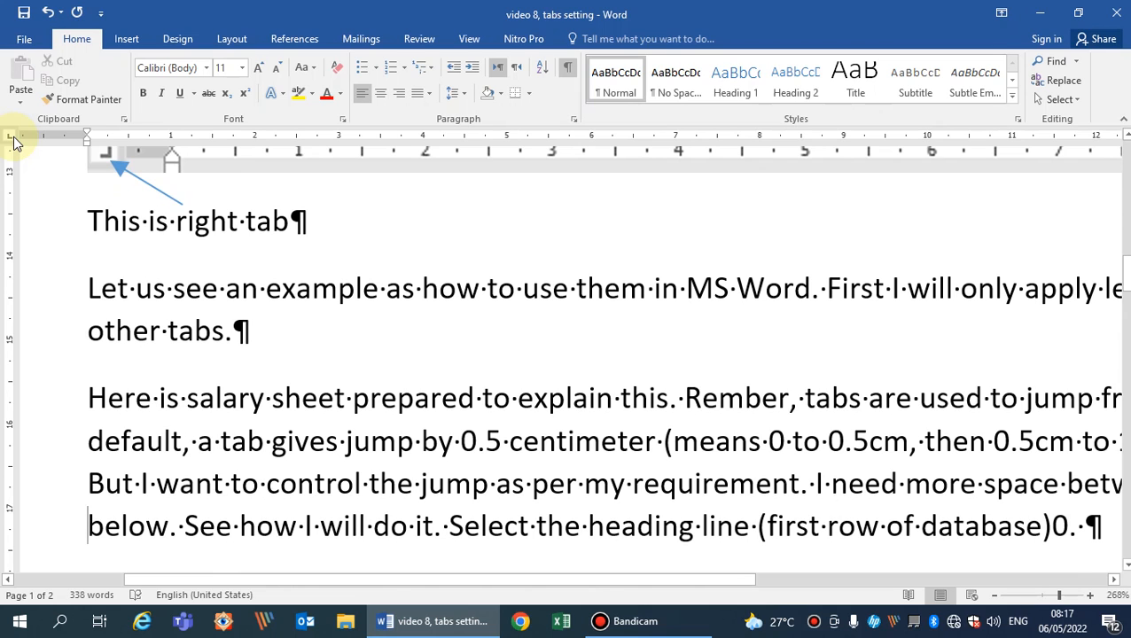
# Read the tab-setting instructions for the salary sheet and place the cursor in its NAME column heading.
pyautogui.press('Down')
pyautogui.press('Down')
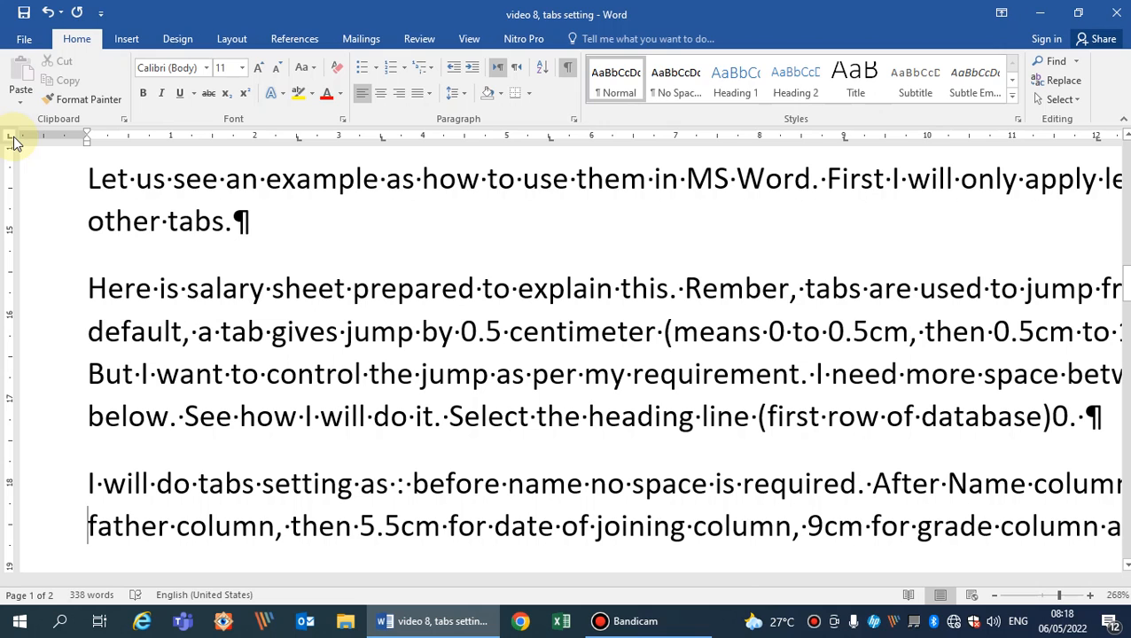
pyautogui.scroll(-3, 13, 142)
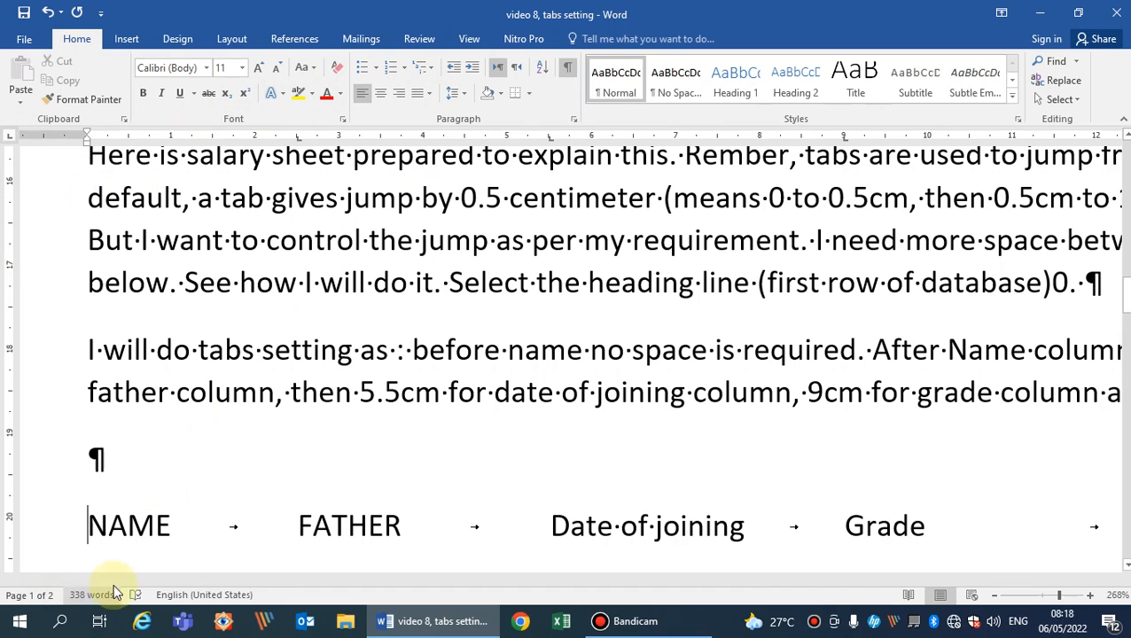
pyautogui.click(153, 525)
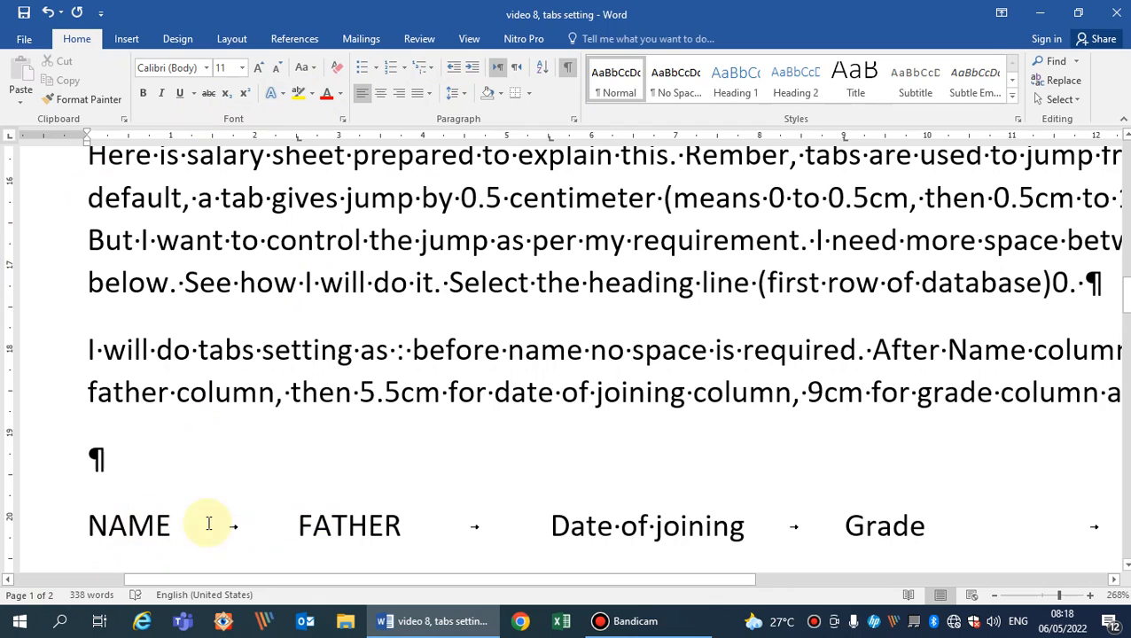
pyautogui.click(127, 523)
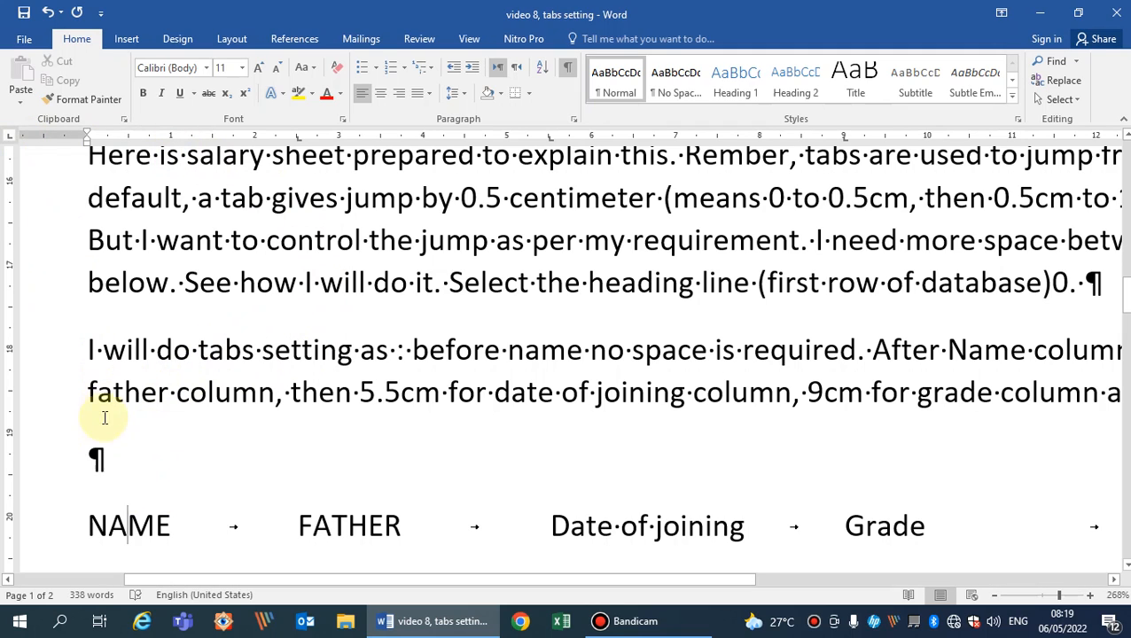
# Compare the start positions of the salary sheet's NAME, FATHER, Date of joining and Grade headings with the tab stops on the ruler.
pyautogui.click(92, 529)
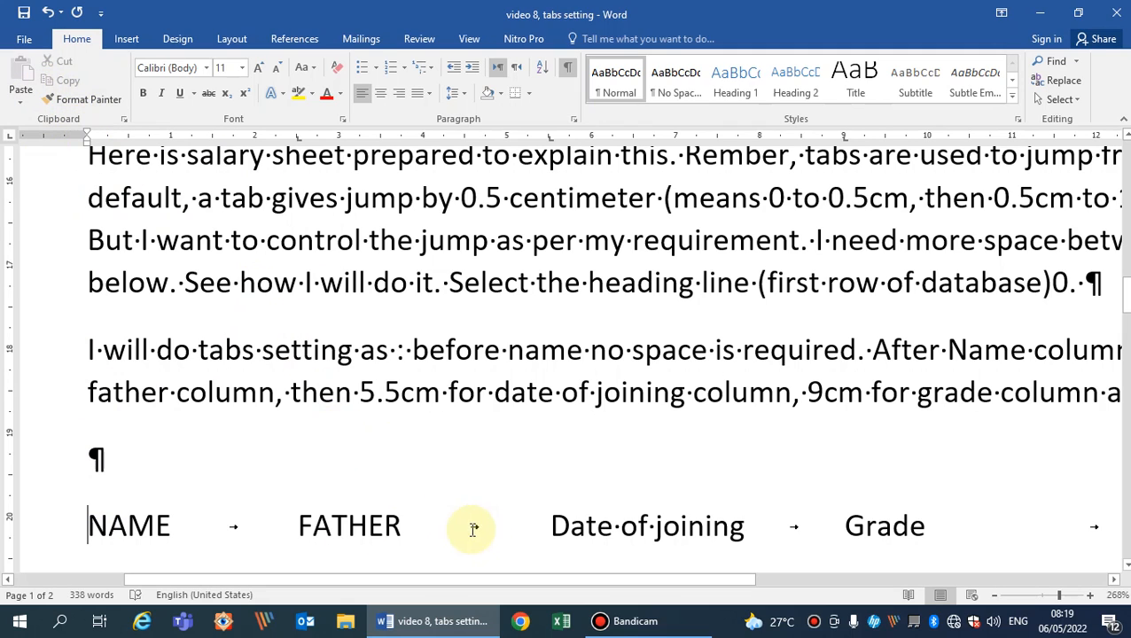
pyautogui.click(299, 528)
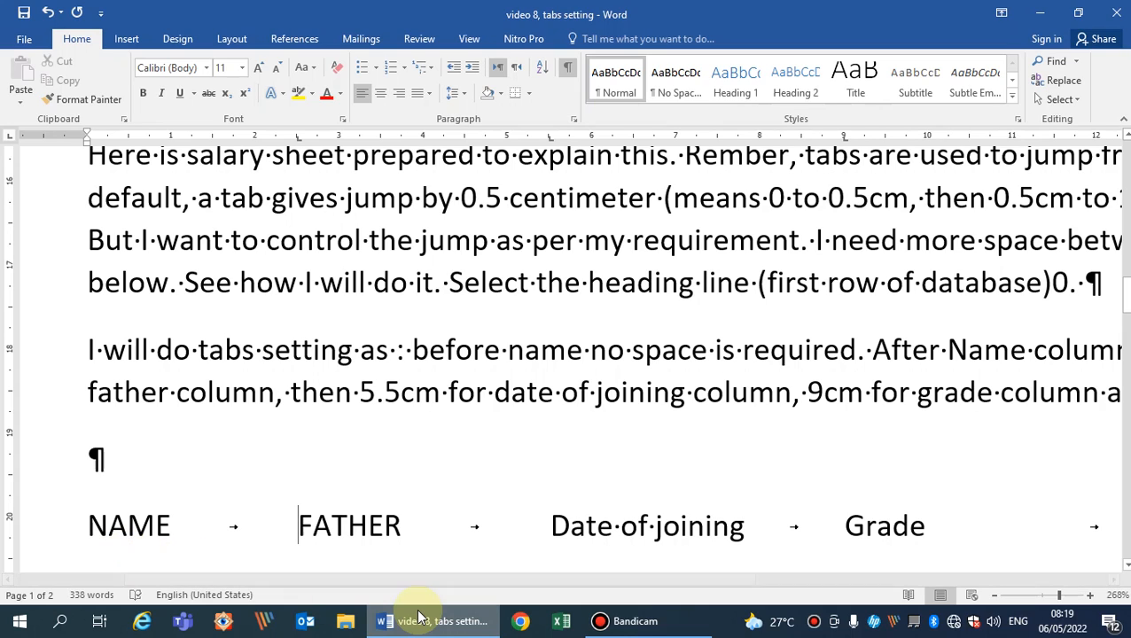
pyautogui.moveTo(422, 618)
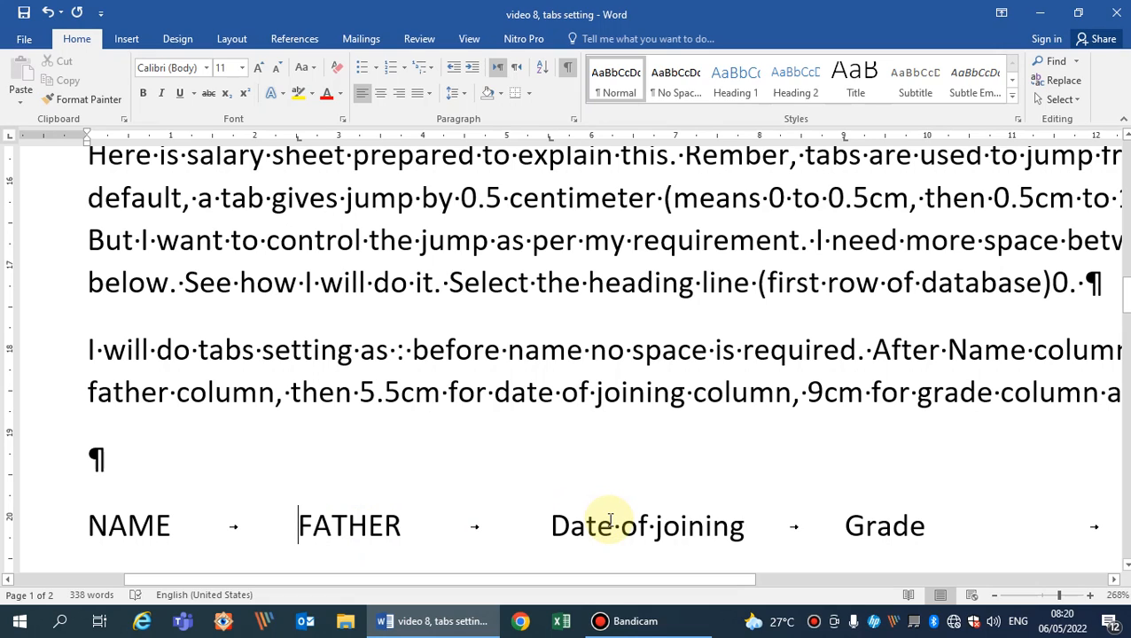
pyautogui.click(559, 526)
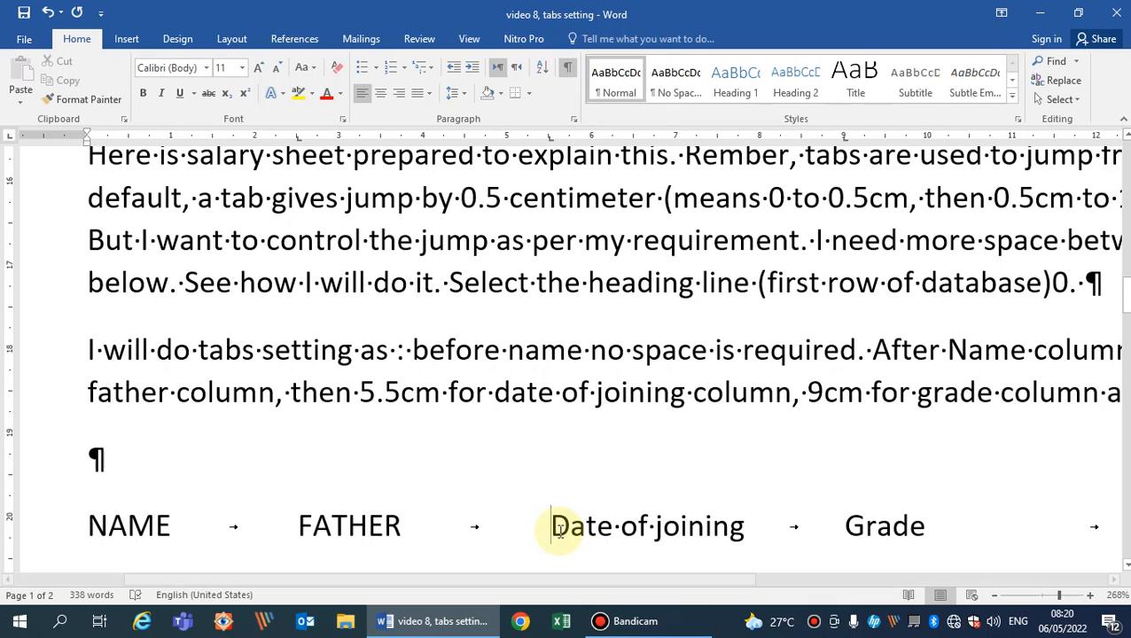
pyautogui.click(745, 529)
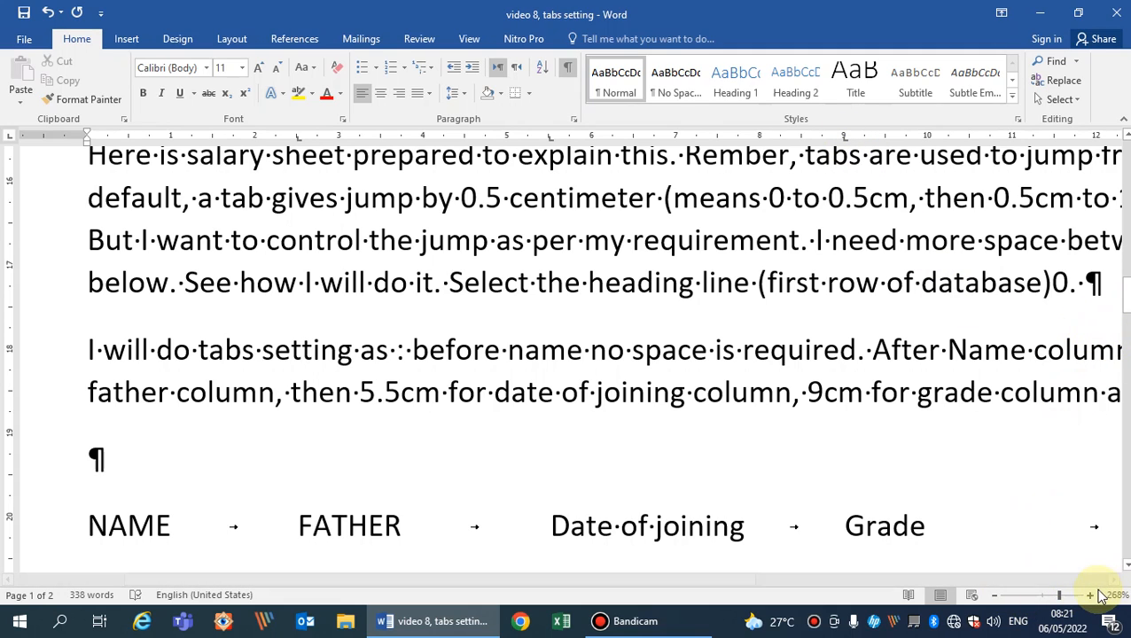
pyautogui.click(1044, 596)
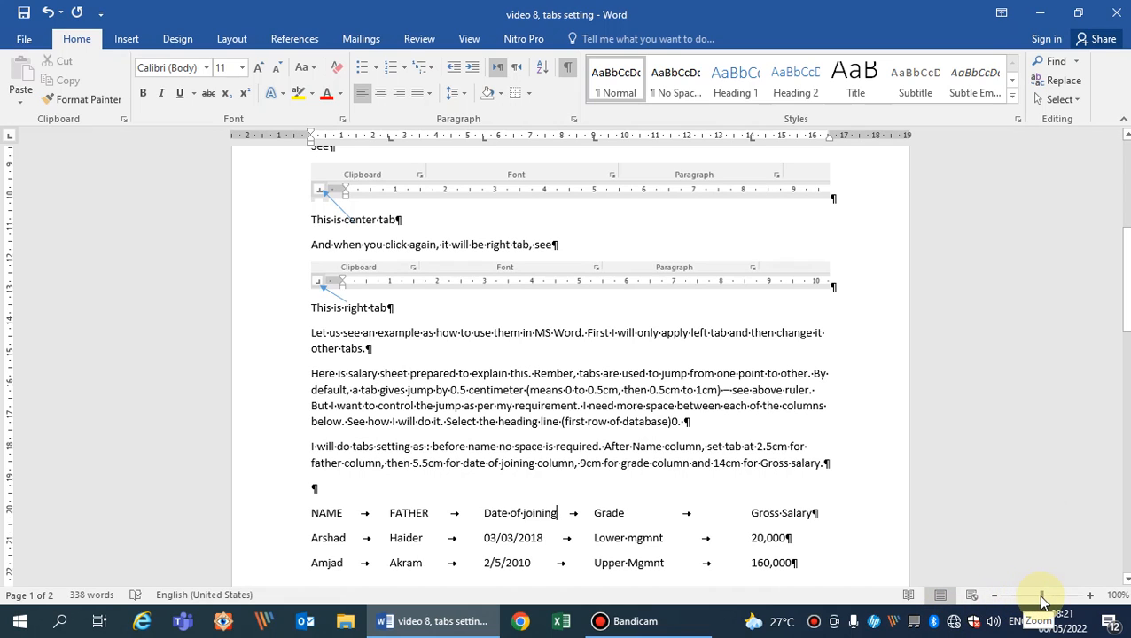
pyautogui.moveTo(1044, 603); pyautogui.dragTo(1053, 599)
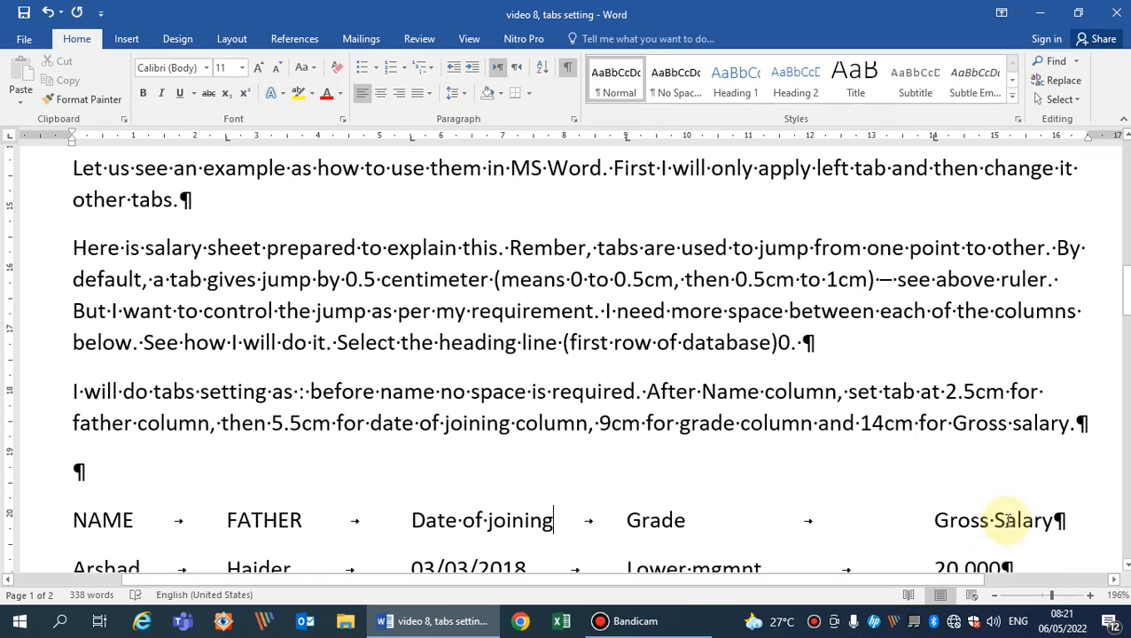
pyautogui.click(652, 521)
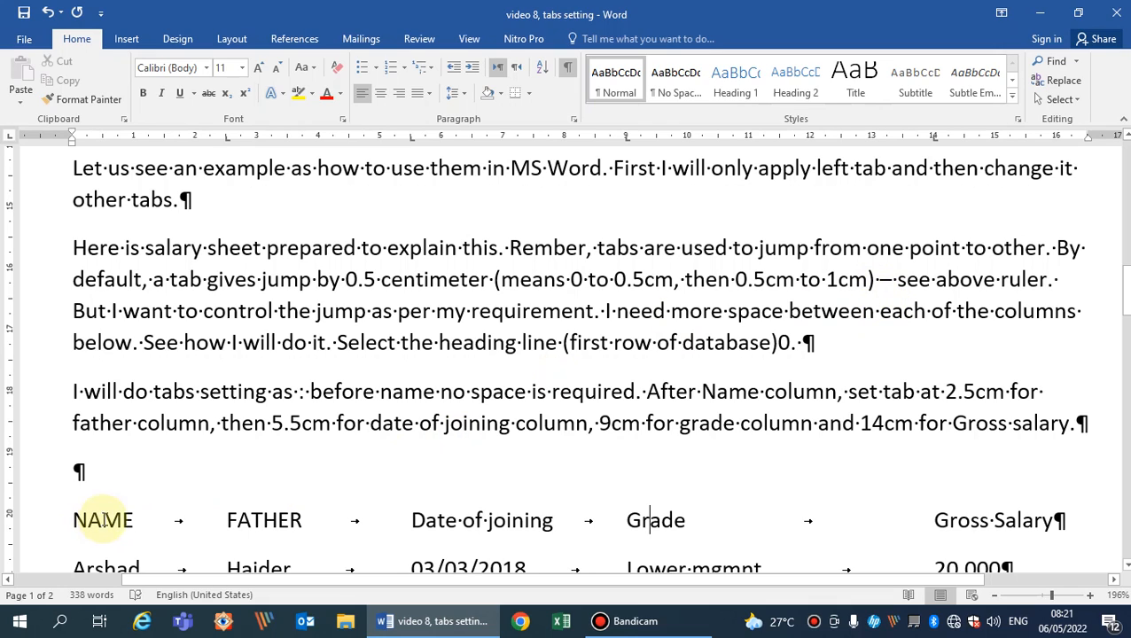
pyautogui.click(281, 523)
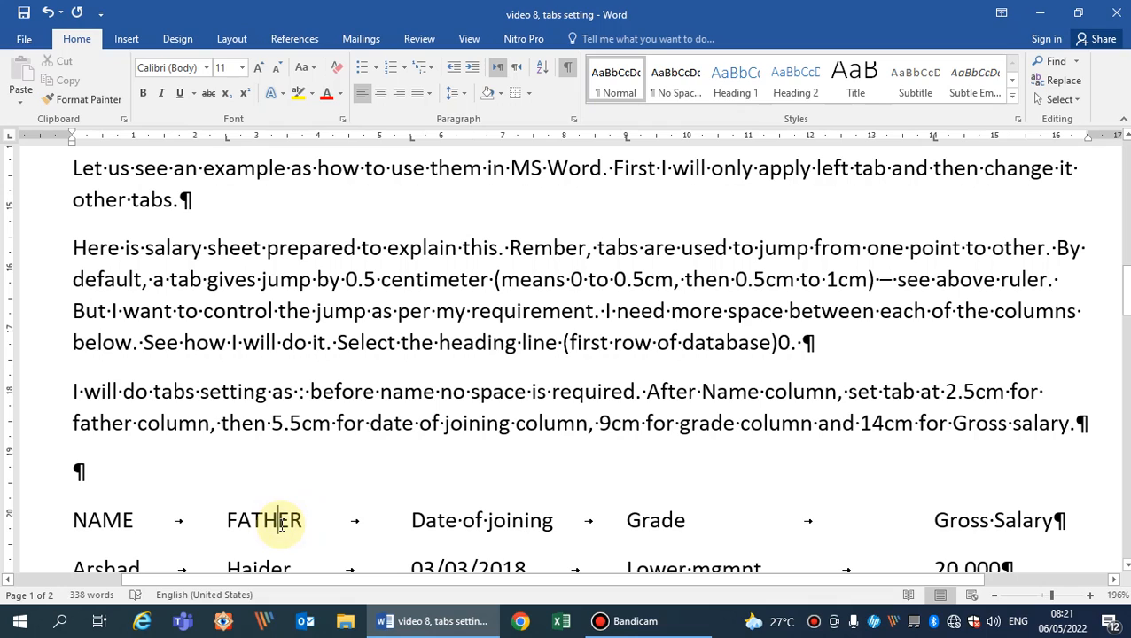
pyautogui.click(525, 527)
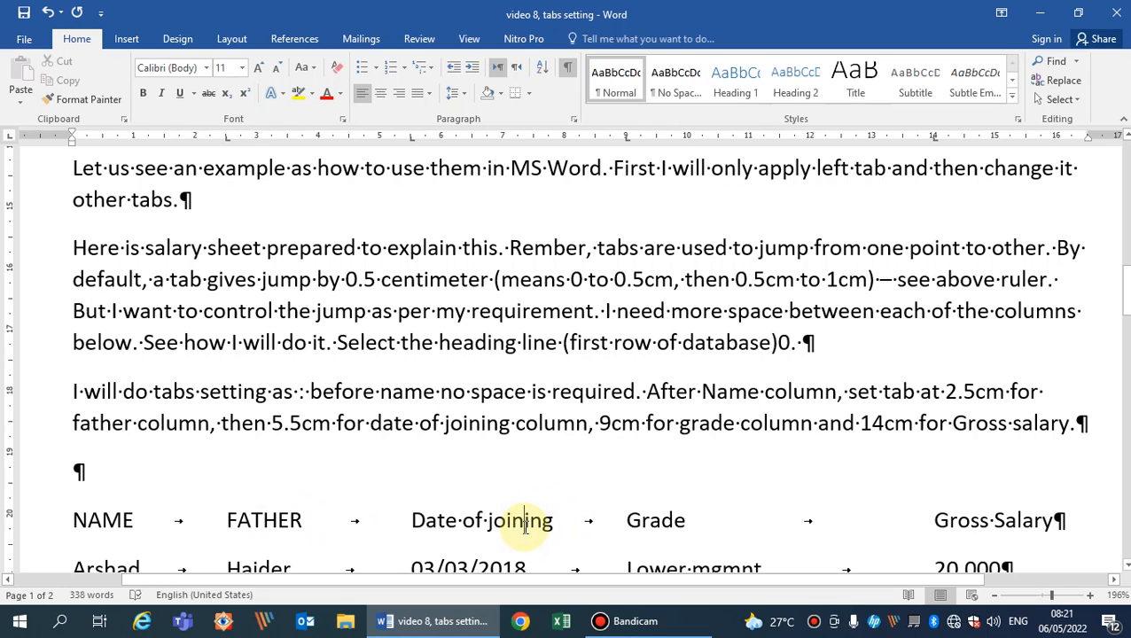
pyautogui.click(650, 523)
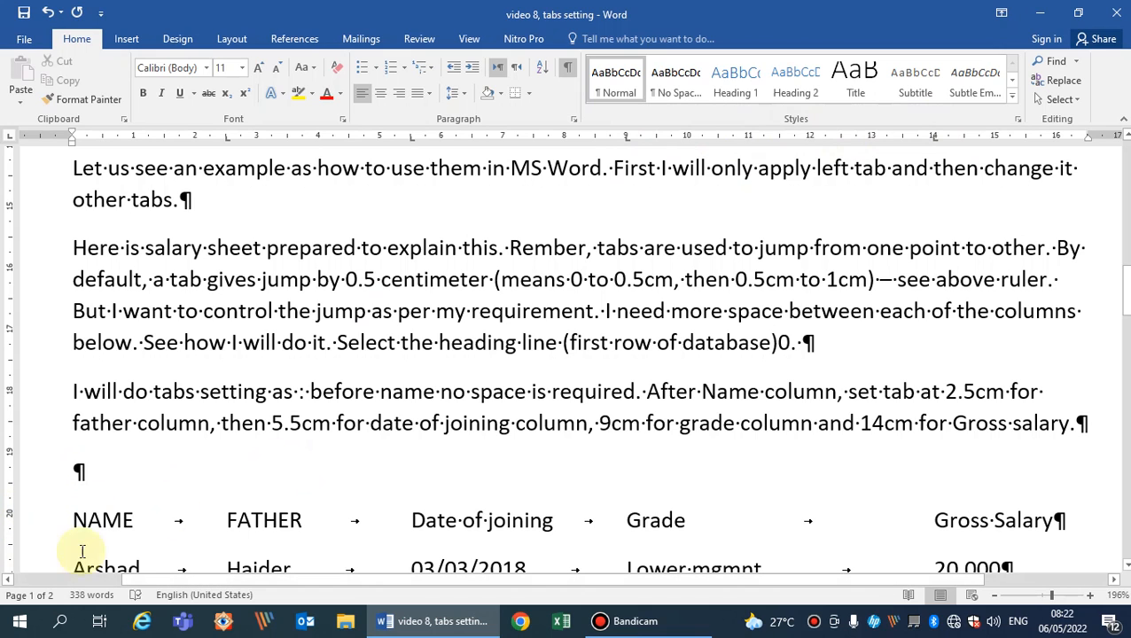
# Insert a new row directly below the salary sheet's headings and enter the employee's name and father's name in their tabbed columns.
pyautogui.scroll(-1, 138, 550)
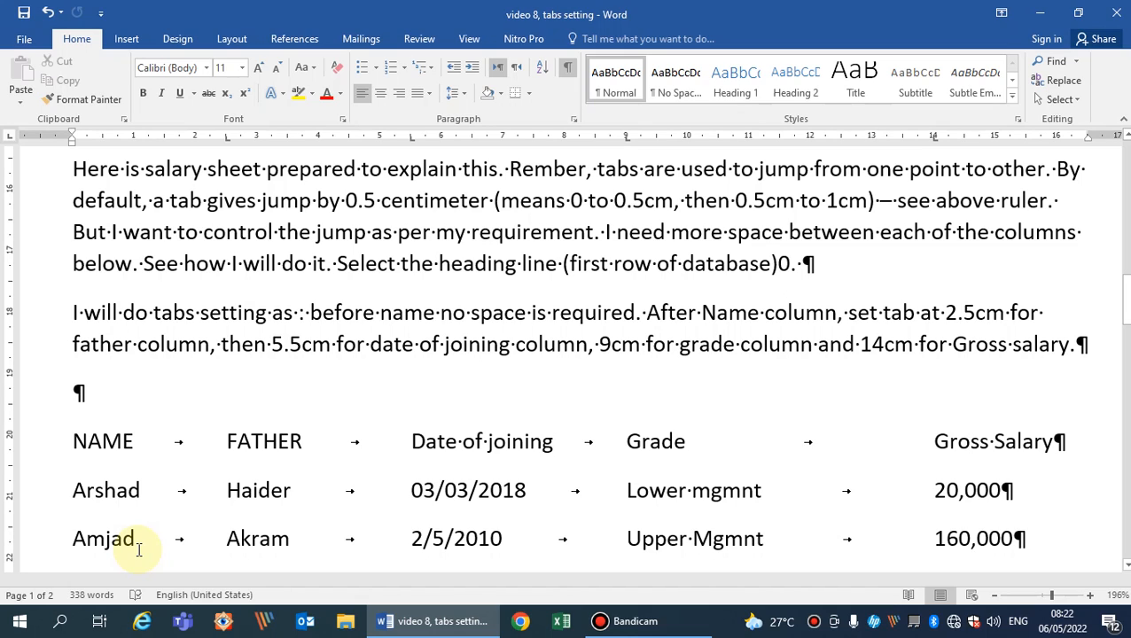
pyautogui.press('Right')
pyautogui.press('Right')
pyautogui.press('Right')
pyautogui.press('Right')
pyautogui.press('Right')
pyautogui.press('Right')
pyautogui.press('Right')
pyautogui.press('Right')
pyautogui.press('Right')
pyautogui.press('Return')
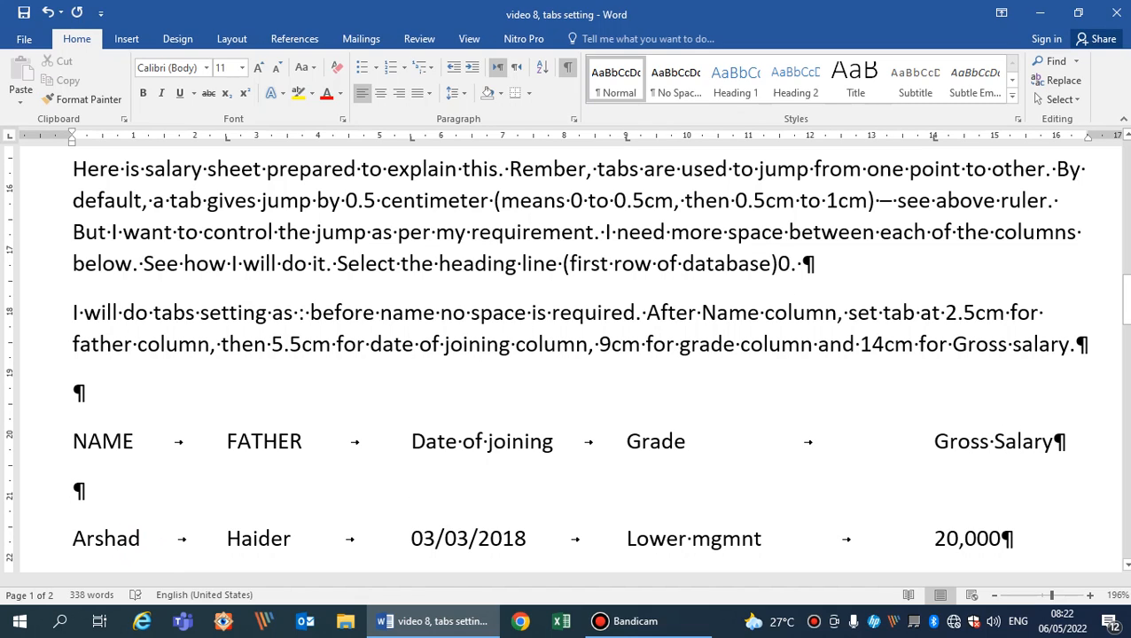
pyautogui.write('Amjad')
pyautogui.press('Tab')
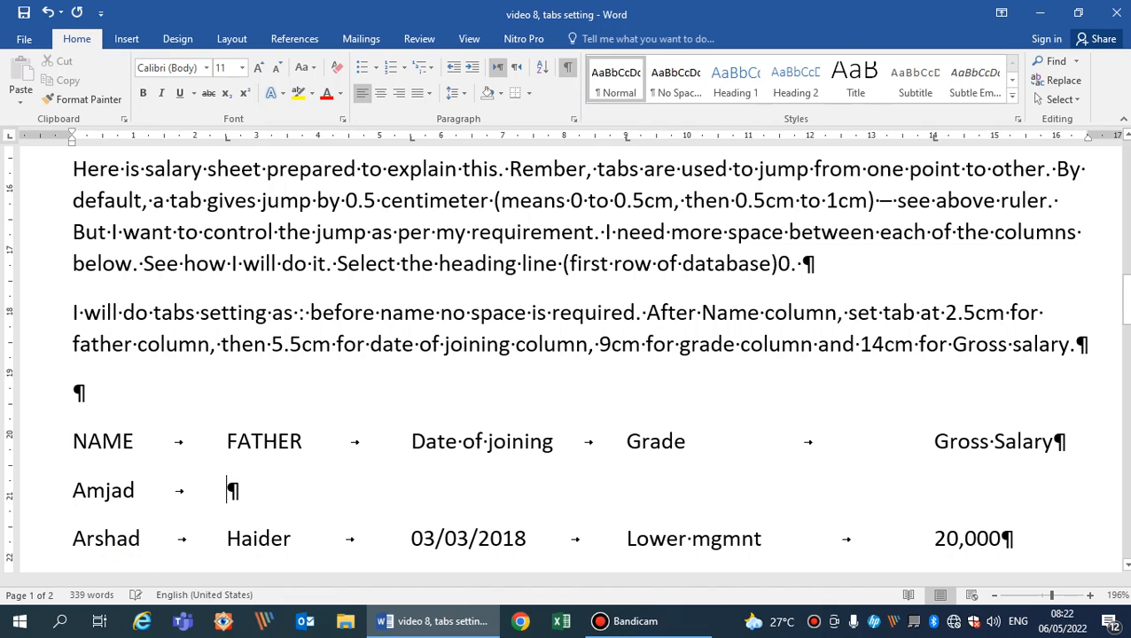
pyautogui.write('Akram')
pyautogui.press('Tab')
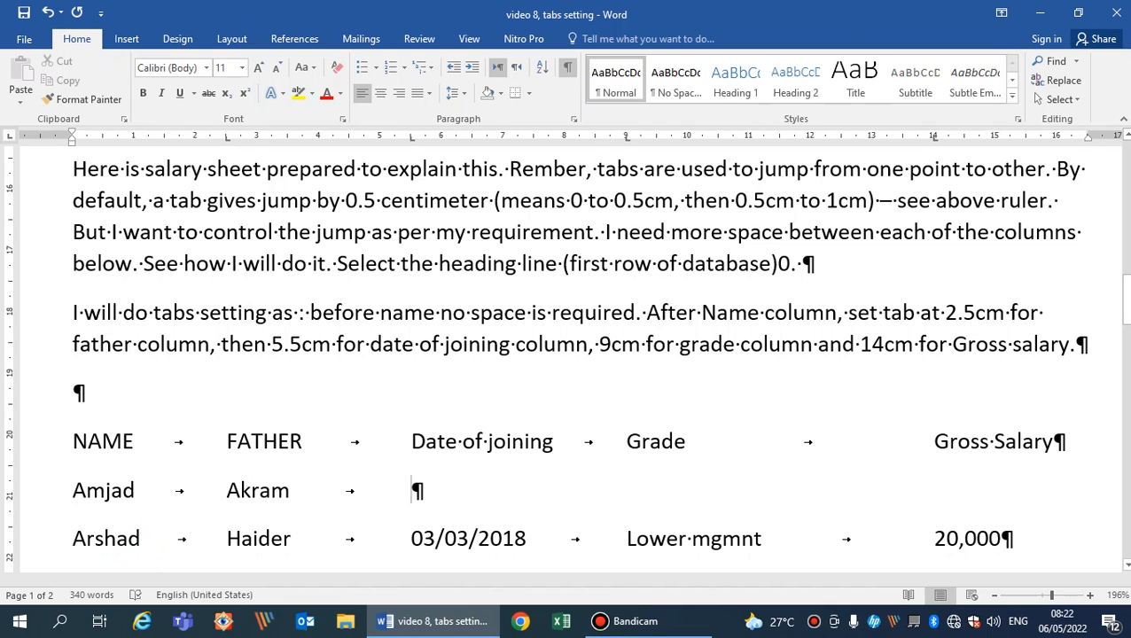
# Enter 4/4/2021 as the date of joining in the new first employee row.
pyautogui.write('4/4')
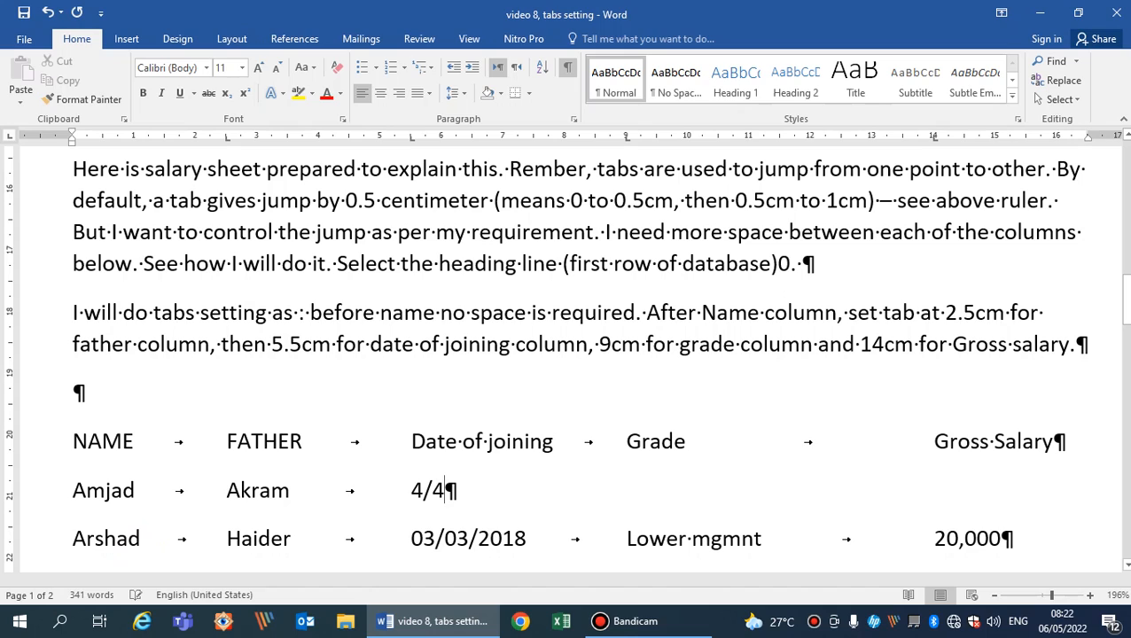
pyautogui.write('2021')
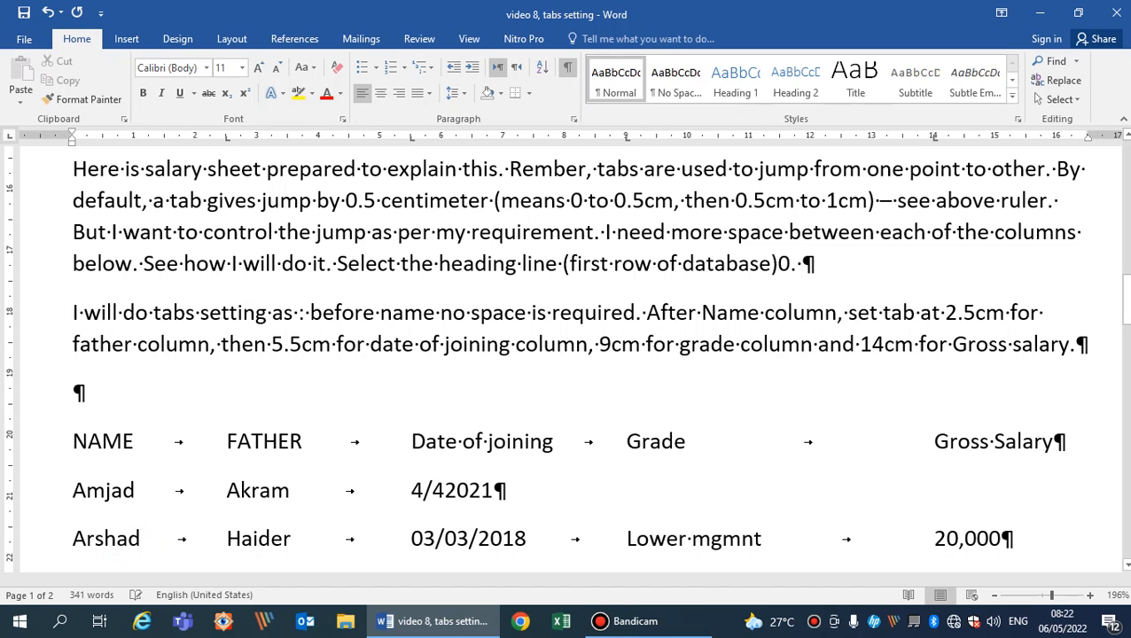
pyautogui.press('BackSpace')
pyautogui.press('BackSpace')
pyautogui.press('BackSpace')
pyautogui.press('BackSpace')
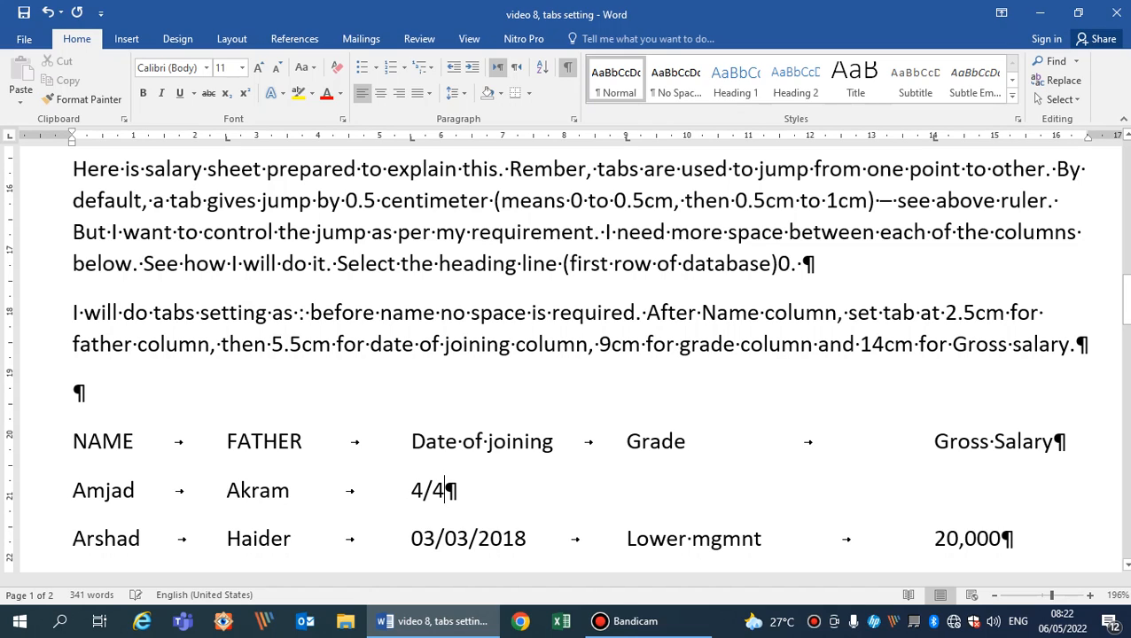
pyautogui.write('/2022')
pyautogui.press('BackSpace')
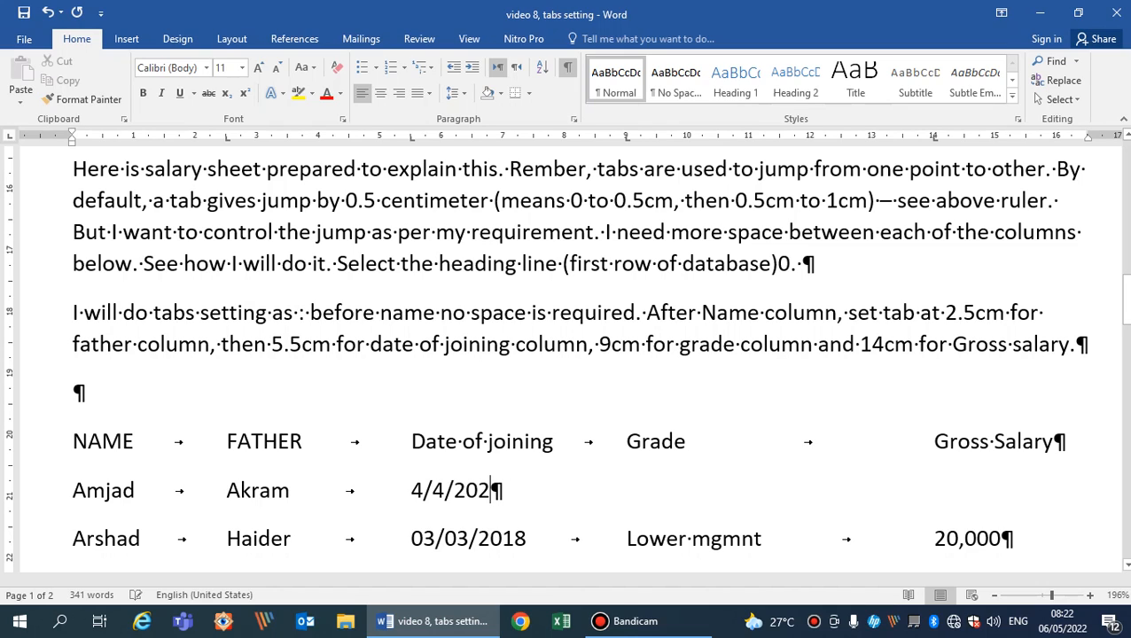
pyautogui.write('1')
# Move to the Grade tab stop in the first employee row and enter Upper Management.
pyautogui.press('Tab')
pyautogui.write('Upper Mna')
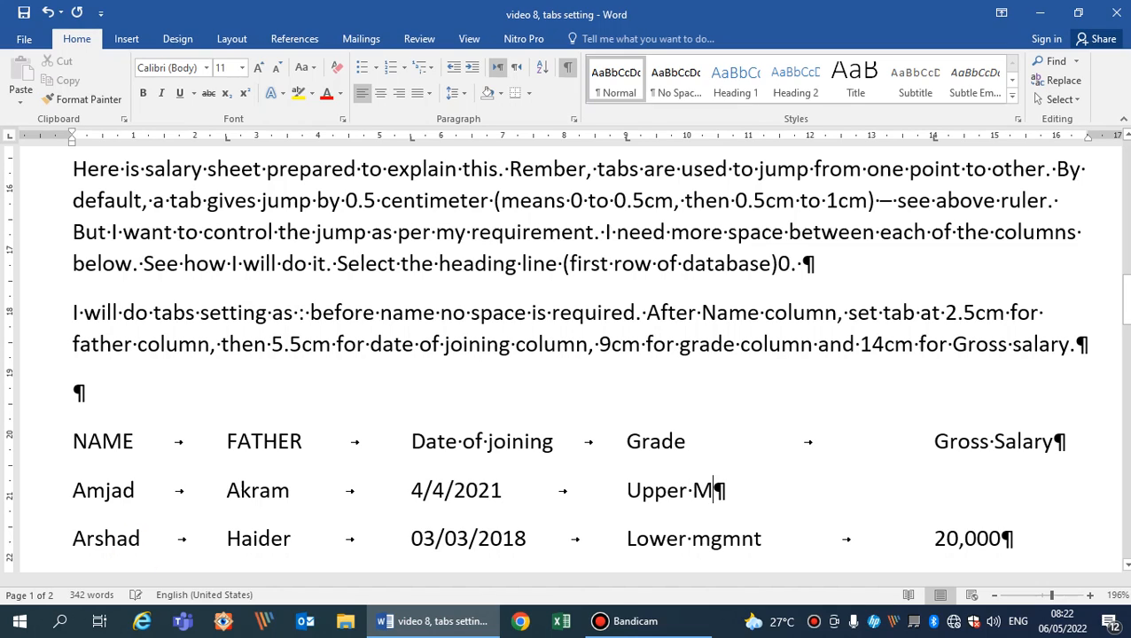
pyautogui.press('BackSpace')
pyautogui.press('BackSpace')
pyautogui.write('anagment')
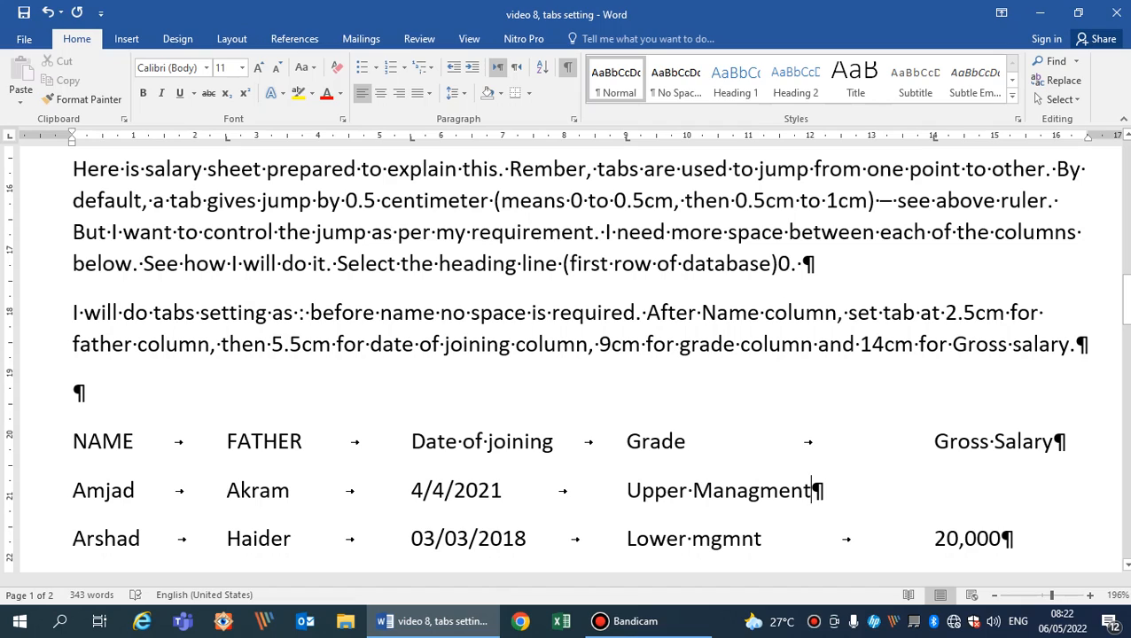
# Enter 60,000 at the Gross Salary tab stop of the first employee row.
pyautogui.press('Tab')
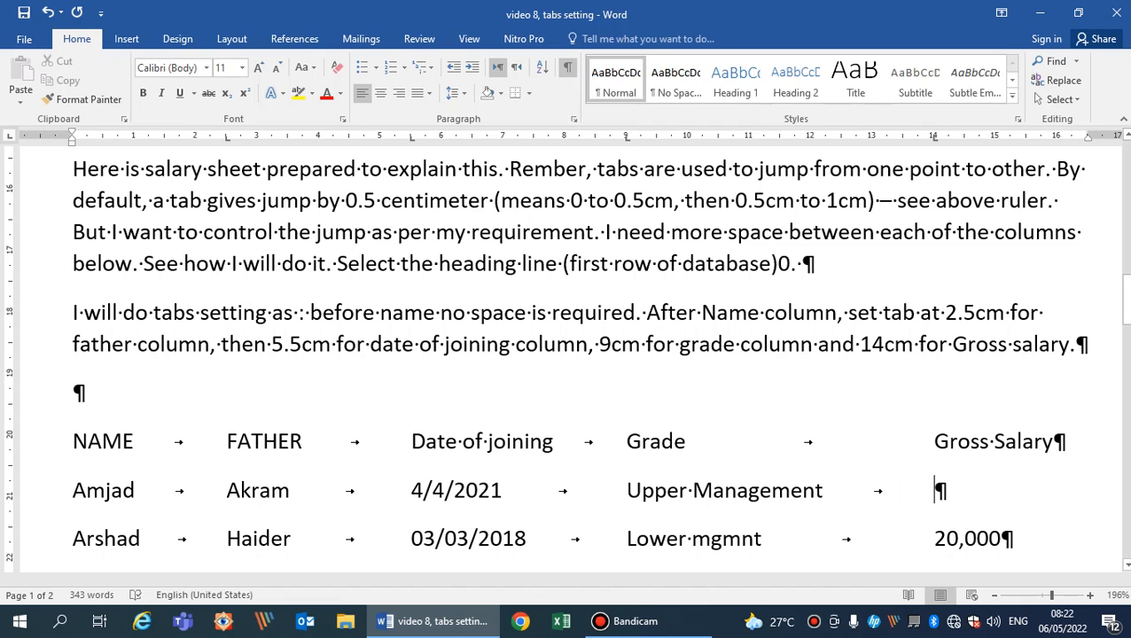
pyautogui.write('60.')
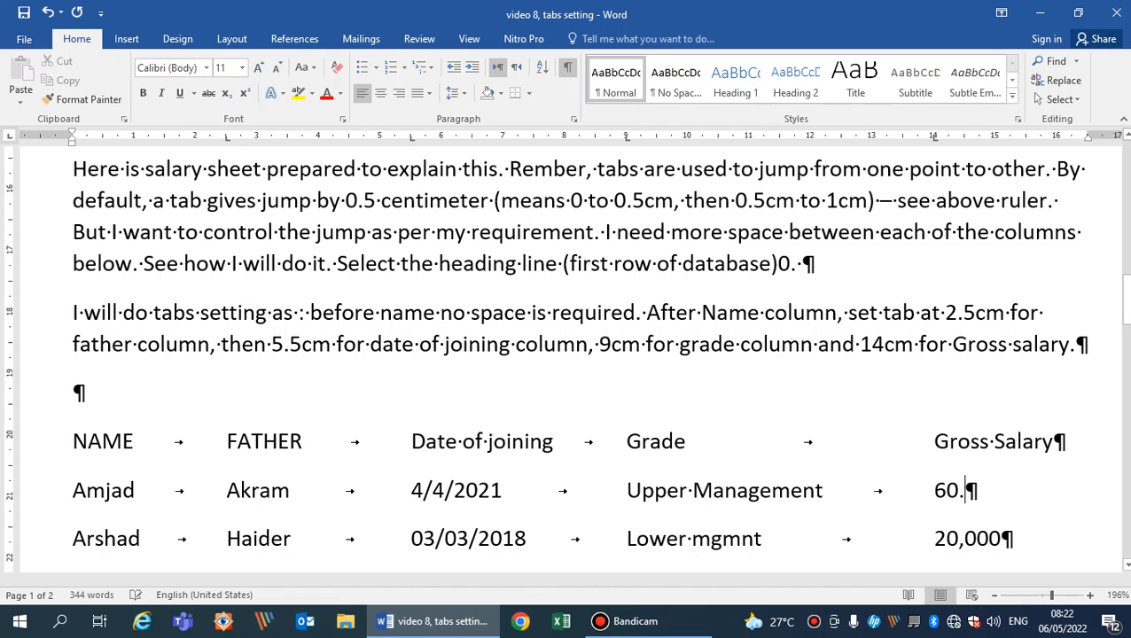
pyautogui.press('BackSpace')
pyautogui.write('.0-0')
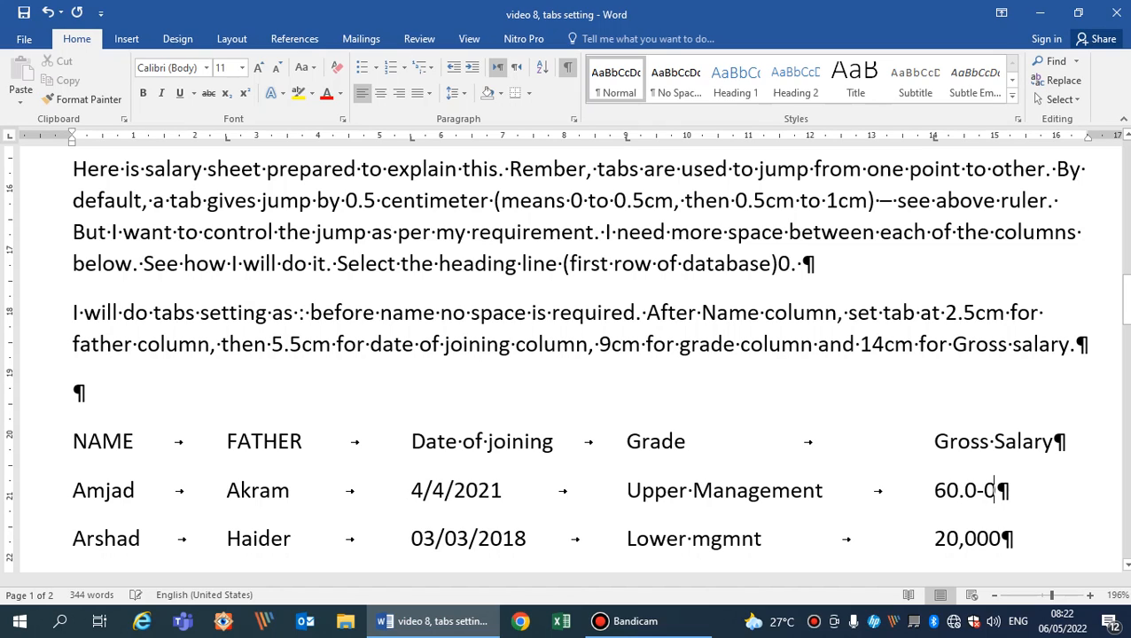
pyautogui.press('BackSpace')
pyautogui.press('BackSpace')
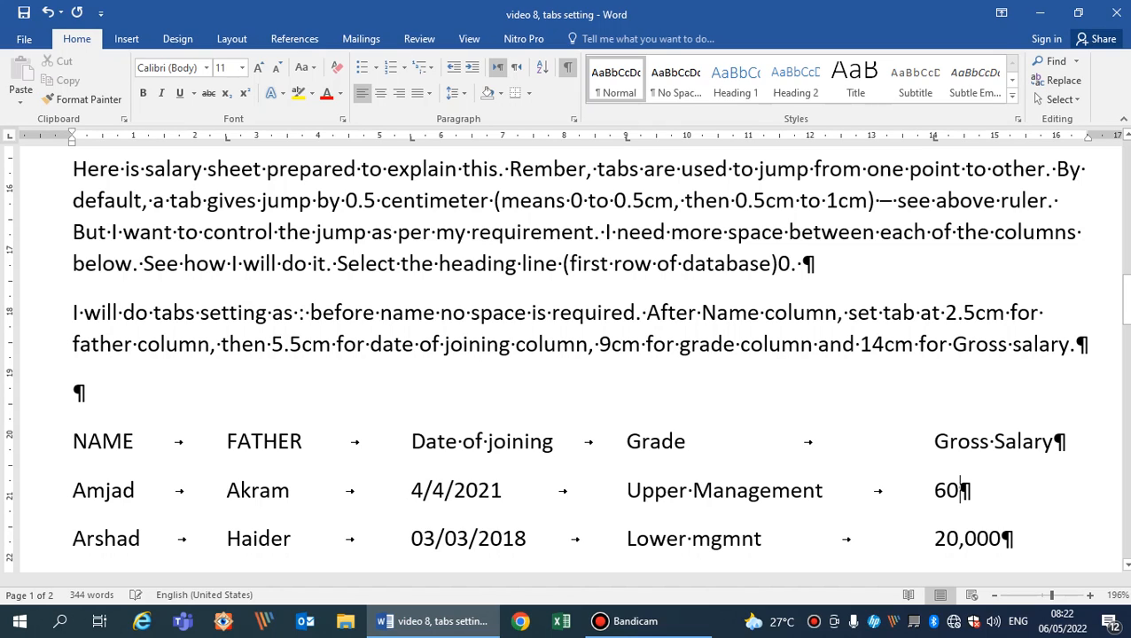
pyautogui.write(',000')
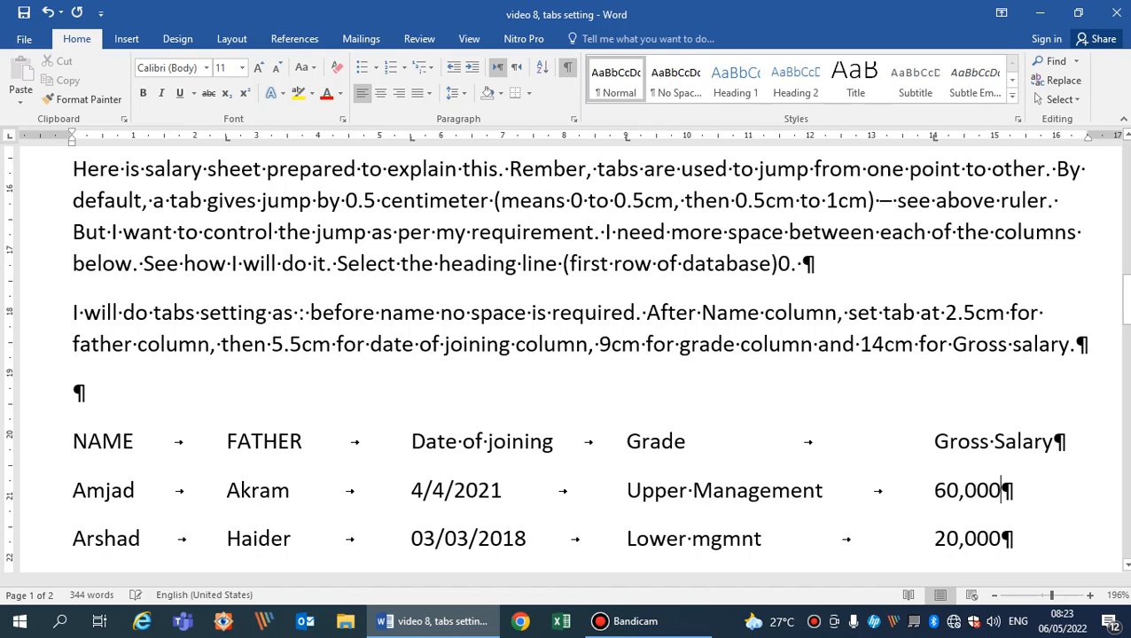
# Start a second employee row below and enter that employee's name and father's name in their tabbed columns.
pyautogui.press('Return')
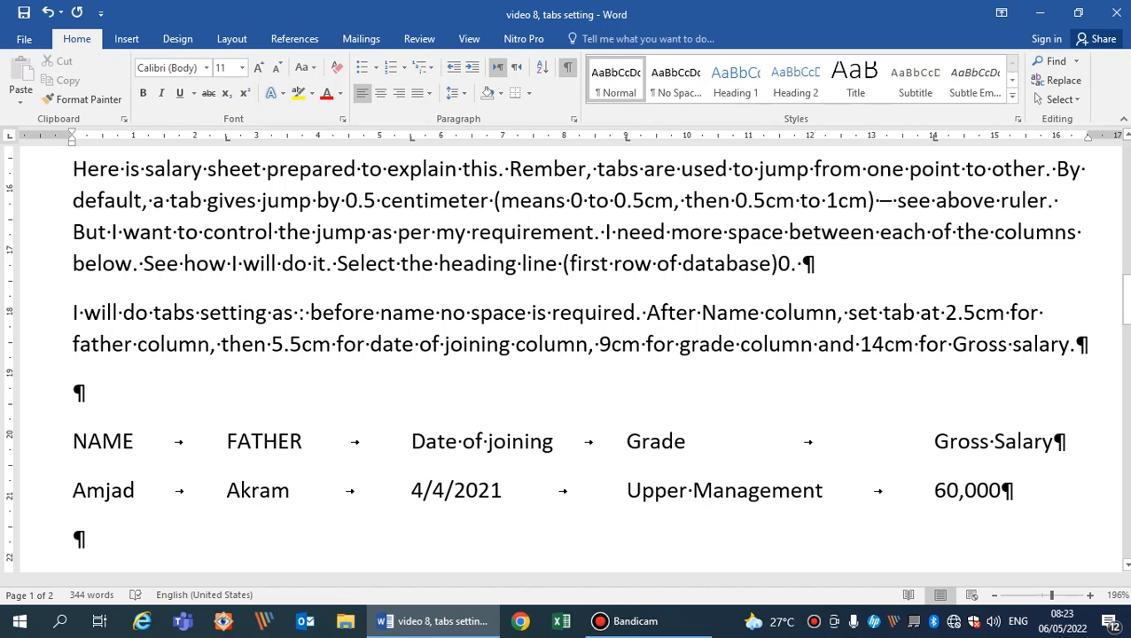
pyautogui.write('Arshad')
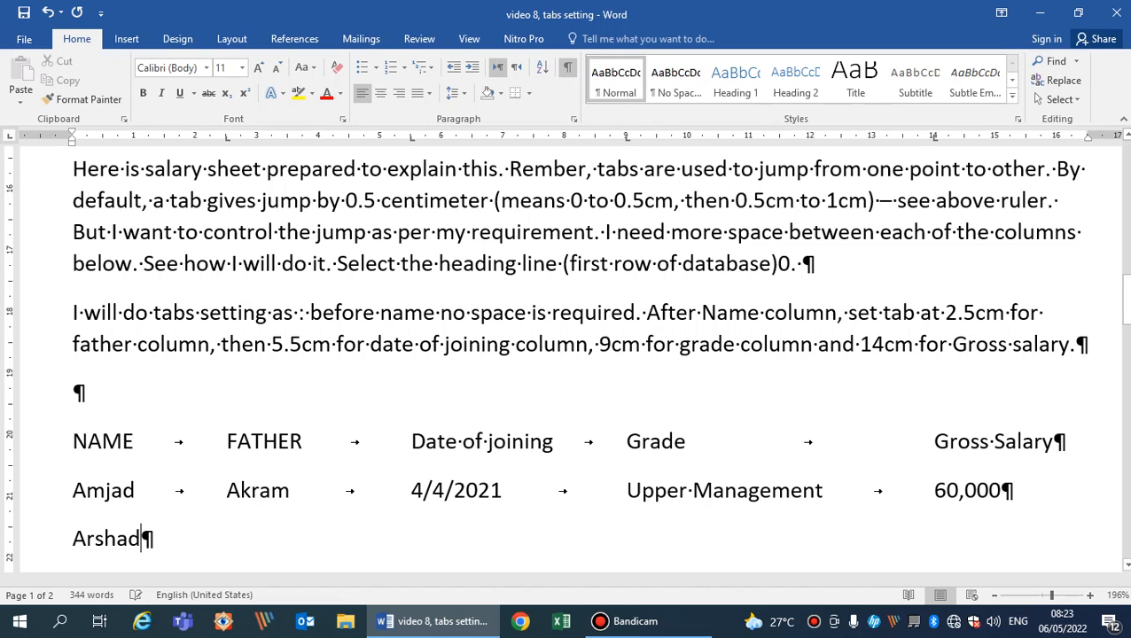
pyautogui.press('Tab')
pyautogui.write('Am')
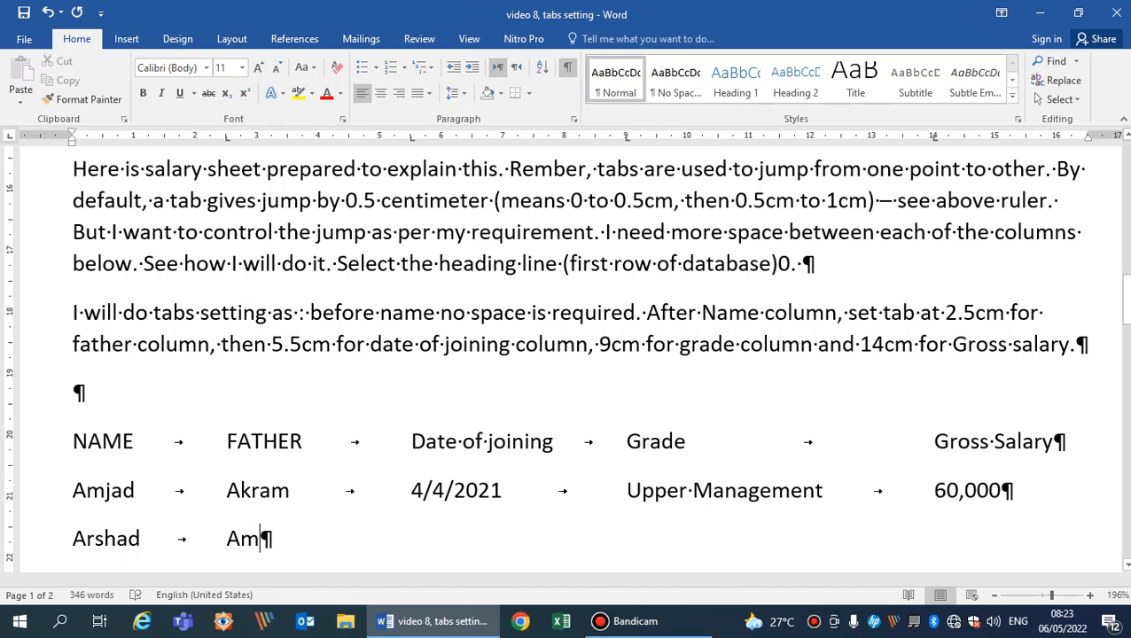
pyautogui.press('BackSpace')
pyautogui.press('BackSpace')
pyautogui.write('Zahid')
pyautogui.press('Tab')
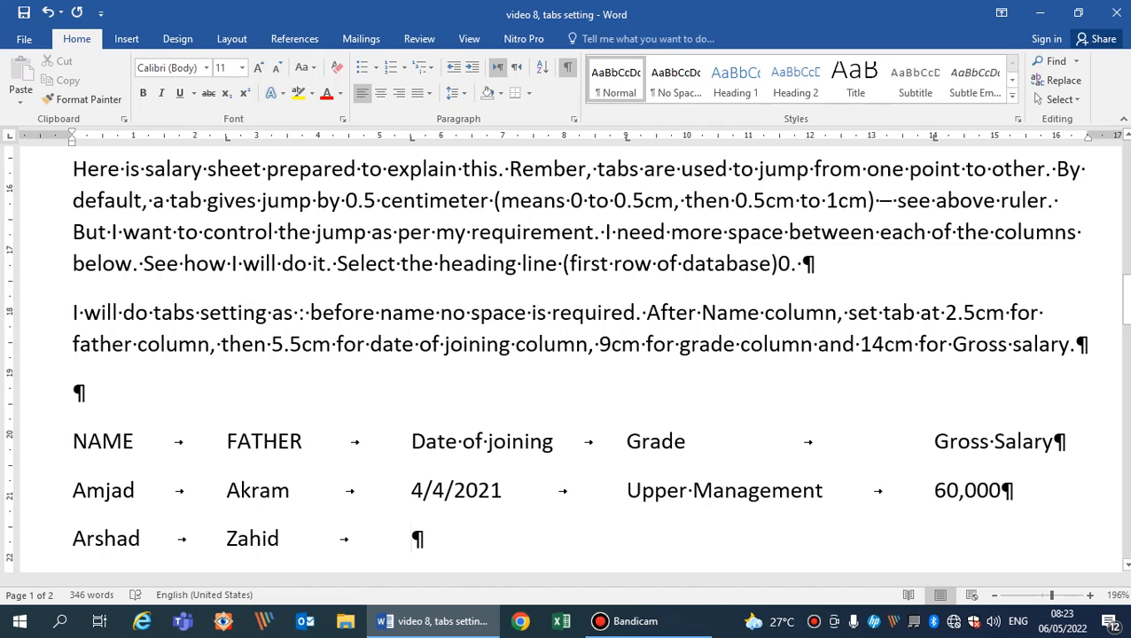
# Enter 5/5/2020 as the date of joining in the second employee row.
pyautogui.write('5/5')
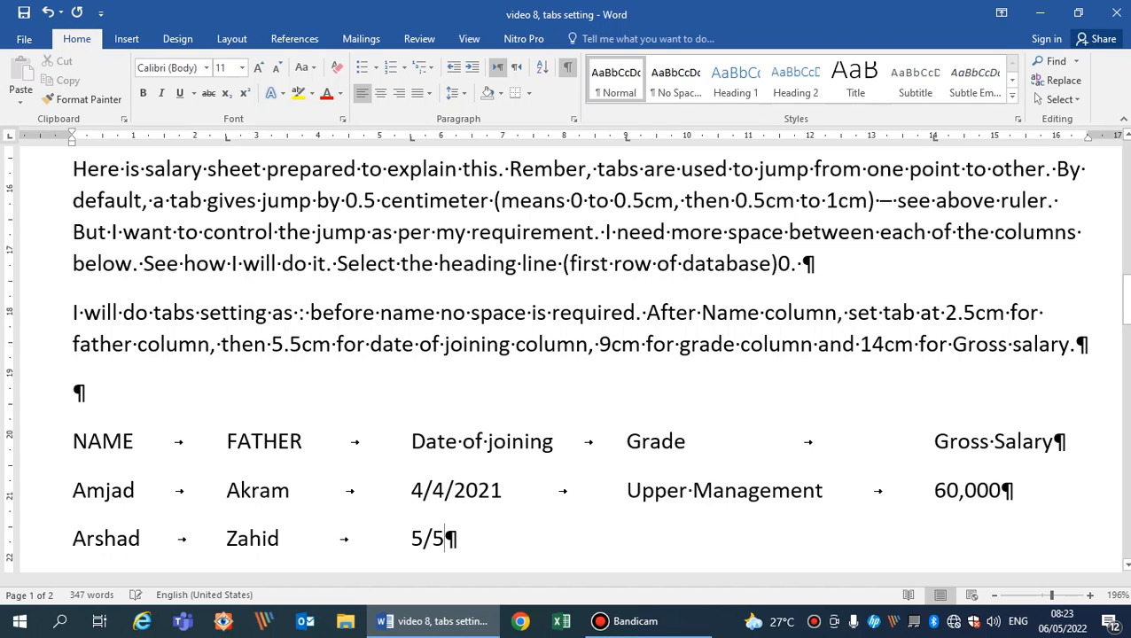
pyautogui.write('202')
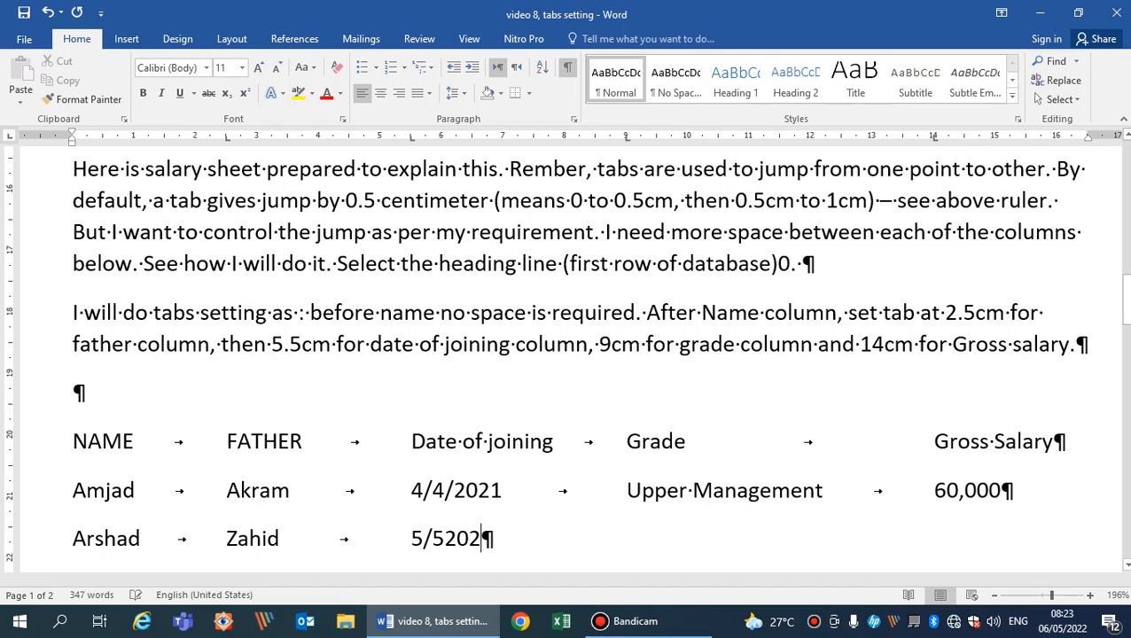
pyautogui.press('BackSpace')
pyautogui.press('BackSpace')
pyautogui.press('BackSpace')
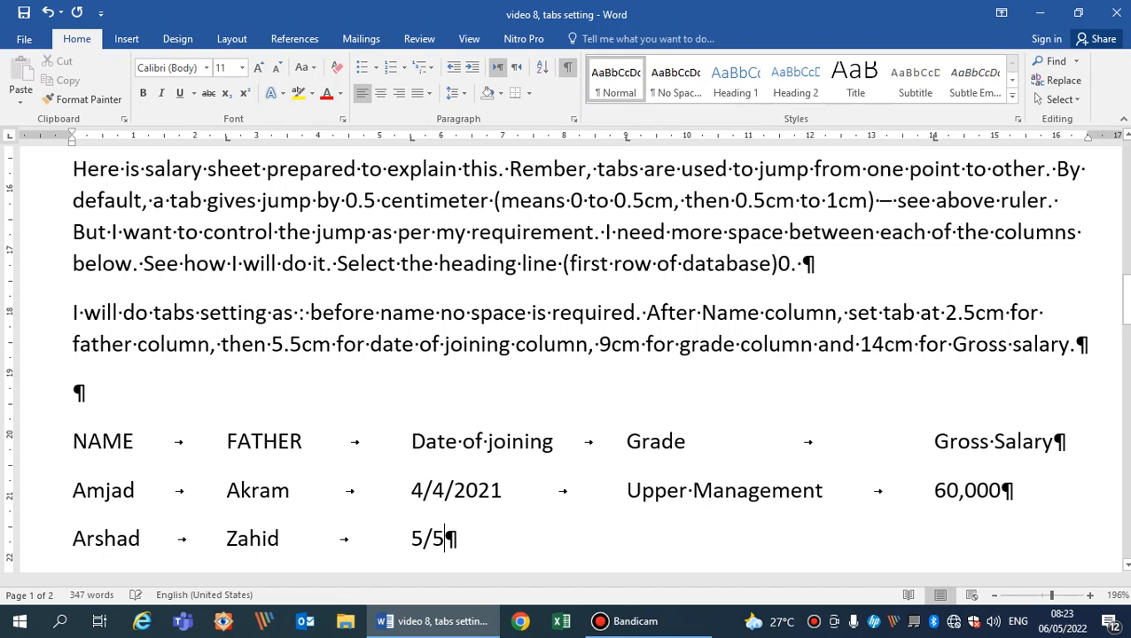
pyautogui.write('/2020')
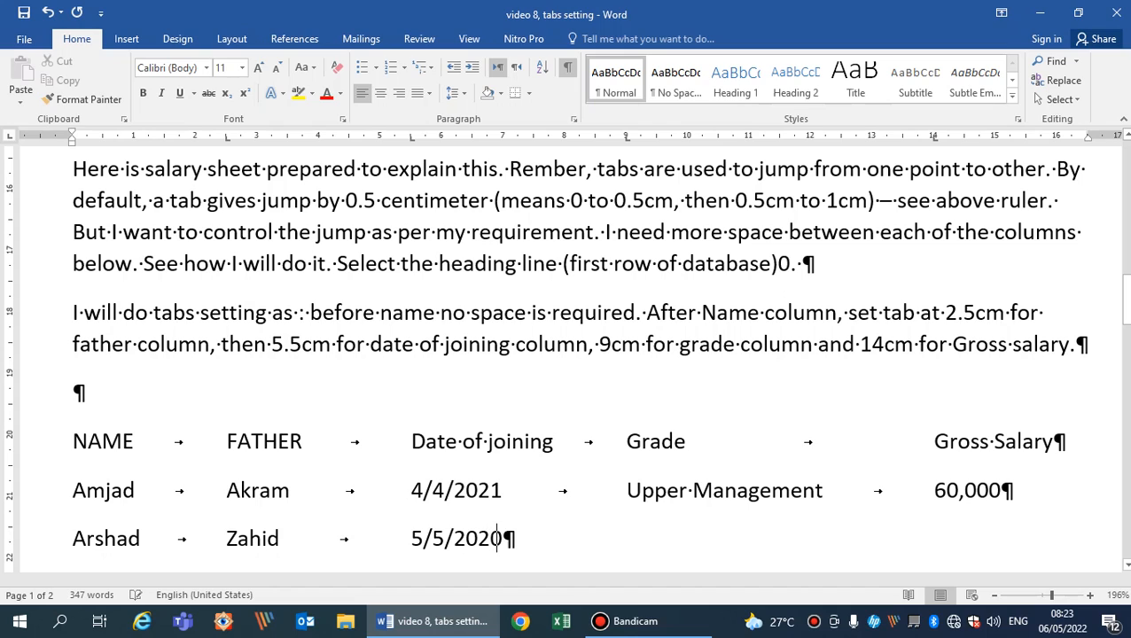
# Move to the Grade tab stop in the second employee row and enter Senior Management.
pyautogui.press('Tab')
pyautogui.write('Senior ')
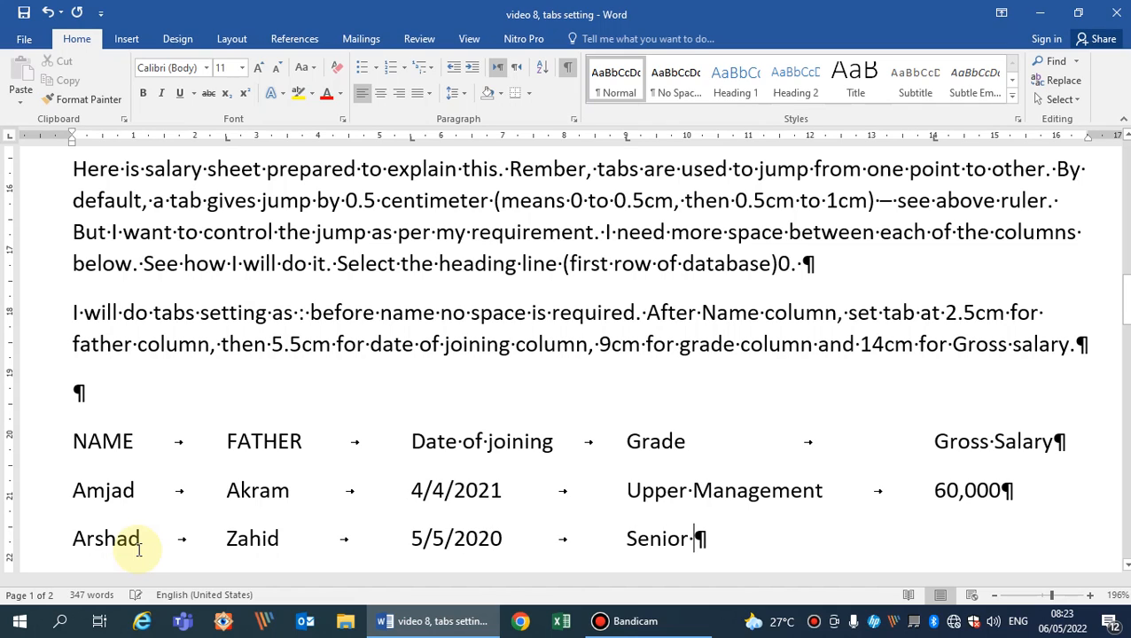
pyautogui.write('Mna')
pyautogui.press('BackSpace')
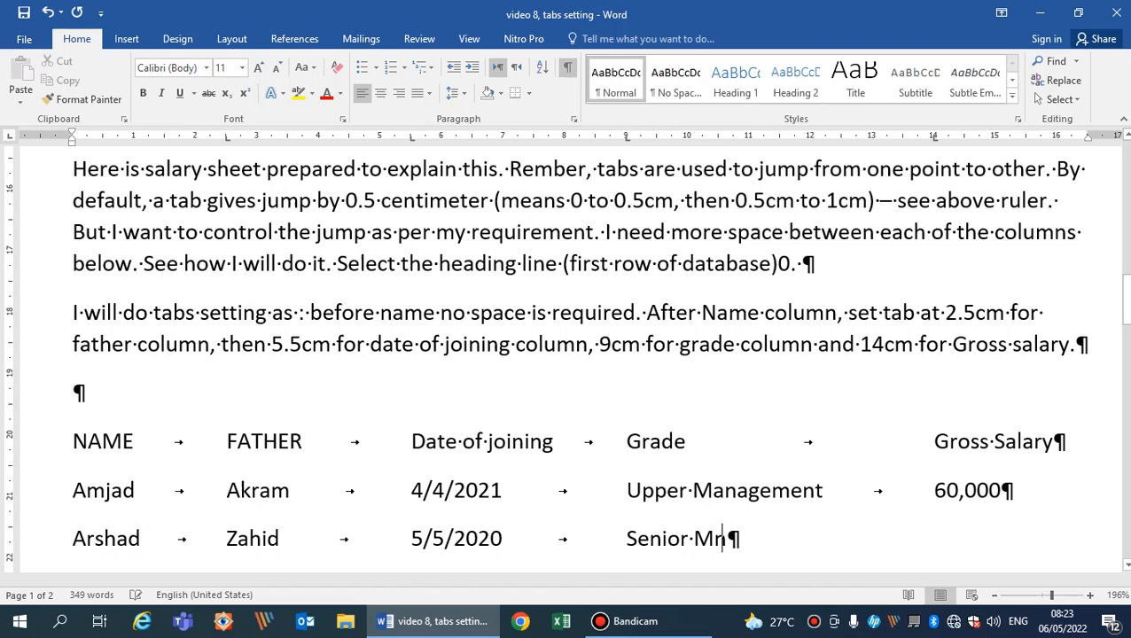
pyautogui.write('age')
pyautogui.press('BackSpace')
pyautogui.press('BackSpace')
pyautogui.press('BackSpace')
pyautogui.press('BackSpace')
pyautogui.write('anaage')
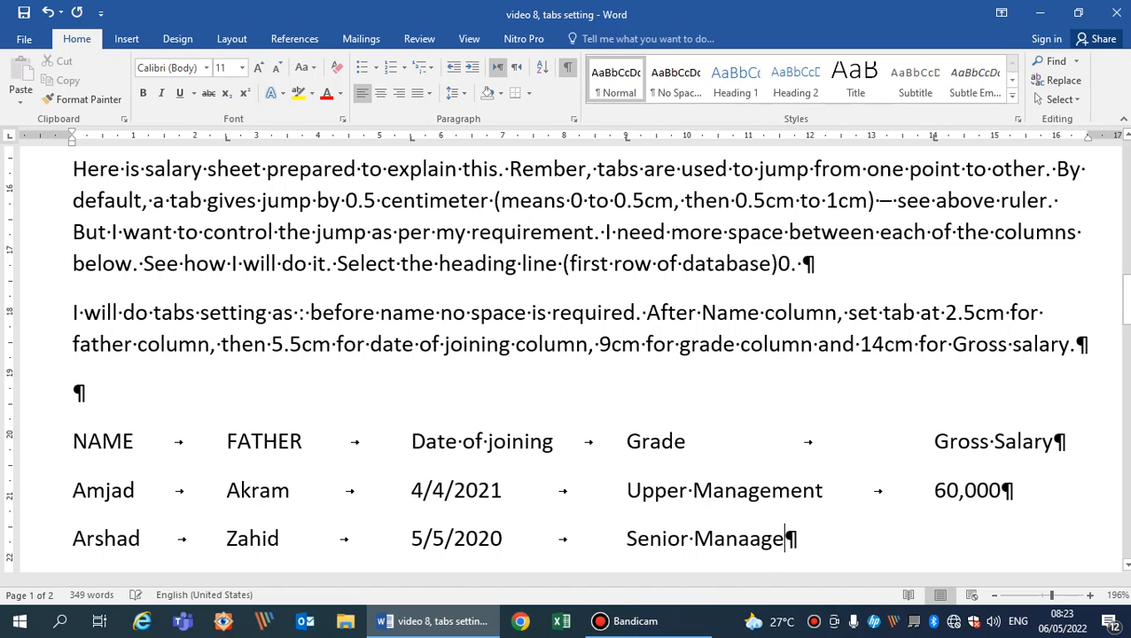
pyautogui.press('BackSpace')
pyautogui.press('BackSpace')
pyautogui.press('BackSpace')
pyautogui.write('gement')
# Enter 105,000 at the Gross Salary tab stop of the second employee row and start a new line below.
pyautogui.press('Tab')
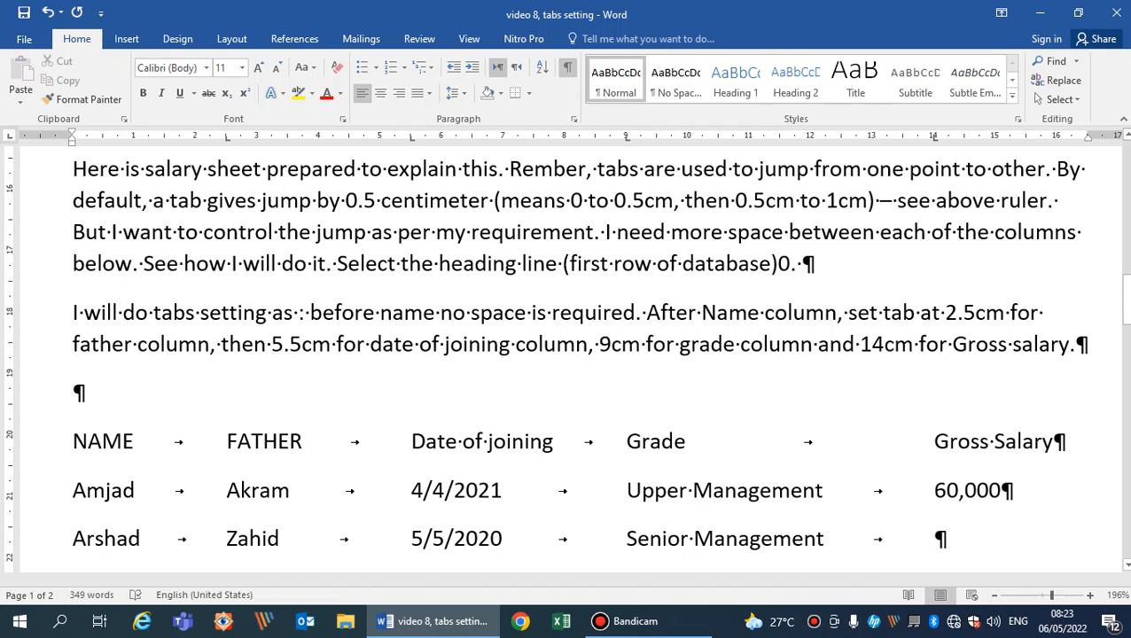
pyautogui.write('105,00')
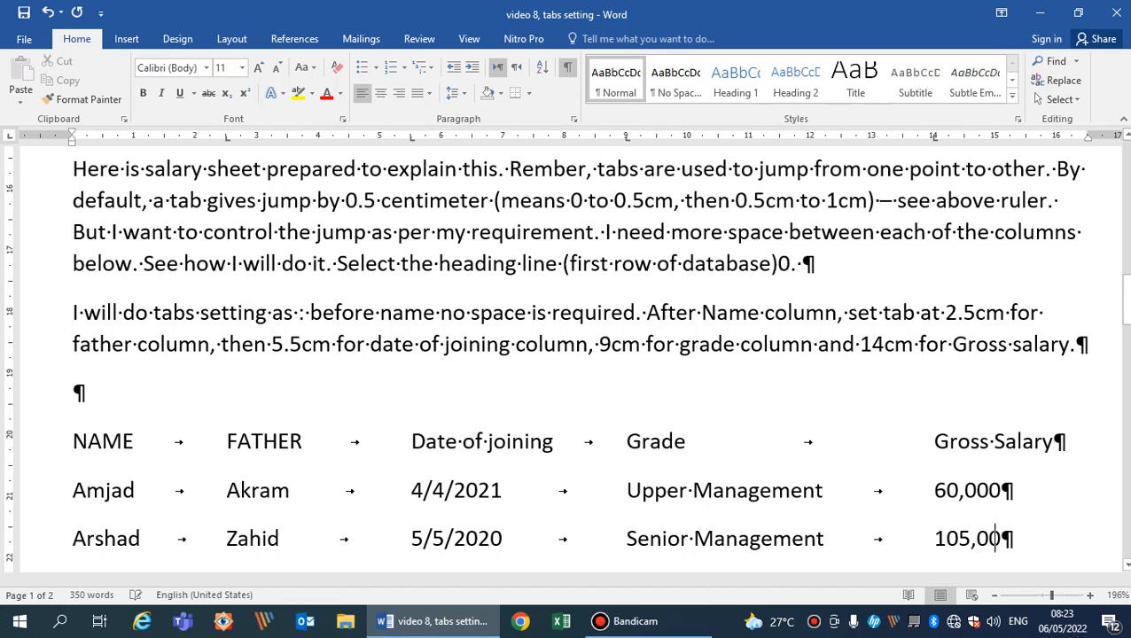
pyautogui.write('0')
pyautogui.press('Return')
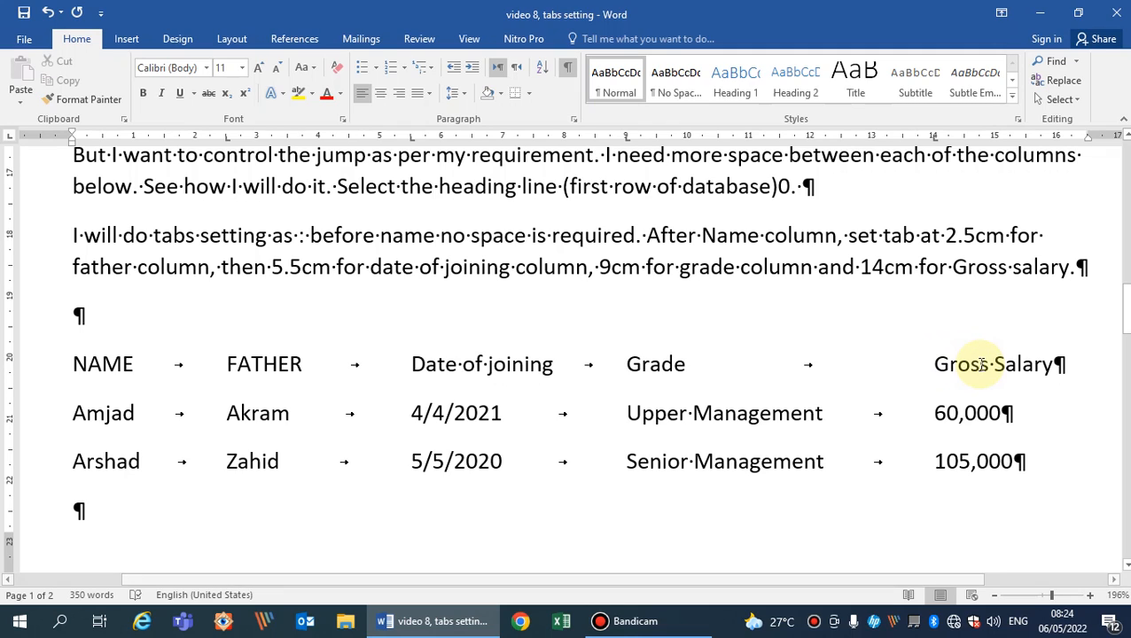
pyautogui.hotkey('shift', 'Down')
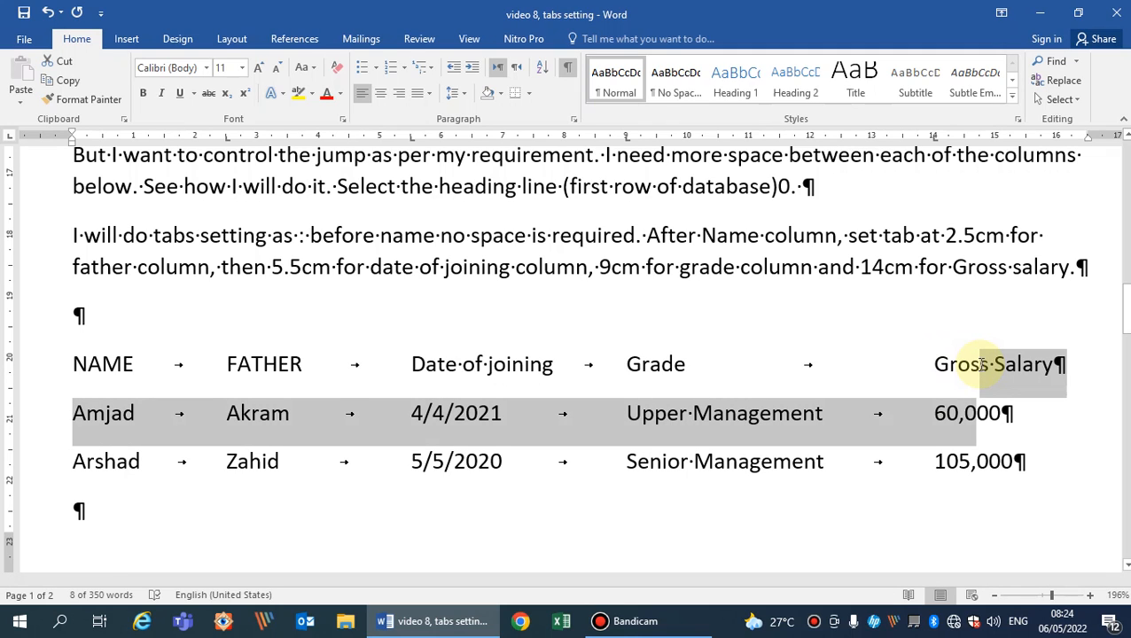
pyautogui.hotkey('shift', 'Down')
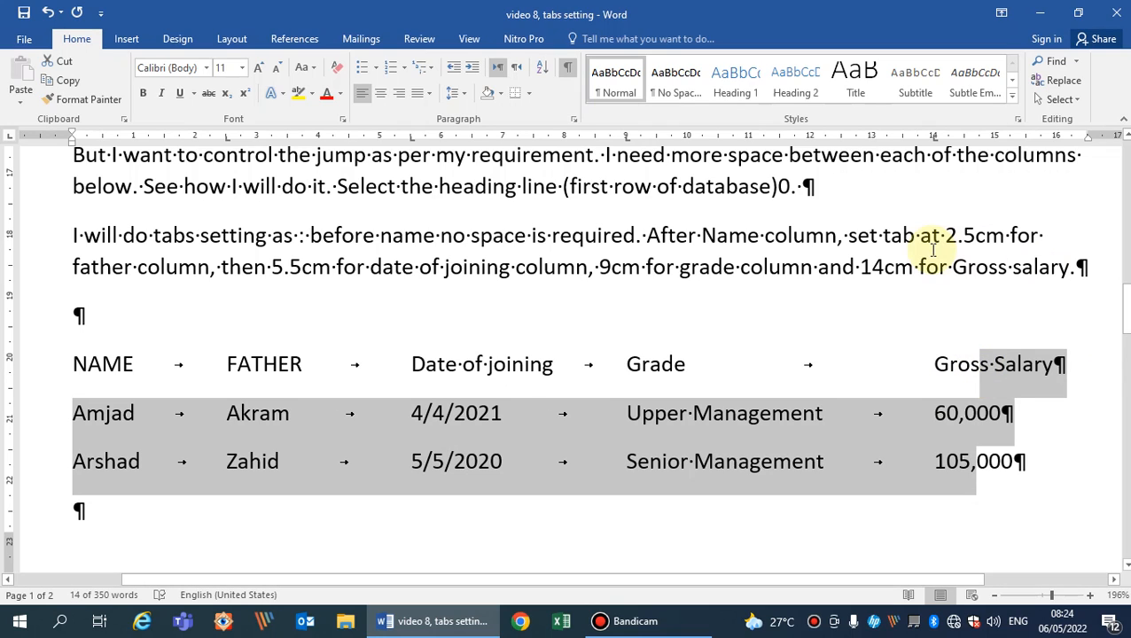
pyautogui.click(932, 152)
pyautogui.moveTo(932, 153); pyautogui.dragTo(945, 285)
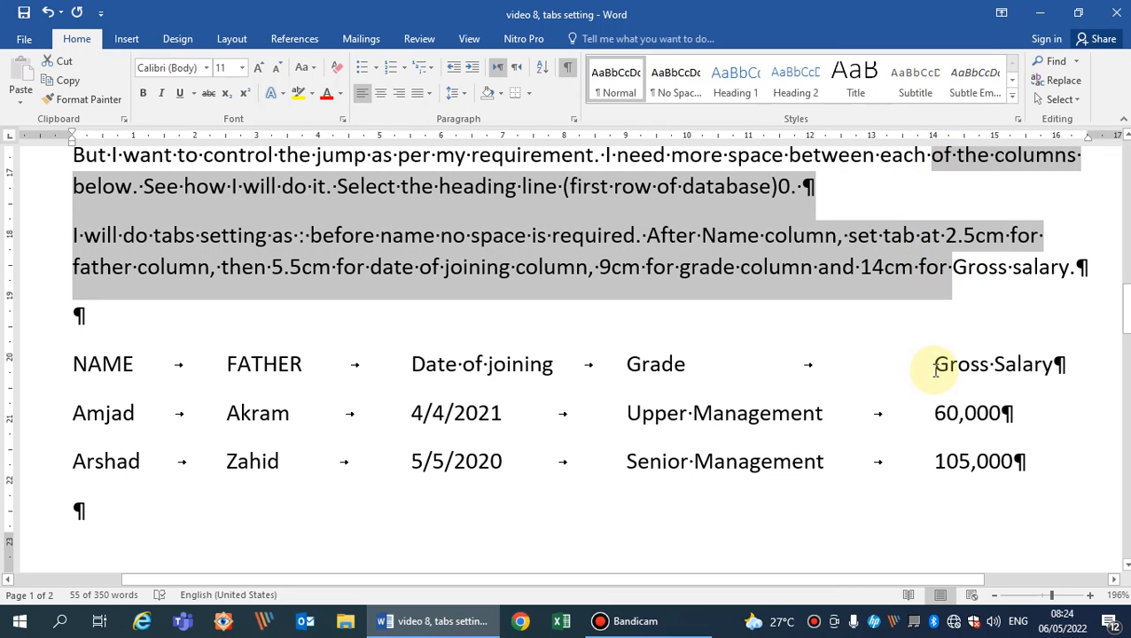
# Remove the 14 cm left tab stop from the heading row and both employee rows.
pyautogui.click(936, 364)
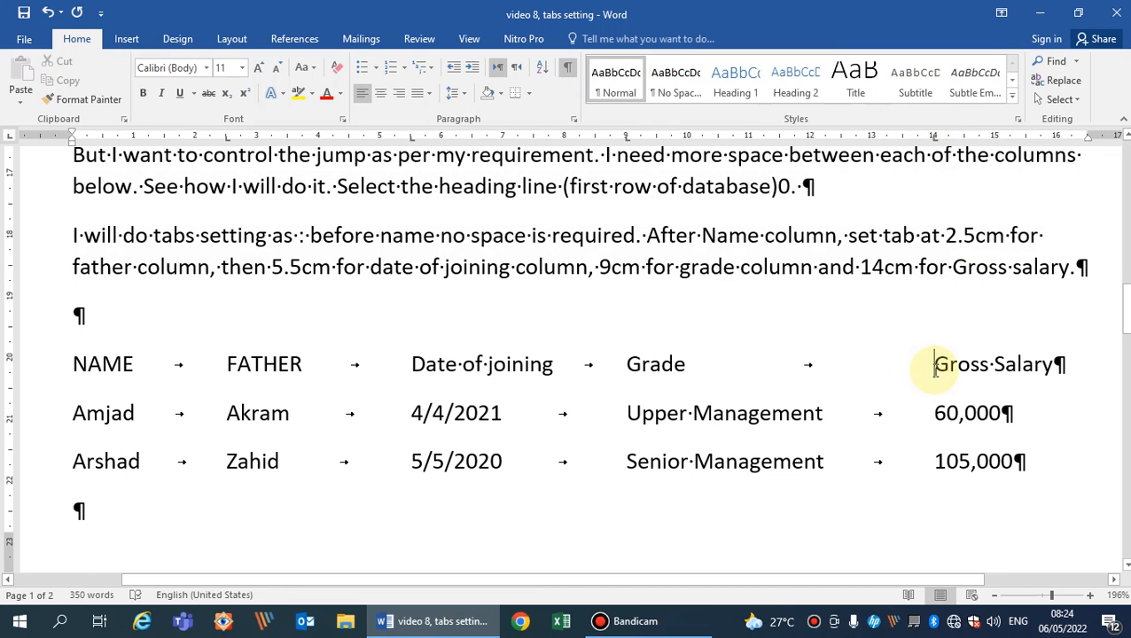
pyautogui.moveTo(935, 365); pyautogui.dragTo(933, 461)
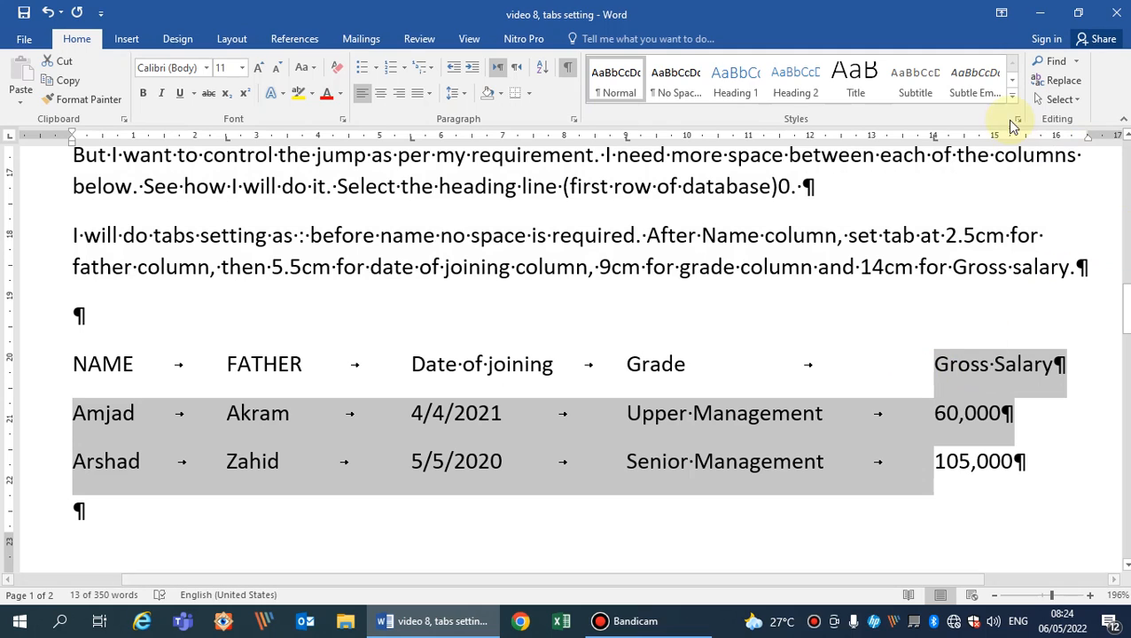
pyautogui.click(934, 139)
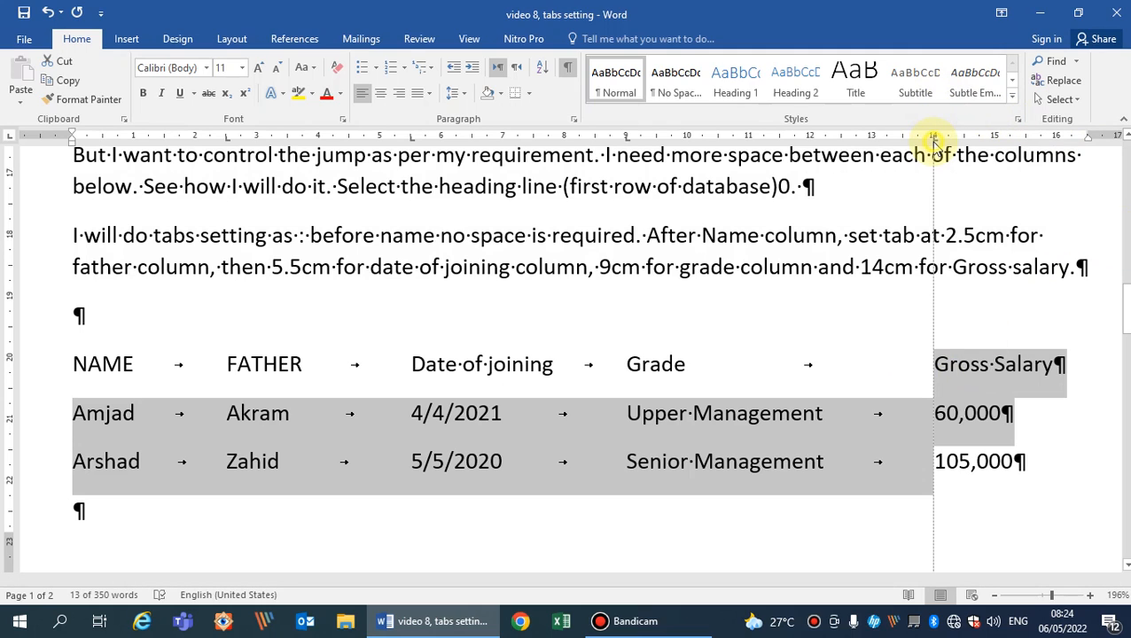
pyautogui.moveTo(934, 139); pyautogui.dragTo(959, 240)
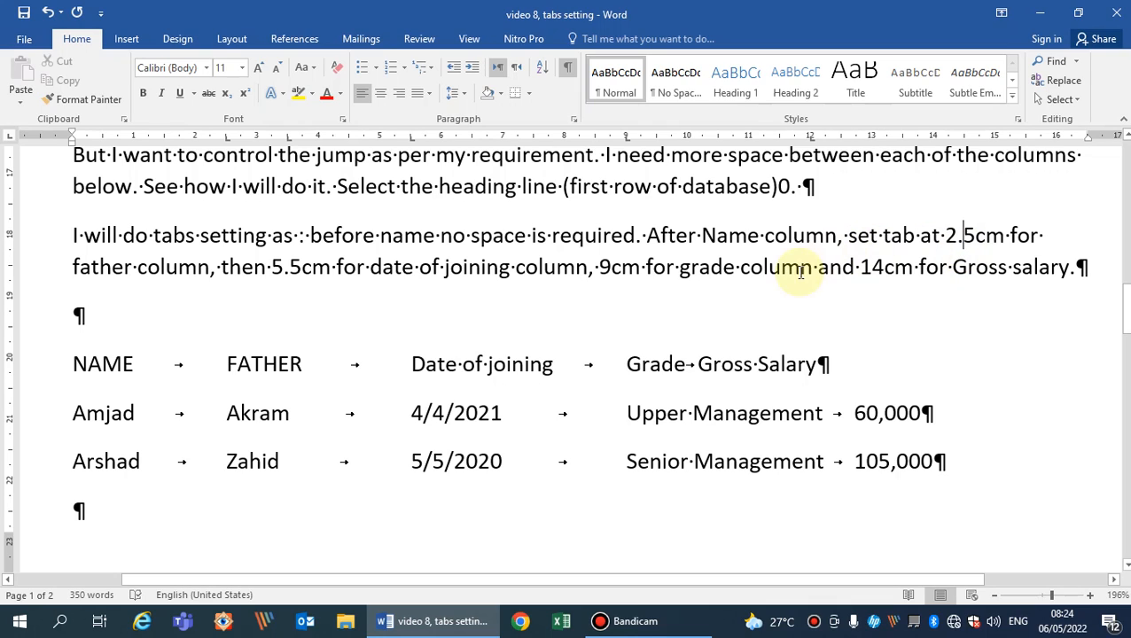
# Set a right tab stop at 14 cm for the heading row and both employee rows.
pyautogui.click(662, 359)
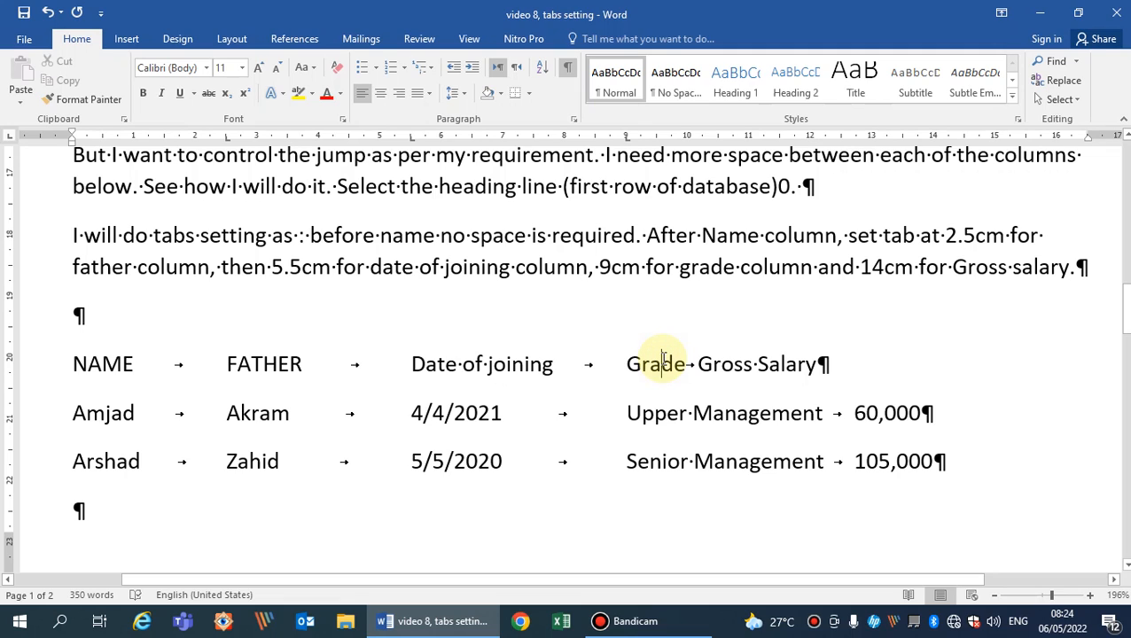
pyautogui.hotkey('shift', 'Down')
pyautogui.hotkey('shift', 'Down')
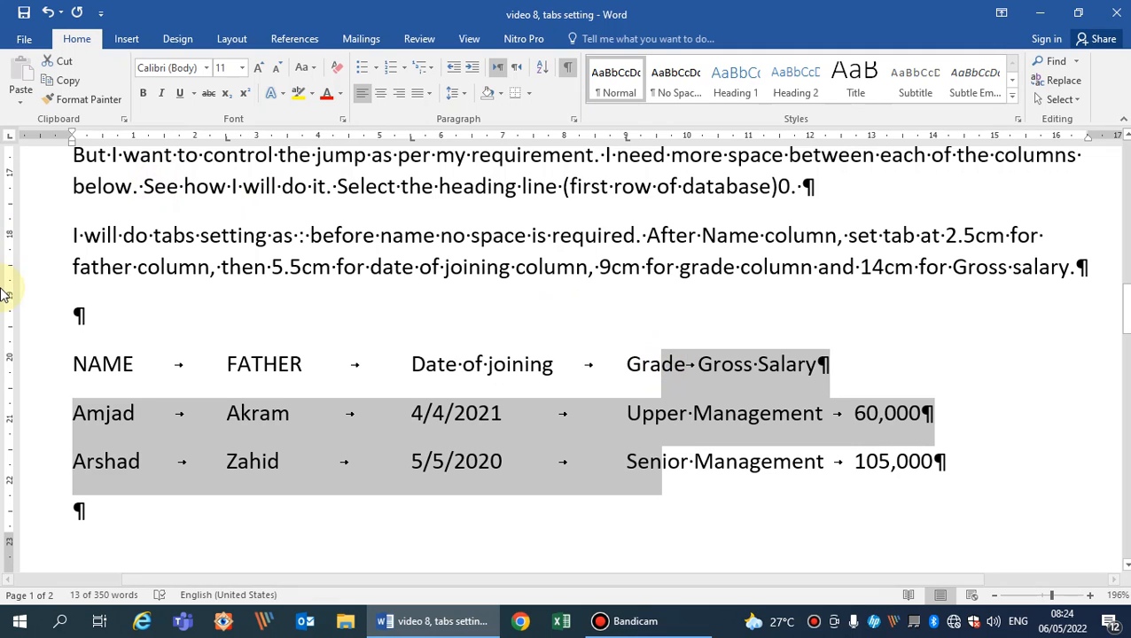
pyautogui.click(11, 137)
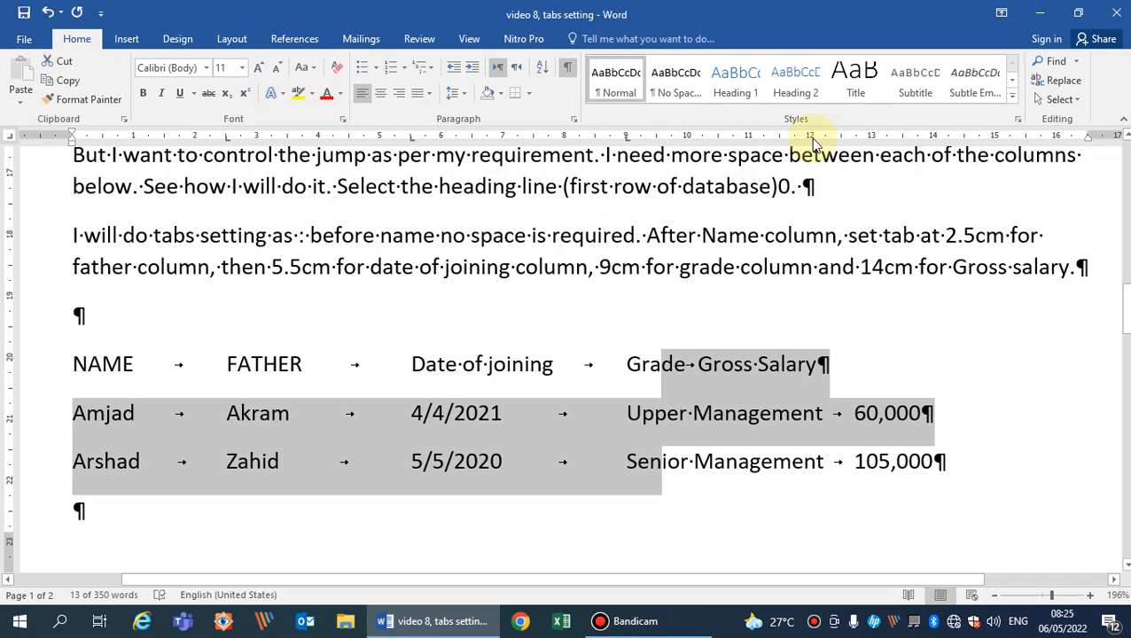
pyautogui.click(933, 144)
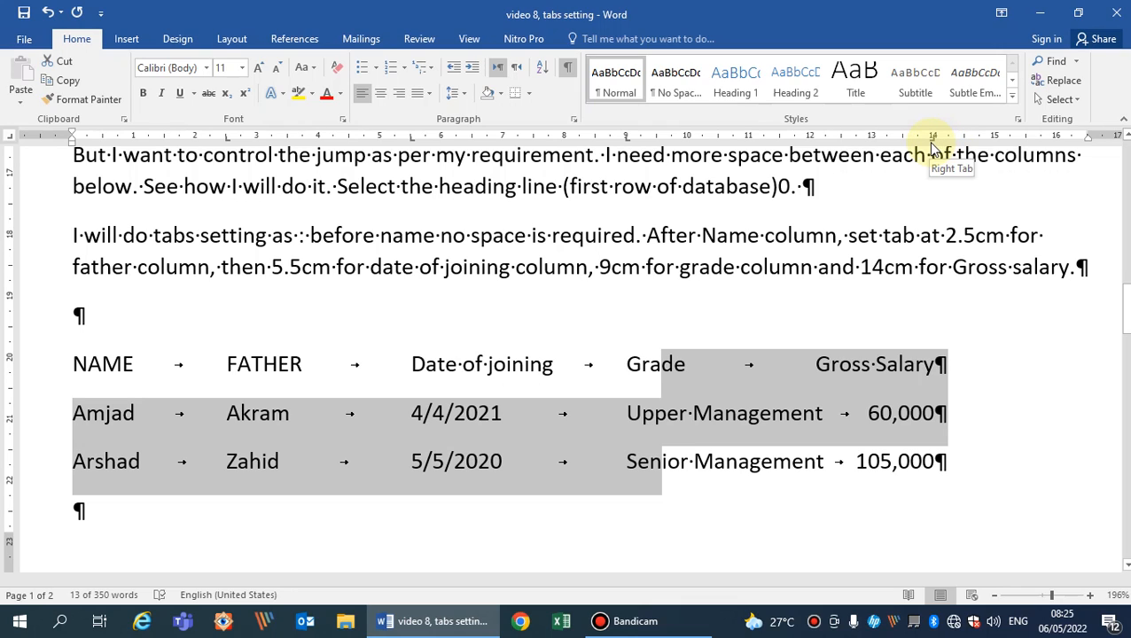
# Move the right tab stop of the heading and employee rows from 14 cm to 14.5 cm.
pyautogui.click(932, 139)
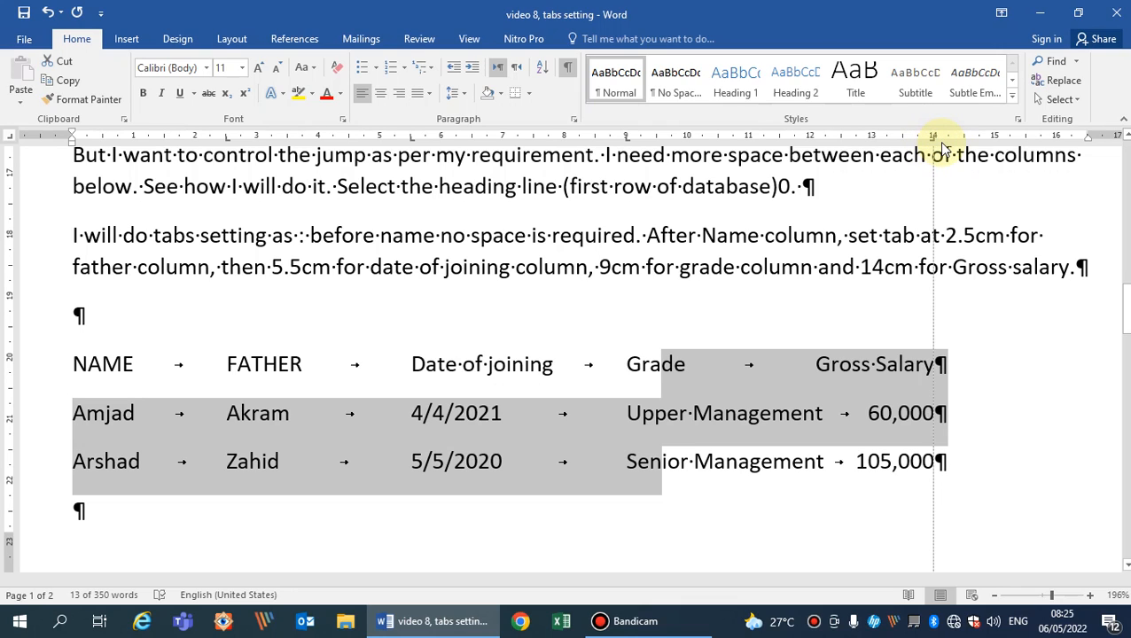
pyautogui.moveTo(936, 142); pyautogui.dragTo(966, 148)
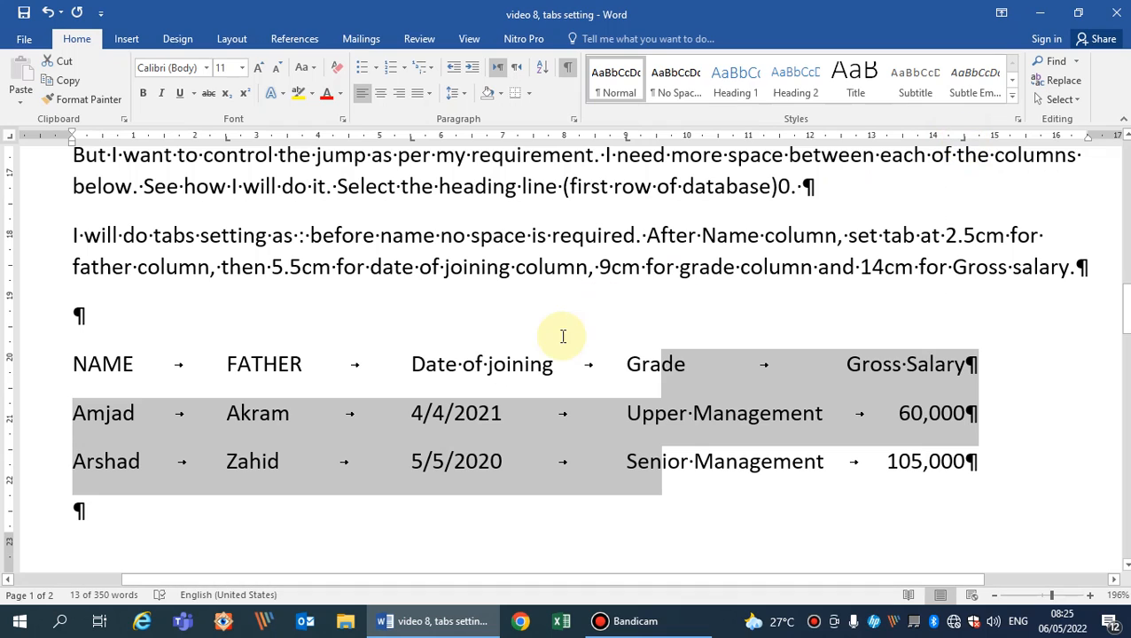
pyautogui.click(998, 463)
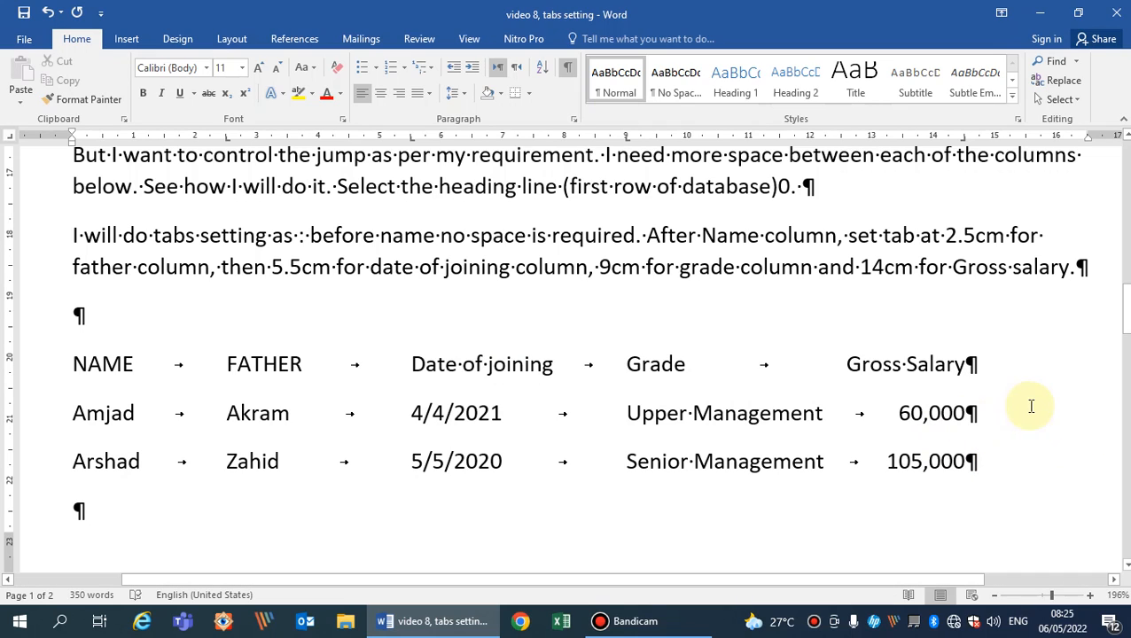
# Append /- to the gross salary amounts in both employee rows.
pyautogui.click(973, 413)
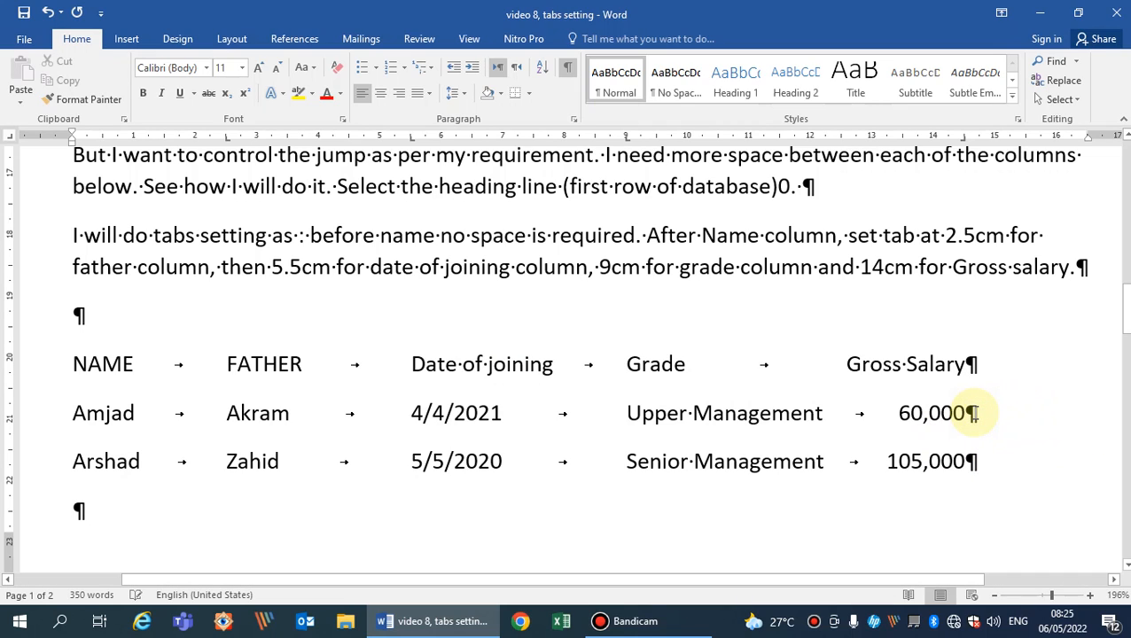
pyautogui.write('/-')
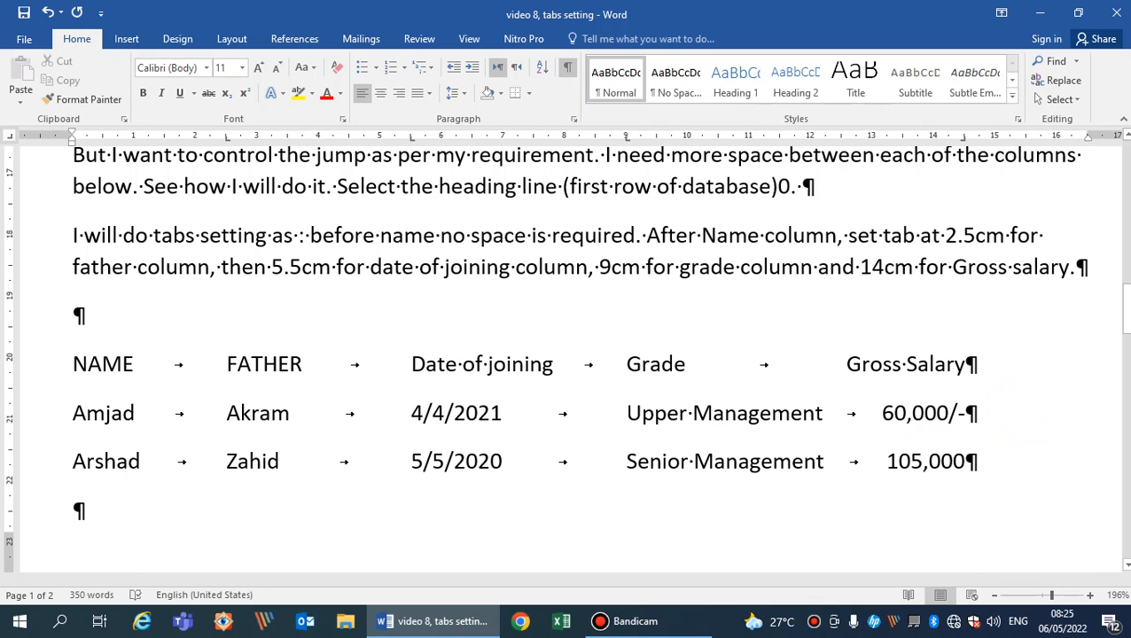
pyautogui.write('/-')
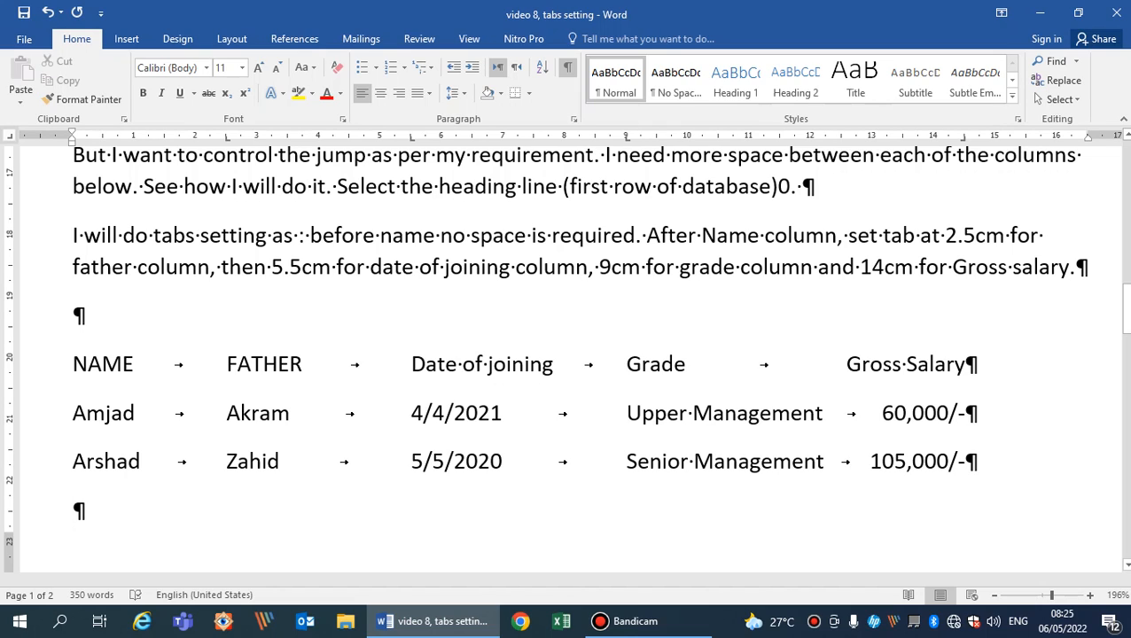
pyautogui.click(973, 413)
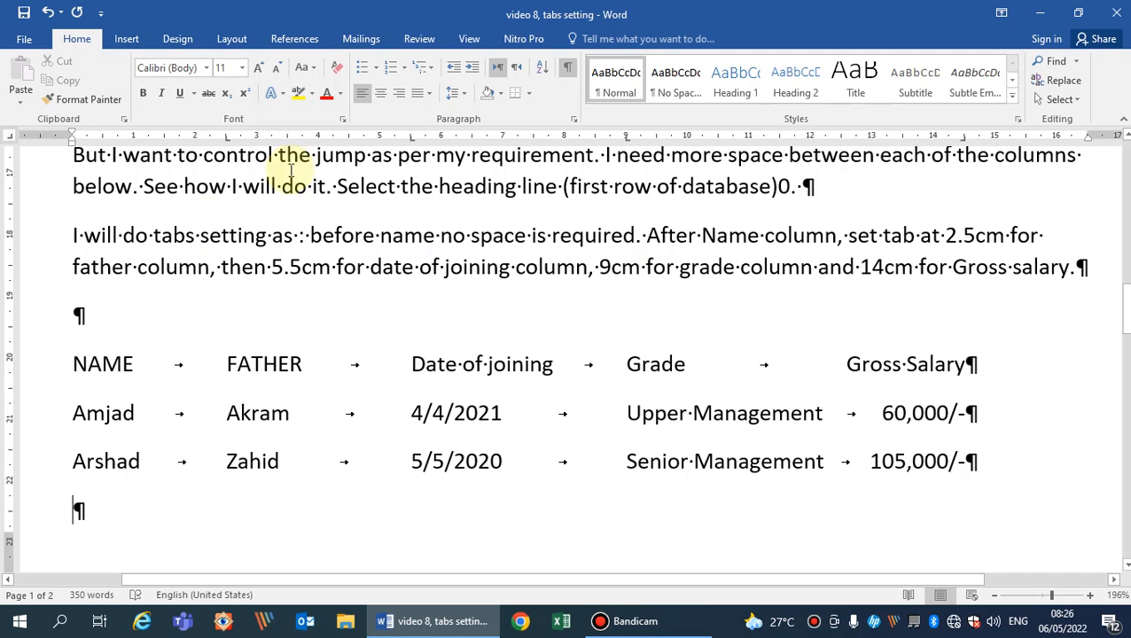
# Switch the tab type back to Left Tab and remove the 9 cm and 12 cm tab stops from the instruction paragraph.
pyautogui.click(10, 137)
pyautogui.click(11, 137)
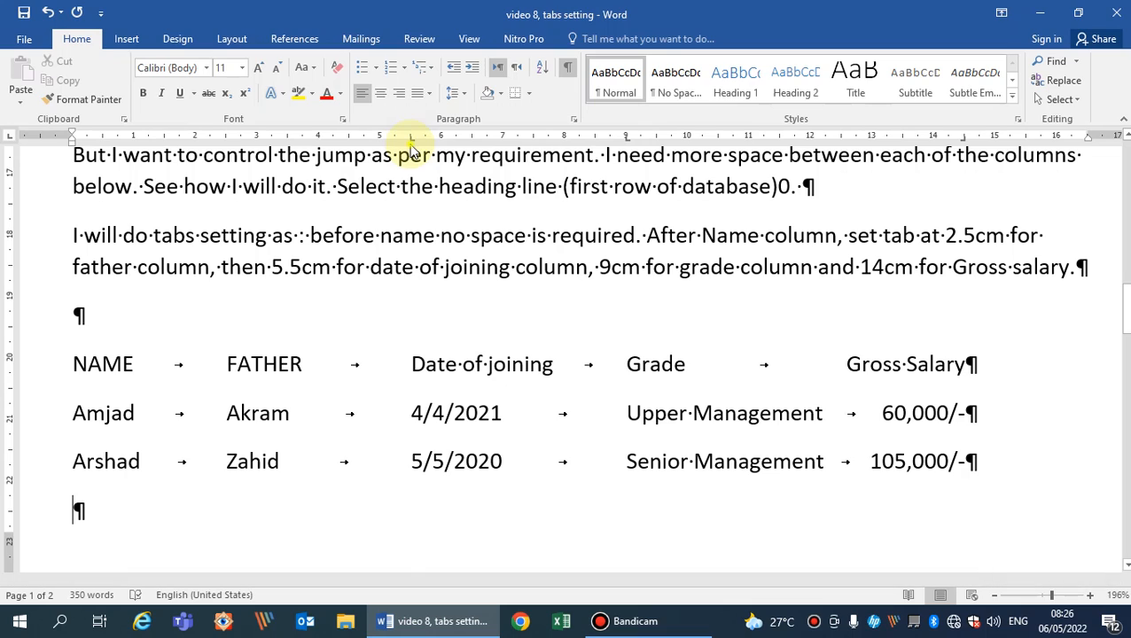
pyautogui.click(627, 139)
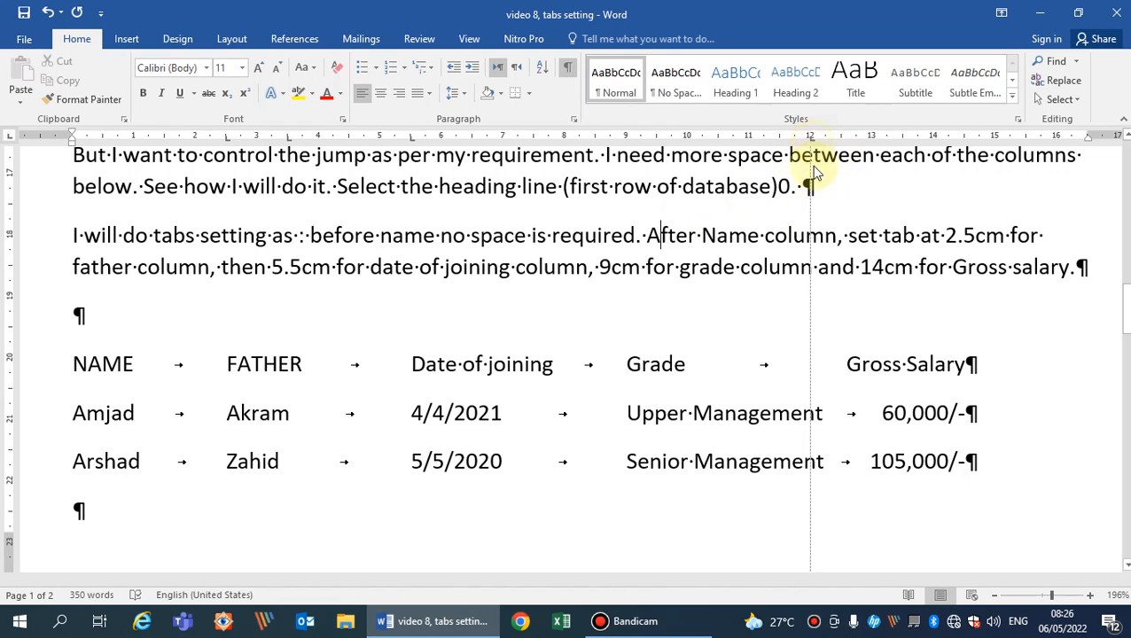
pyautogui.click(831, 319)
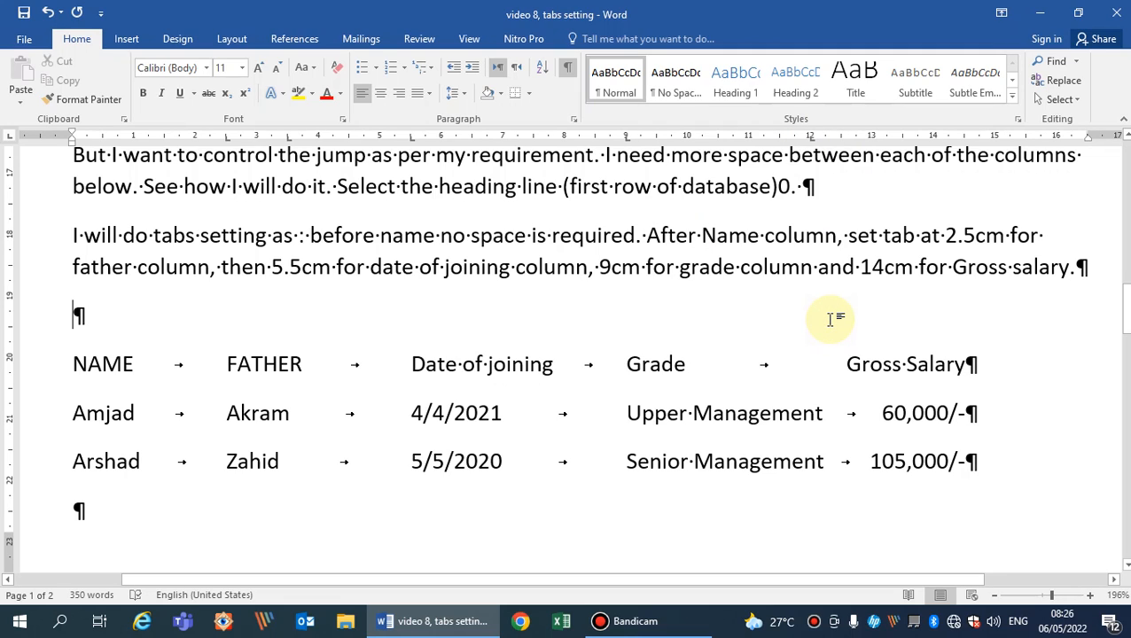
pyautogui.click(820, 264)
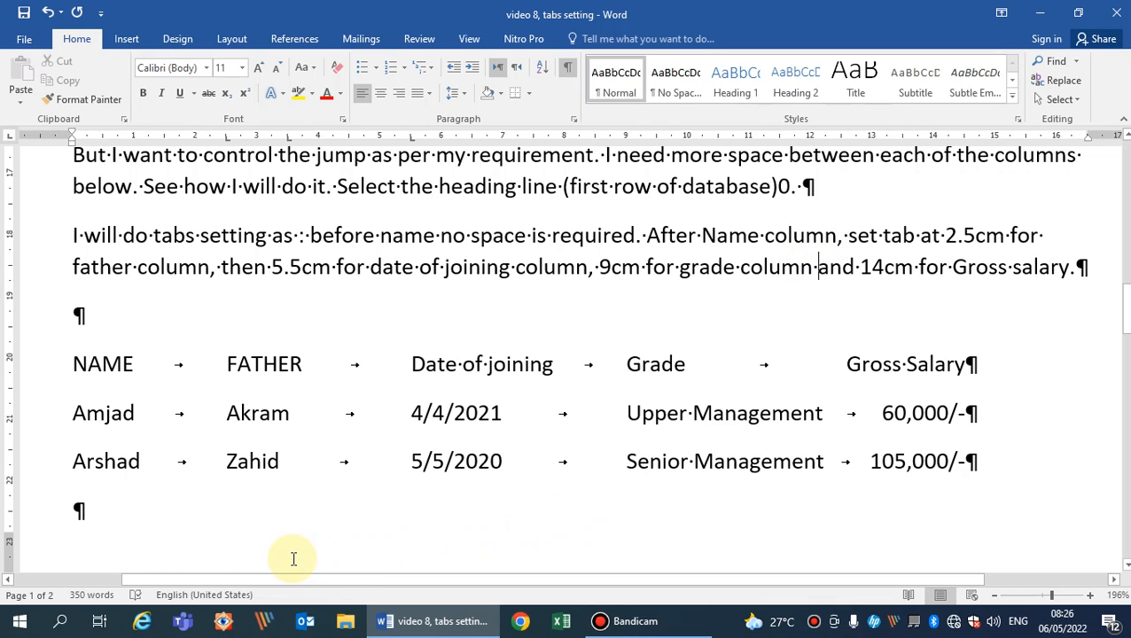
# On the blank line below the employee rows, advance to the 3 cm stop, add a left tab stop at 5.5 cm and advance to it.
pyautogui.click(104, 513)
pyautogui.press('Tab')
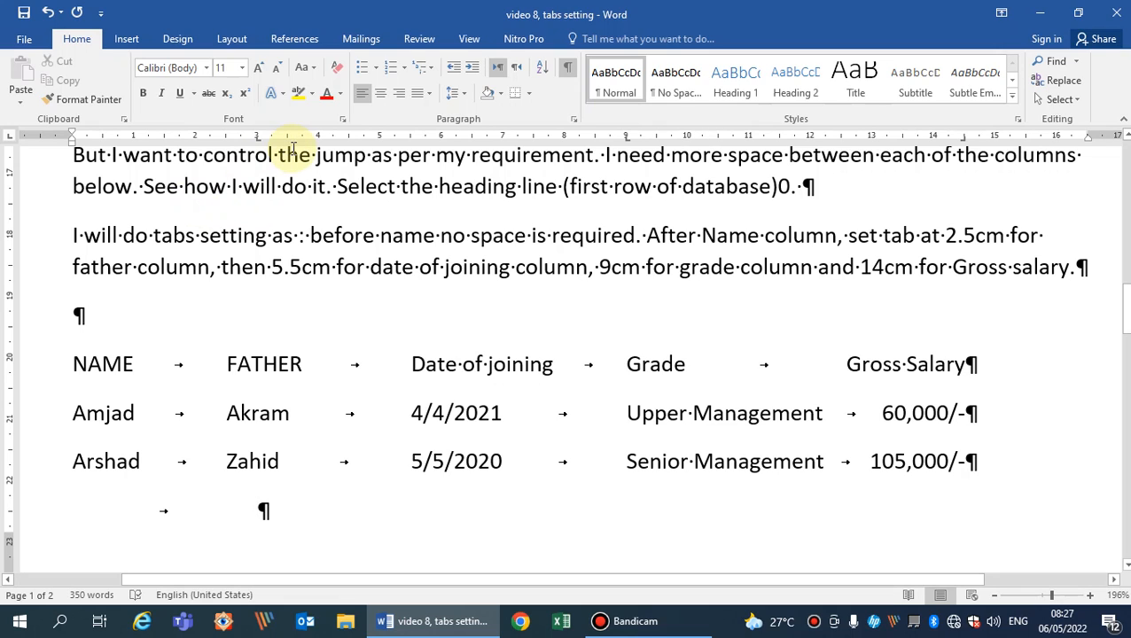
pyautogui.click(409, 138)
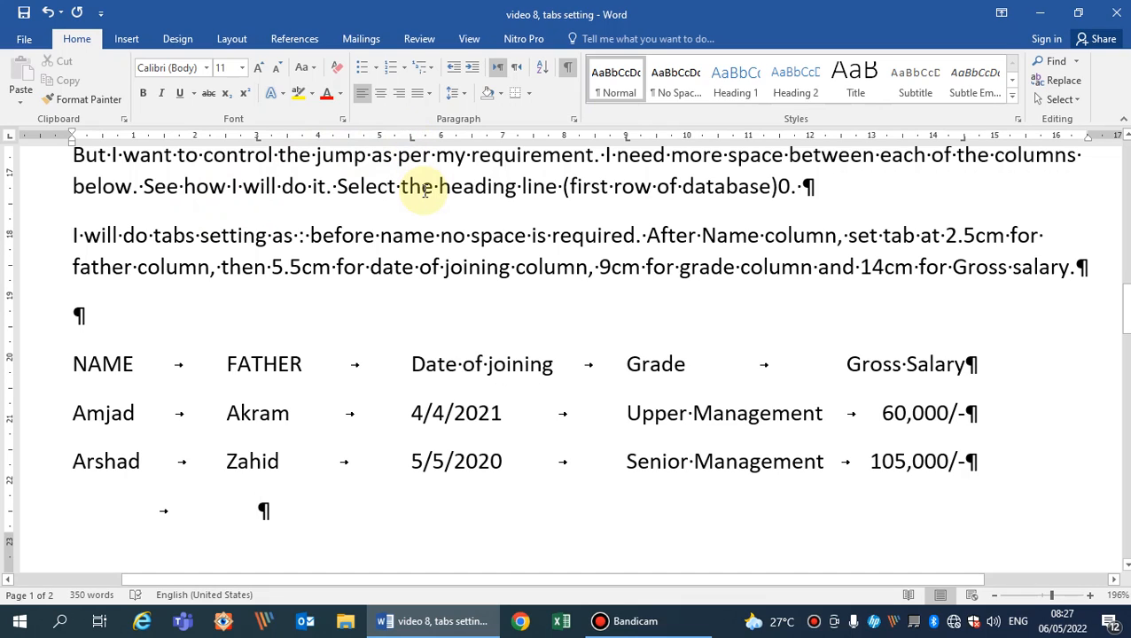
pyautogui.press('Tab')
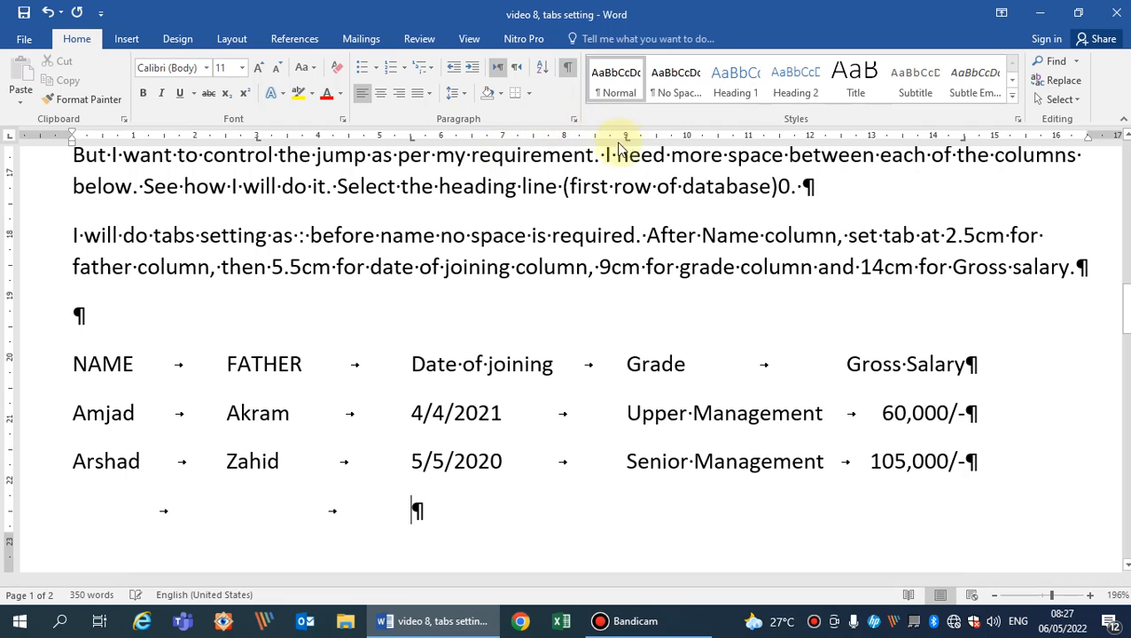
# Try to remove the 9 cm tab stop from the blank line below the employee rows.
pyautogui.moveTo(626, 142); pyautogui.dragTo(631, 211)
pyautogui.click(632, 222)
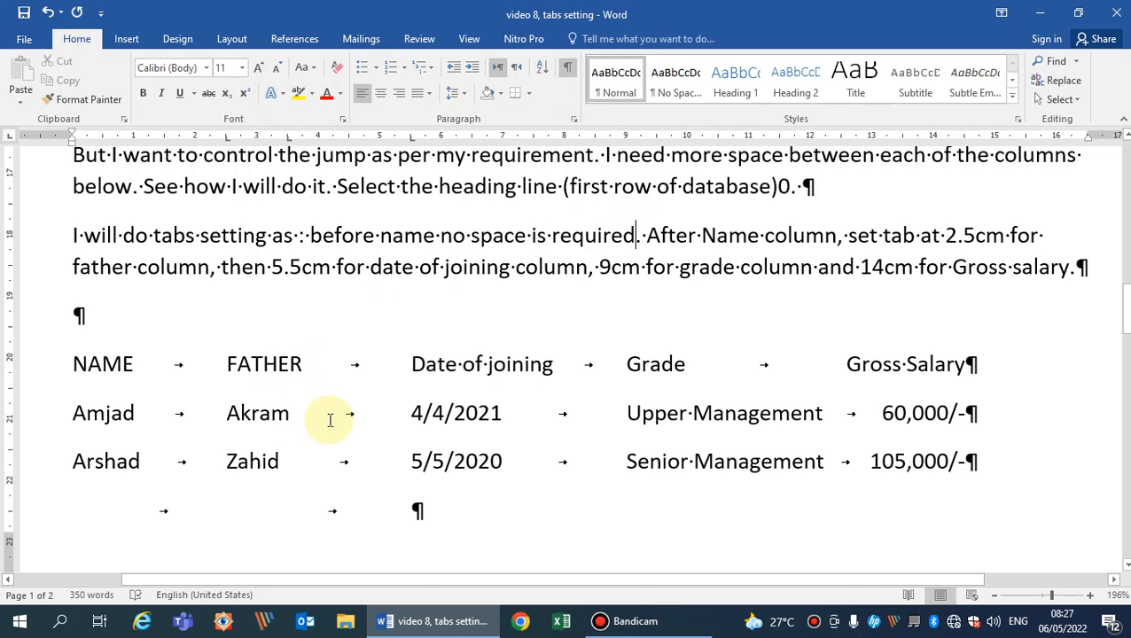
pyautogui.click(451, 493)
pyautogui.click(448, 517)
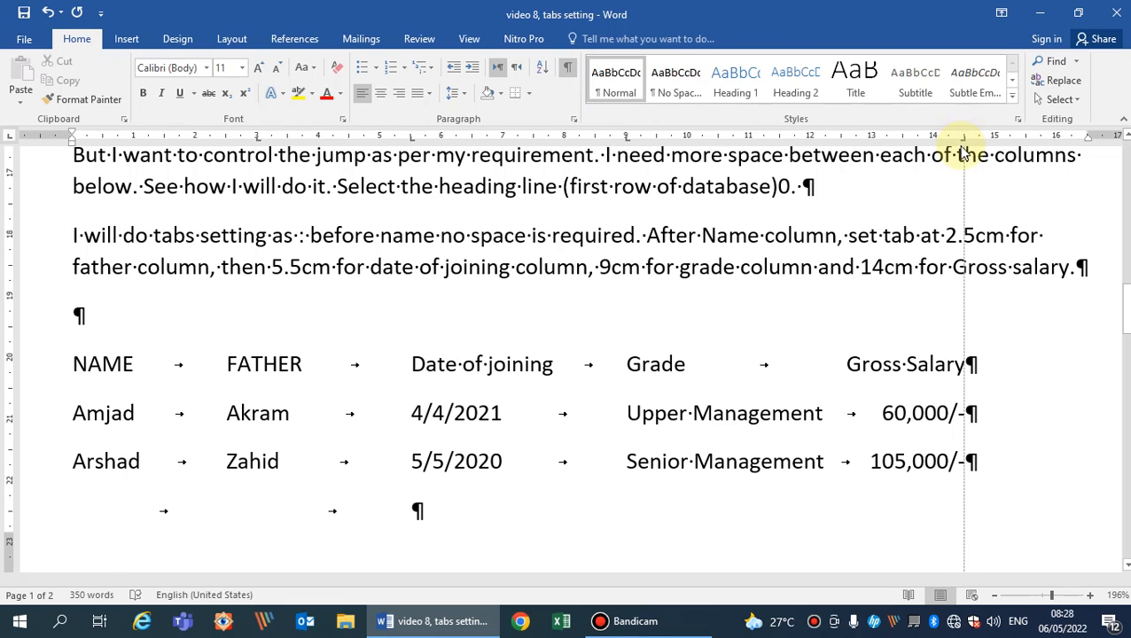
# Remove the 14.5 cm right tab stop from the heading row only.
pyautogui.click(1013, 358)
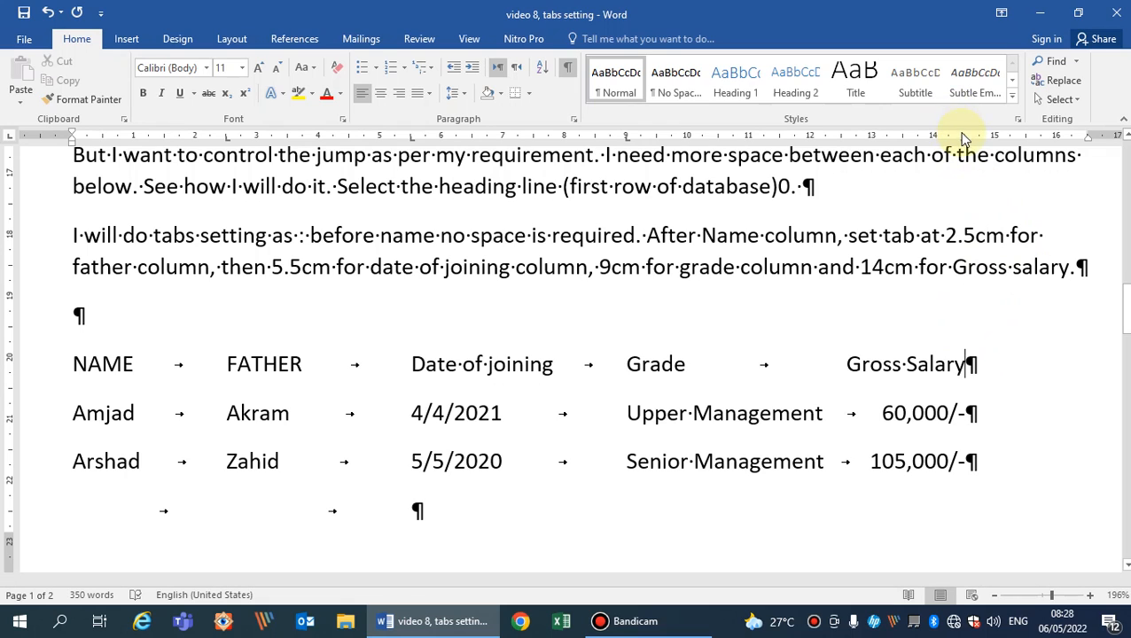
pyautogui.moveTo(963, 138); pyautogui.dragTo(999, 282)
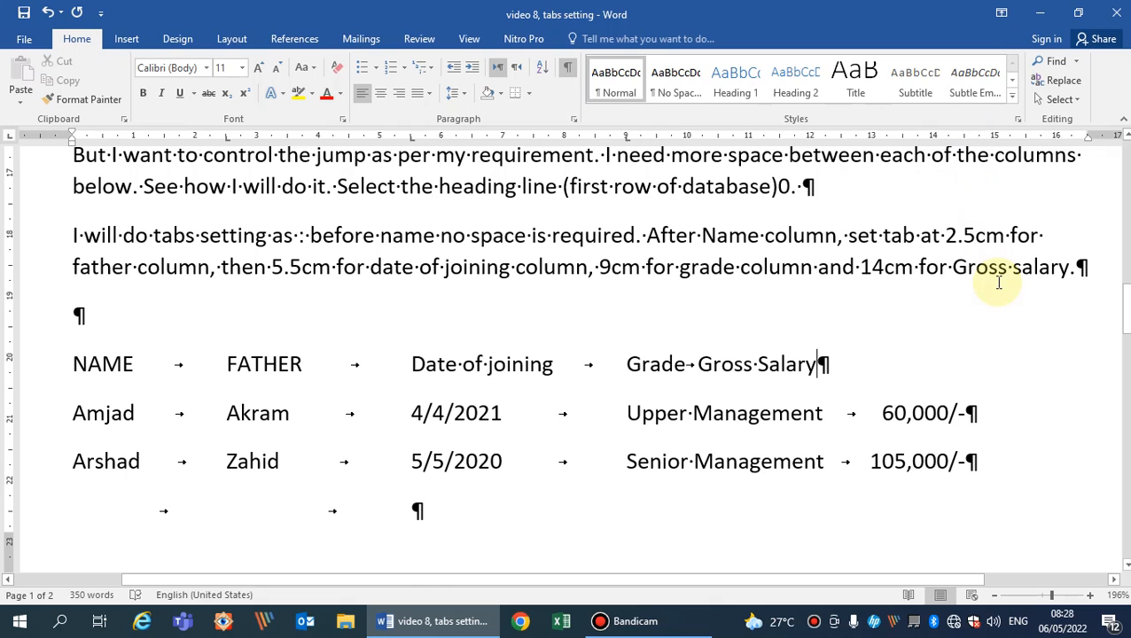
# Undo the heading row's tab stop removal and advance the blank line below the employee rows to the 9 cm stop.
pyautogui.hotkey('ctrl', 'z')
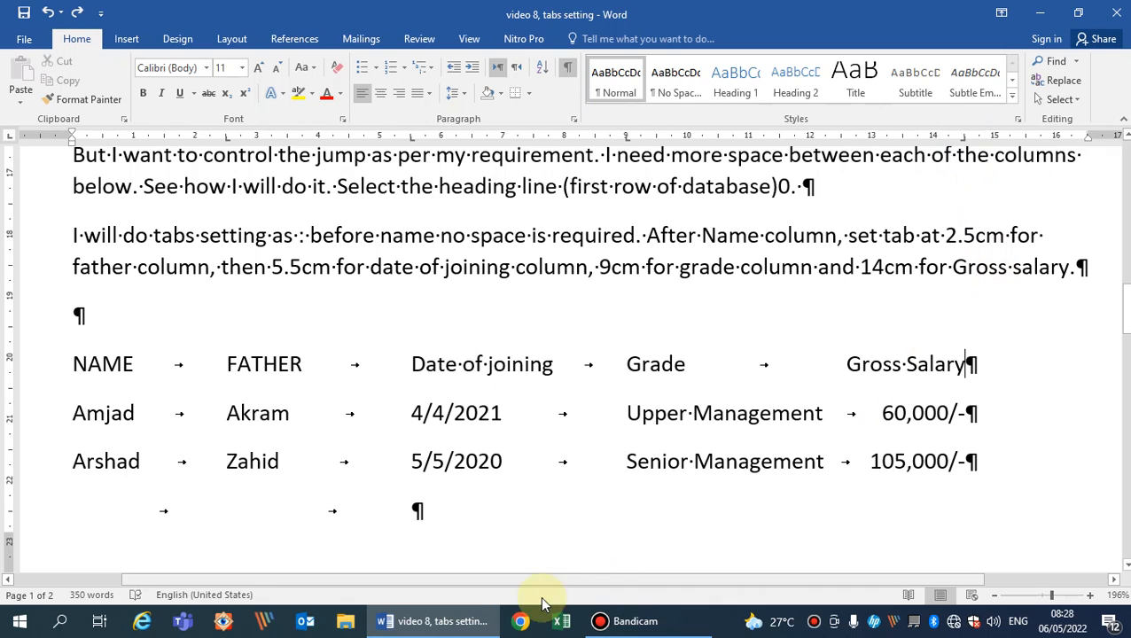
pyautogui.click(454, 526)
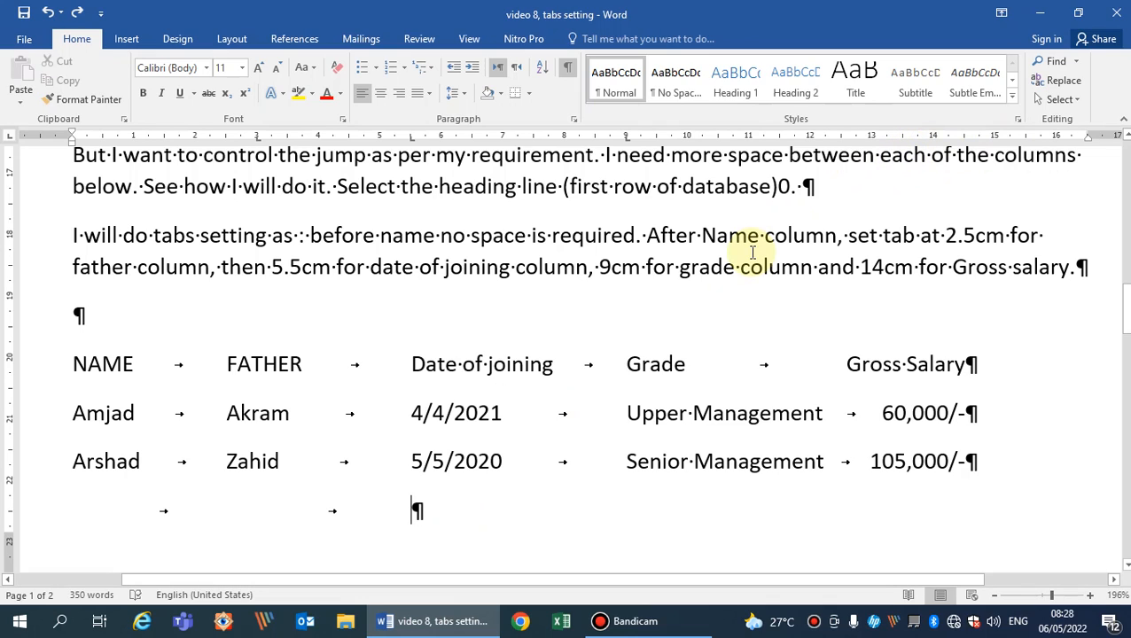
pyautogui.press('Home')
pyautogui.press('Tab')
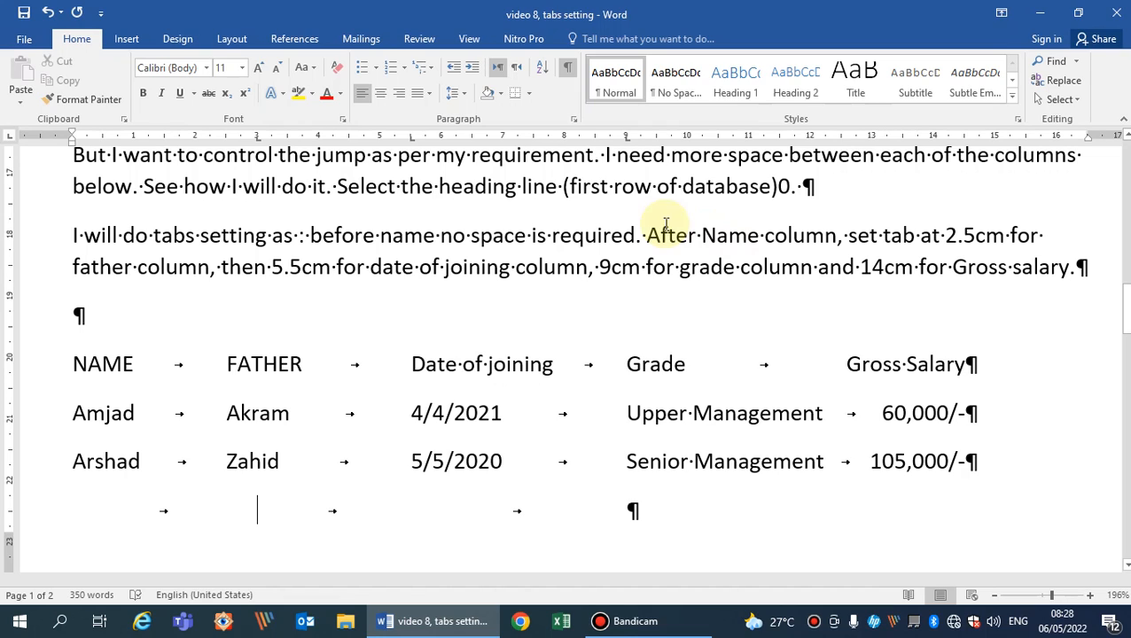
# Move the blank line's 3 cm left tab stop to 2.75 cm, leaving its other tab settings as they are.
pyautogui.click(257, 138)
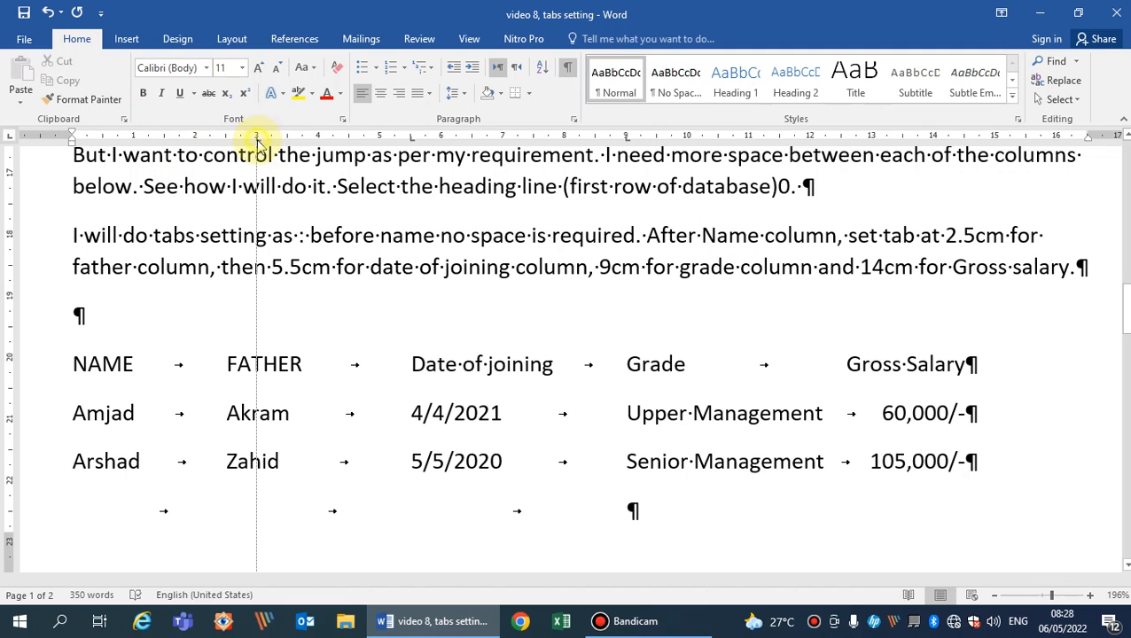
pyautogui.moveTo(257, 142)
pyautogui.mouseDown()
pyautogui.moveTo(218, 143)
pyautogui.moveTo(237, 146)
pyautogui.mouseUp()
pyautogui.doubleClick(237, 142)
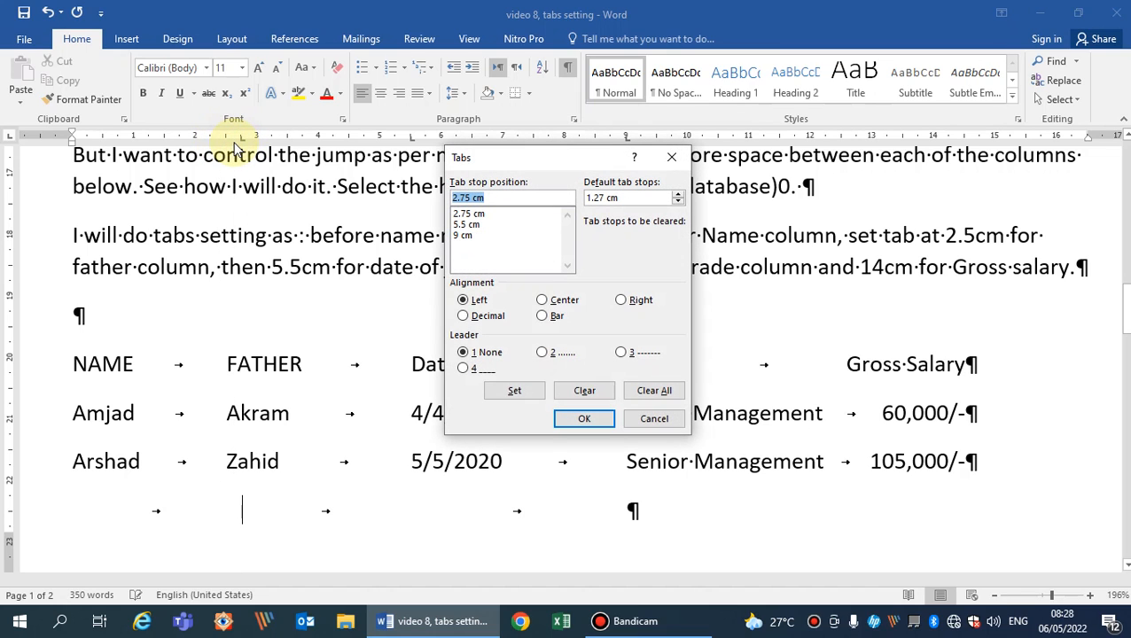
pyautogui.click(654, 419)
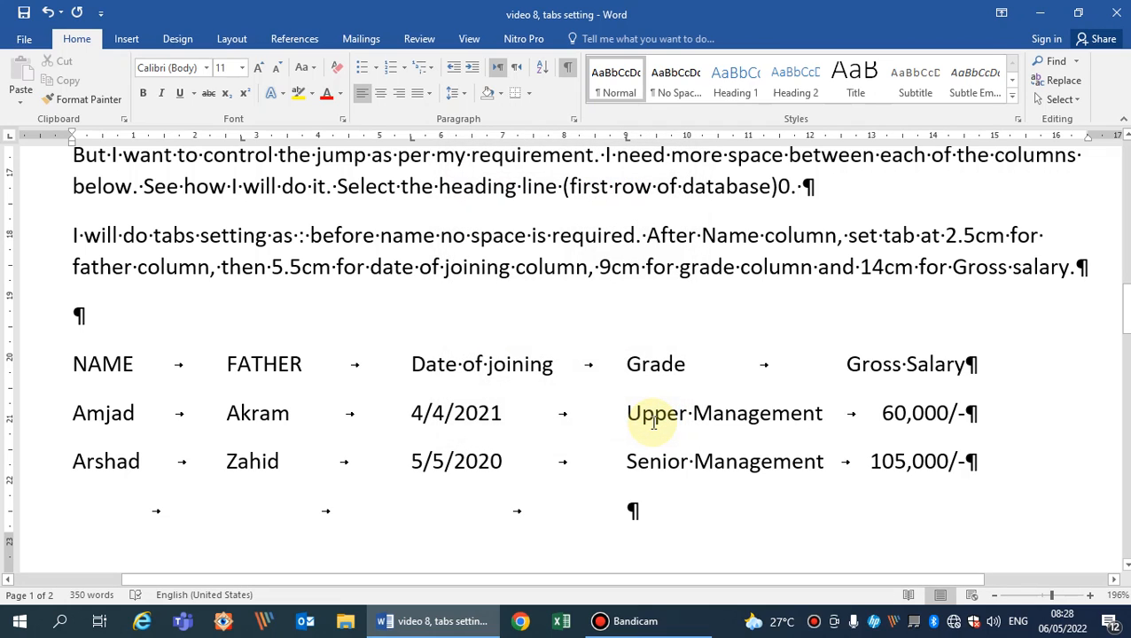
pyautogui.press('Tab')
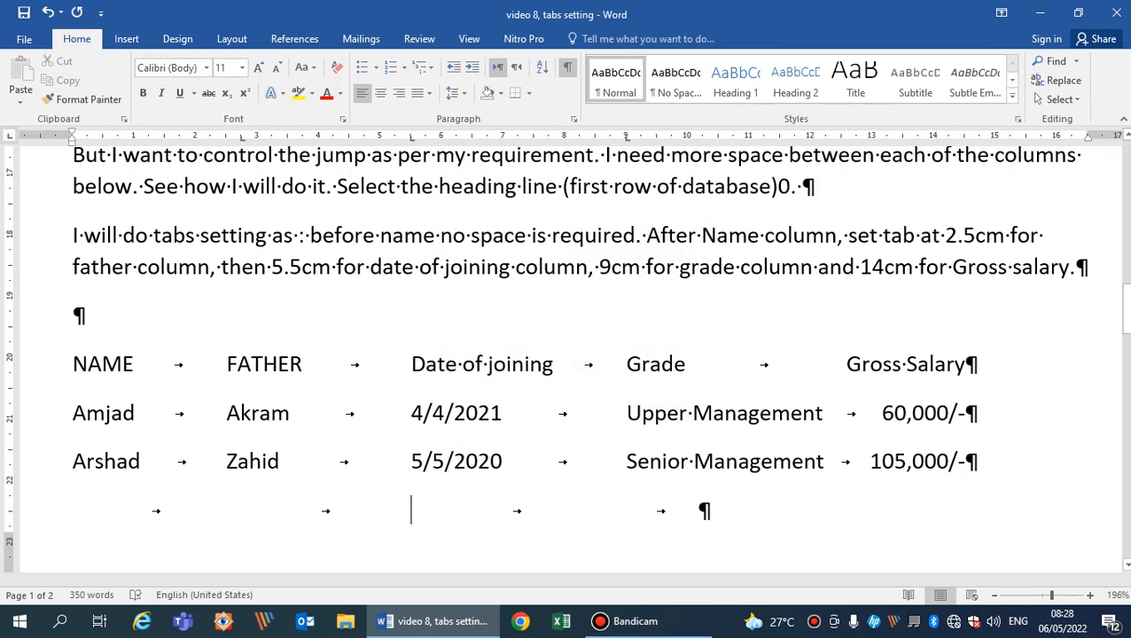
pyautogui.press('Tab')
pyautogui.press('Tab')
pyautogui.click(935, 138)
pyautogui.press('BackSpace')
pyautogui.press('BackSpace')
pyautogui.press('BackSpace')
pyautogui.press('BackSpace')
pyautogui.press('Right')
pyautogui.press('Right')
# Insert two more tabs on the blank line, clear its 14 cm stop and add a right tab stop at 15 cm.
pyautogui.press('Tab')
pyautogui.press('Tab')
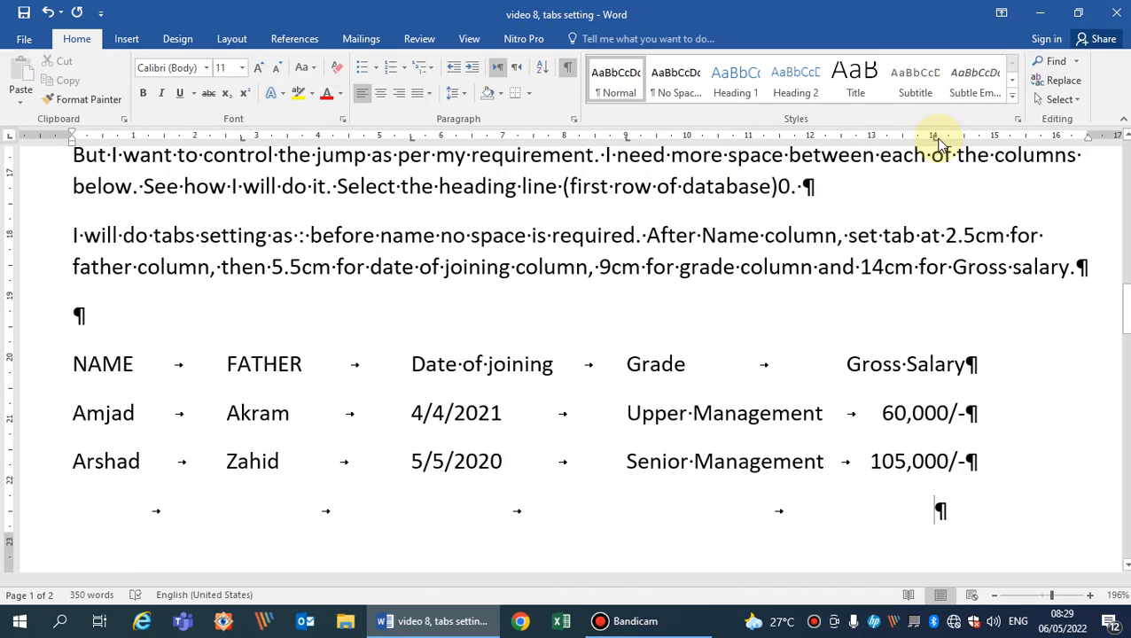
pyautogui.moveTo(934, 139); pyautogui.dragTo(967, 349)
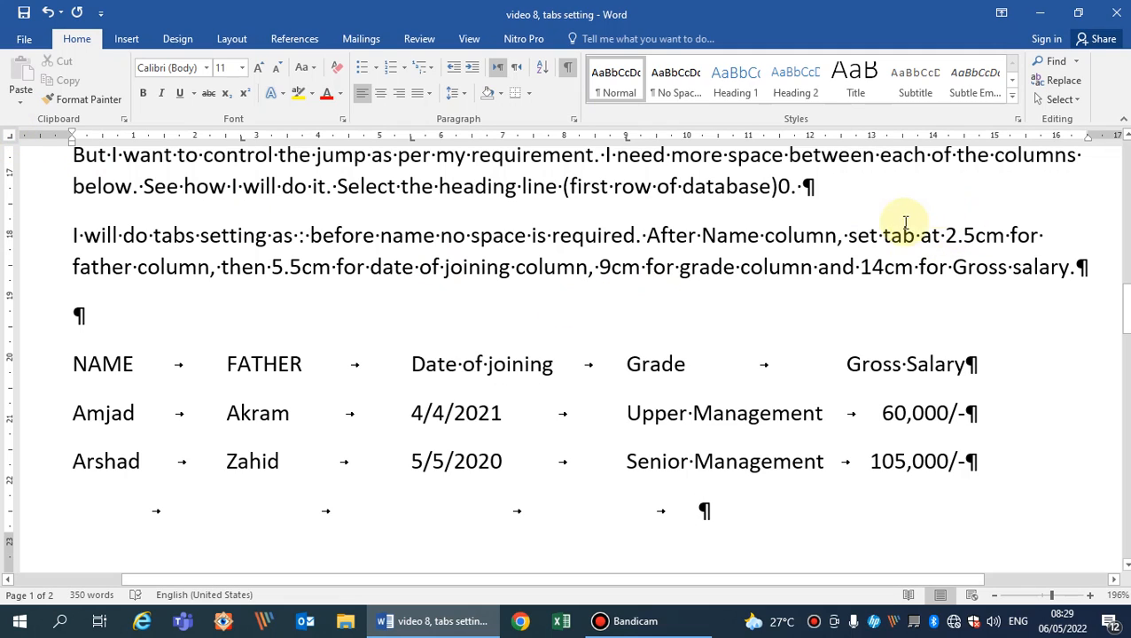
pyautogui.click(997, 138)
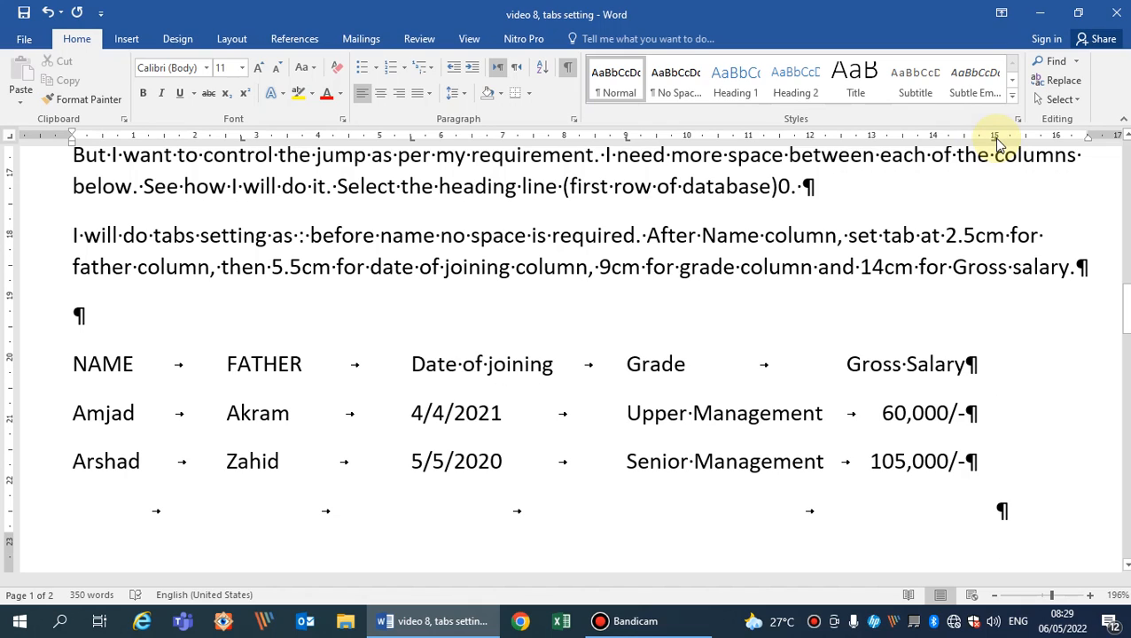
# Enter the new employee's name and father's name on this line and advance to the Date of joining column.
pyautogui.press('Left')
pyautogui.press('Left')
pyautogui.press('Left')
pyautogui.press('Left')
pyautogui.press('Left')
pyautogui.write('Ahmad')
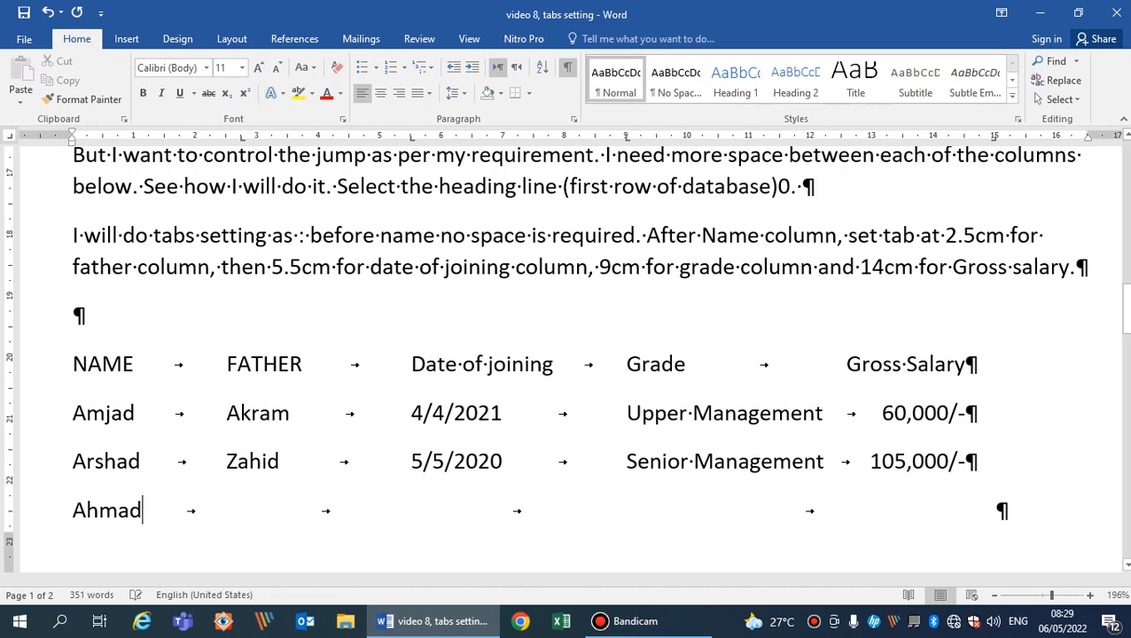
pyautogui.press('Tab')
pyautogui.write('Amjad')
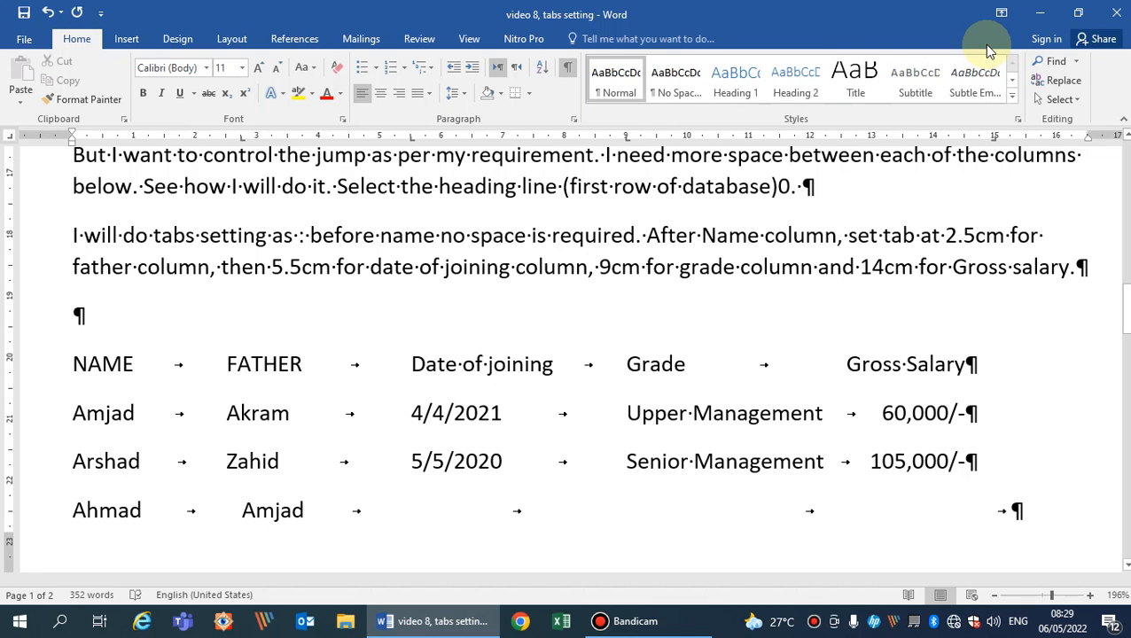
pyautogui.press('Tab')
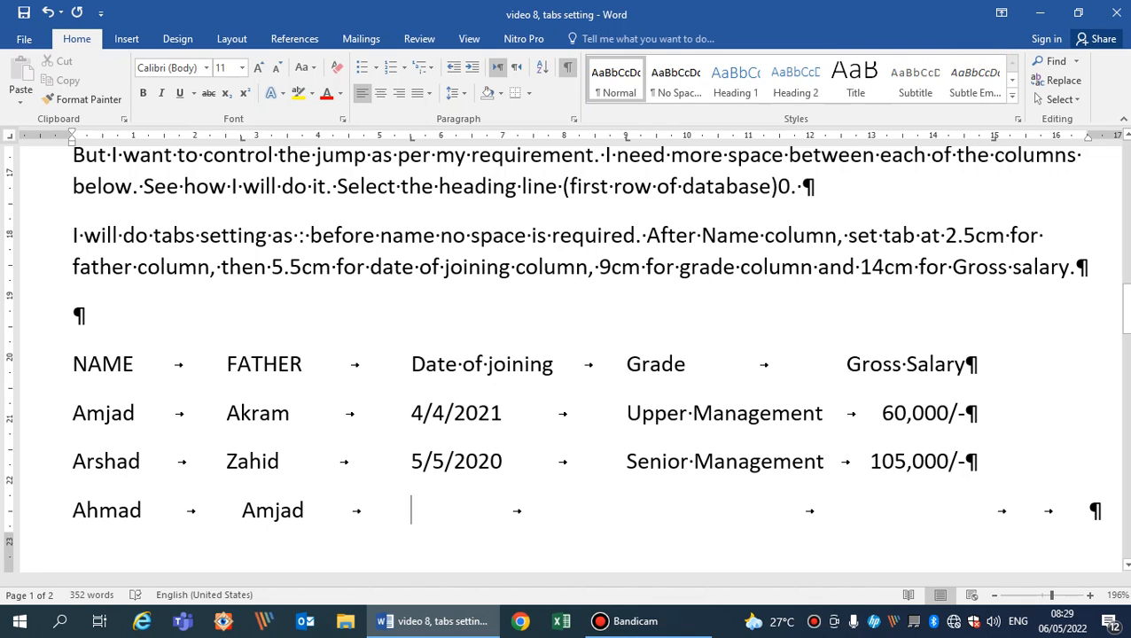
# Complete the new employee's row with joining date 2/2/1999, grade "lower management" and gross salary 25,000.
pyautogui.write('2/2/199')
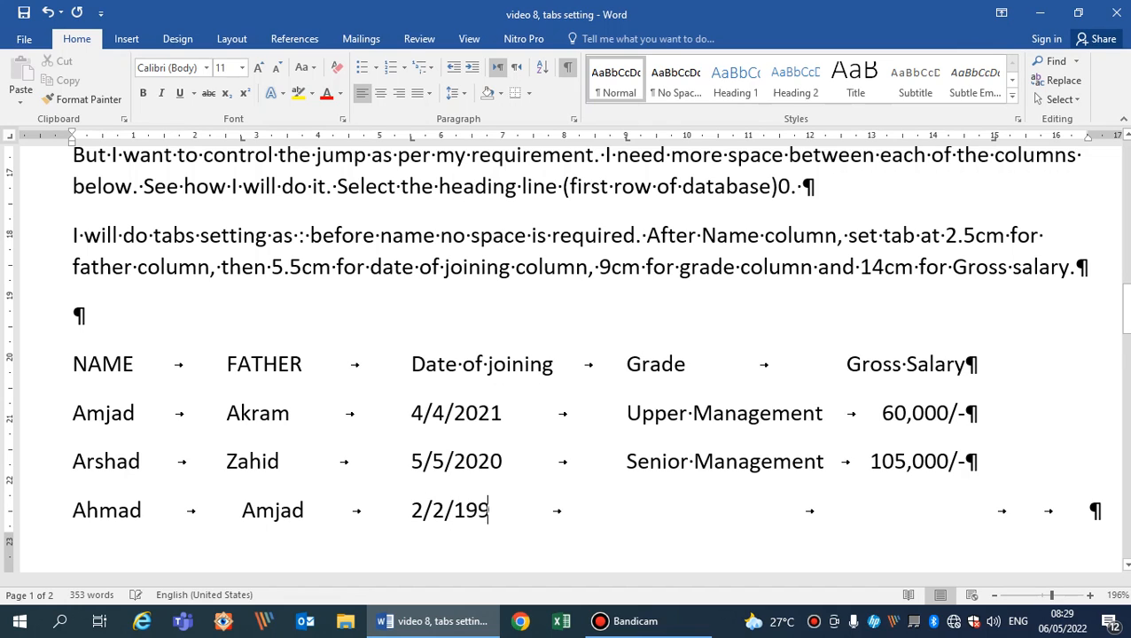
pyautogui.write('9')
pyautogui.press('Tab')
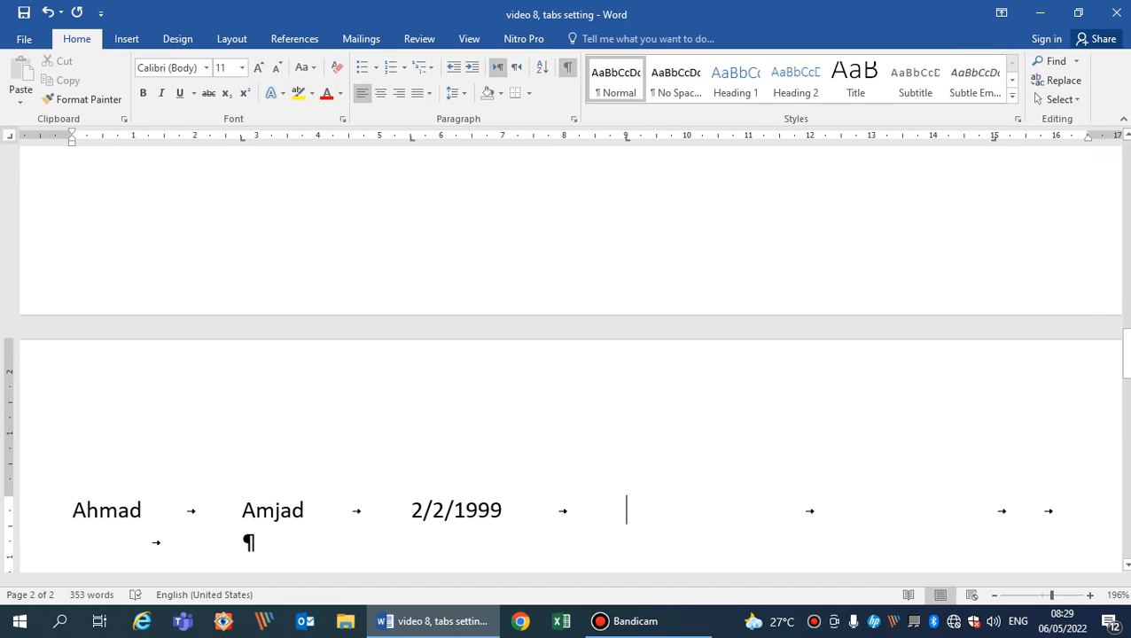
pyautogui.write('lower management')
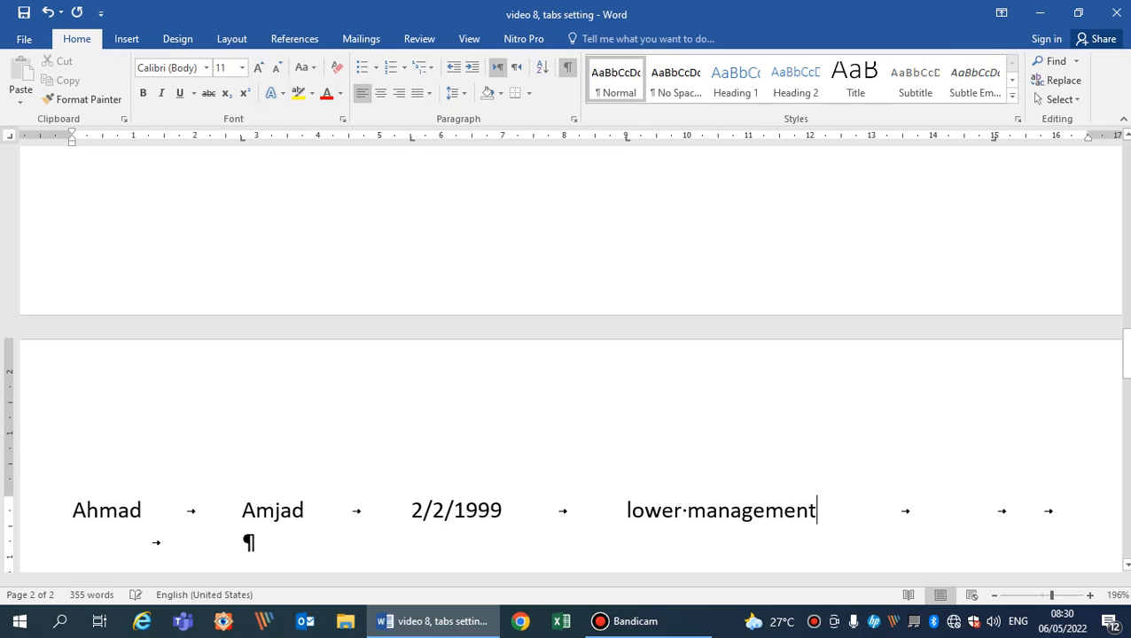
pyautogui.press('Tab')
pyautogui.write('25,000')
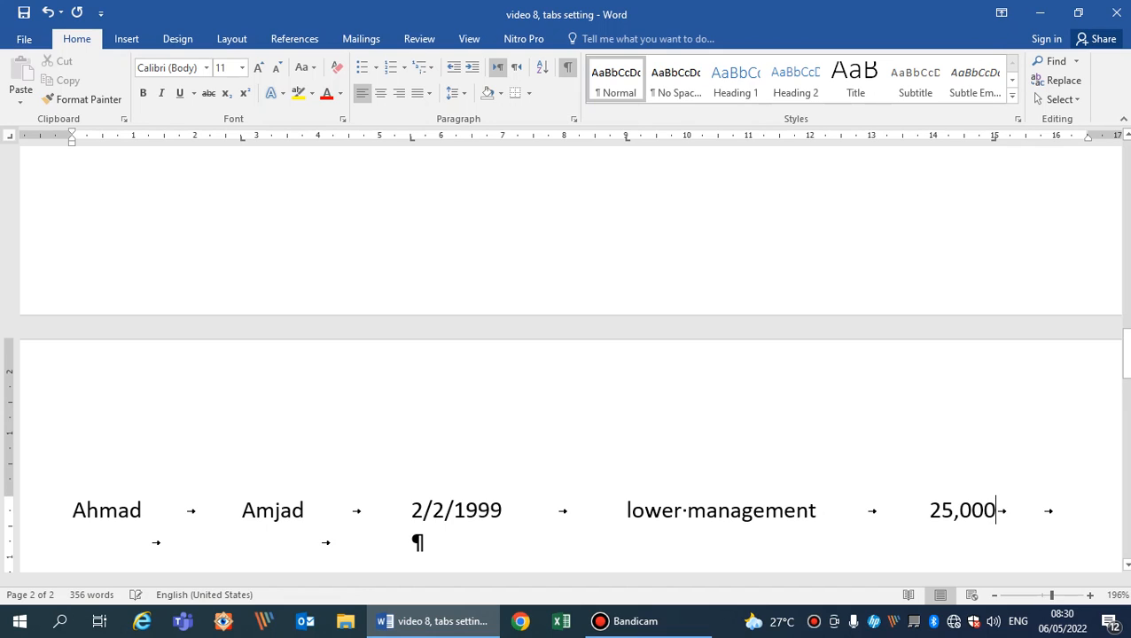
# Start another employee row below, fill in the employee's name and father's name, and advance to the joining date column.
pyautogui.press('Return')
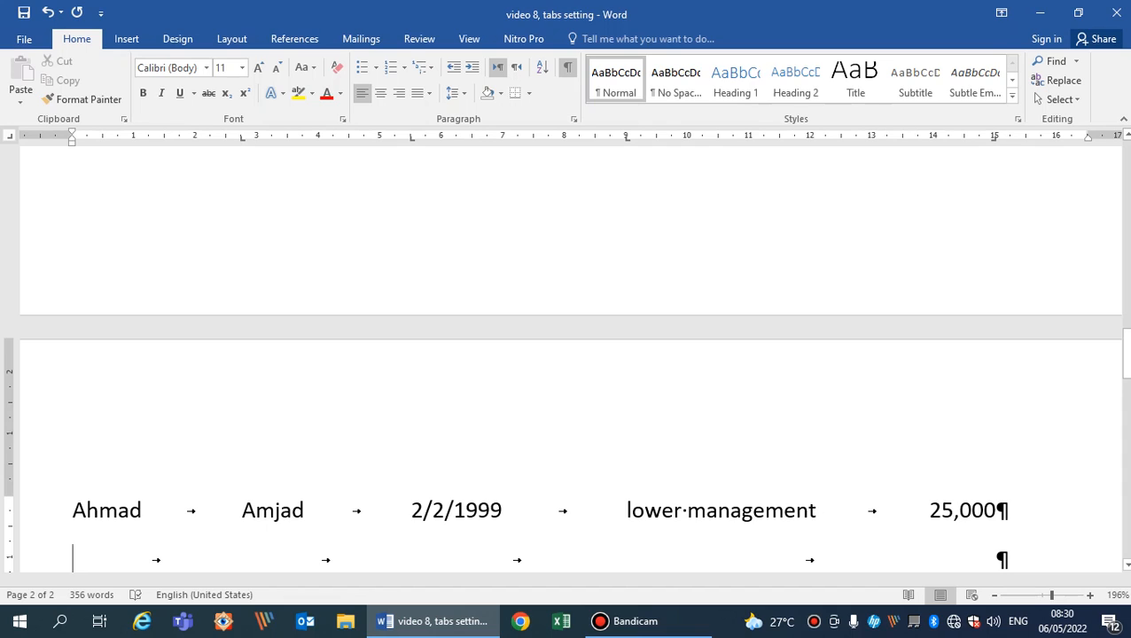
pyautogui.write('Zahid')
pyautogui.press('Tab')
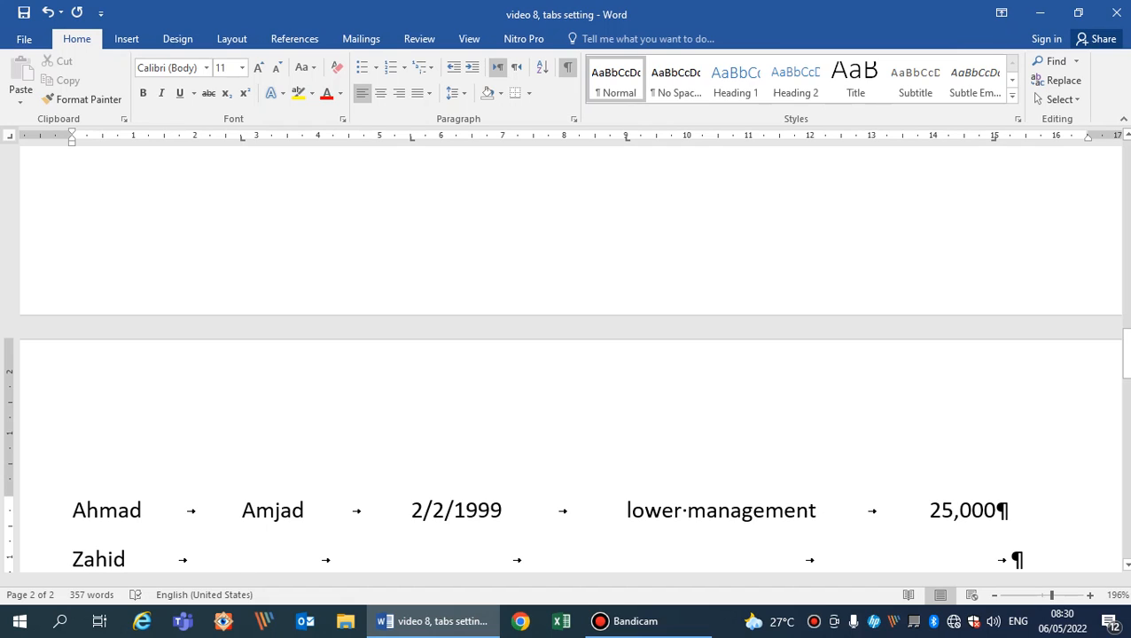
pyautogui.write('Ali')
pyautogui.press('Tab')
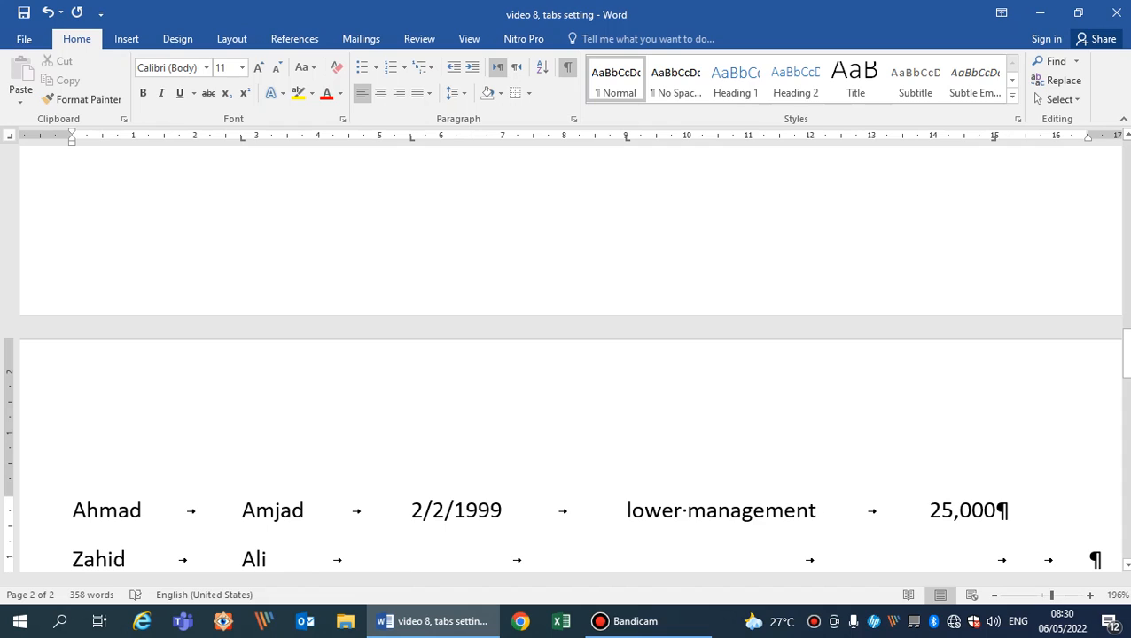
# Complete this row with joining date 4/4/1998, grade "Upper Management" and gross salary 156,000, ending it with a new line.
pyautogui.write('4/4/1998')
pyautogui.press('Tab')
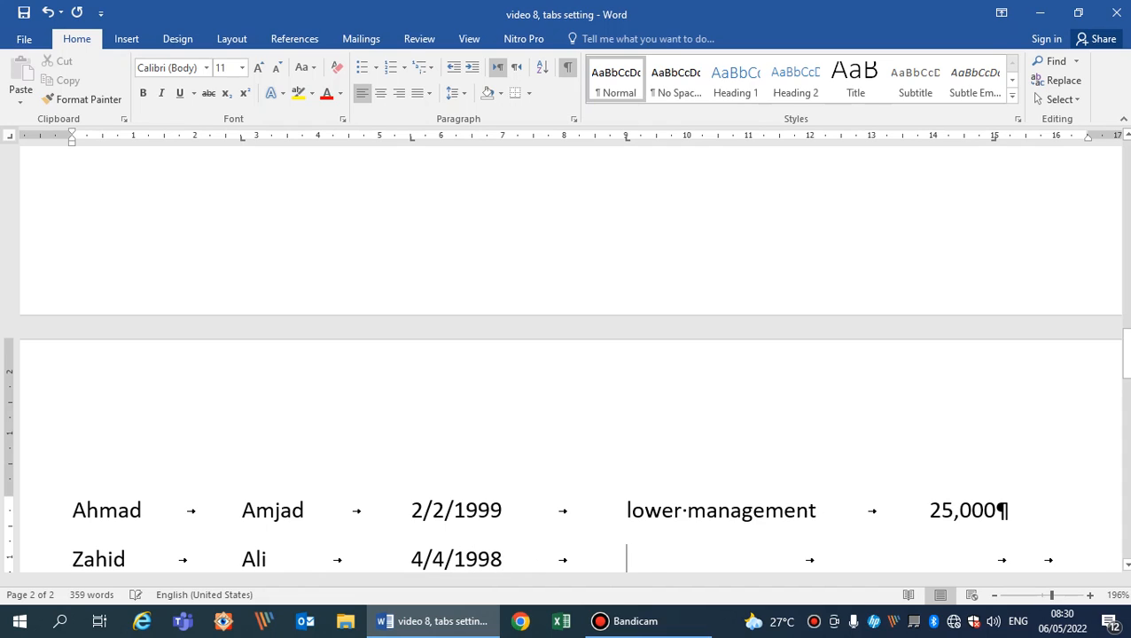
pyautogui.write('Upper Ma')
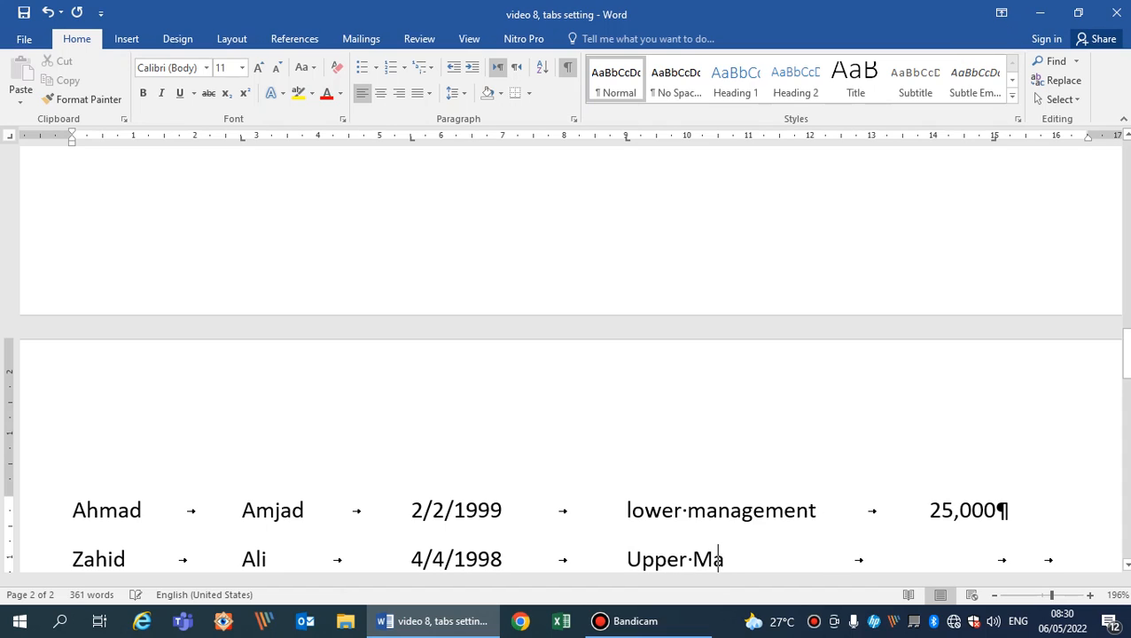
pyautogui.write('nagement')
pyautogui.press('Right')
pyautogui.press('Right')
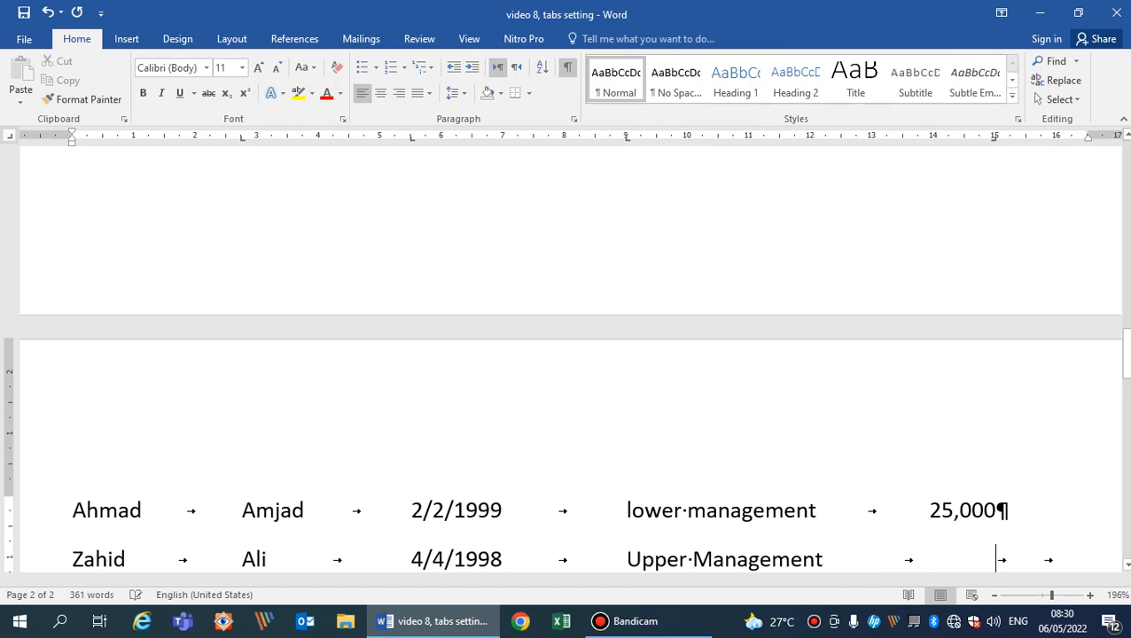
pyautogui.write('156,000')
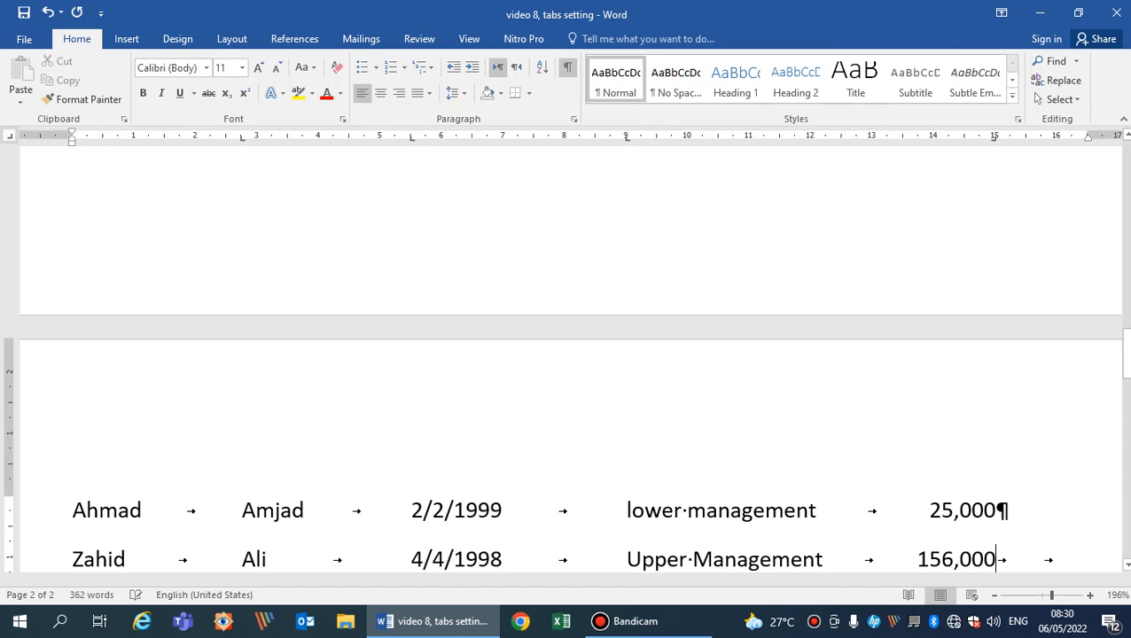
pyautogui.press('Return')
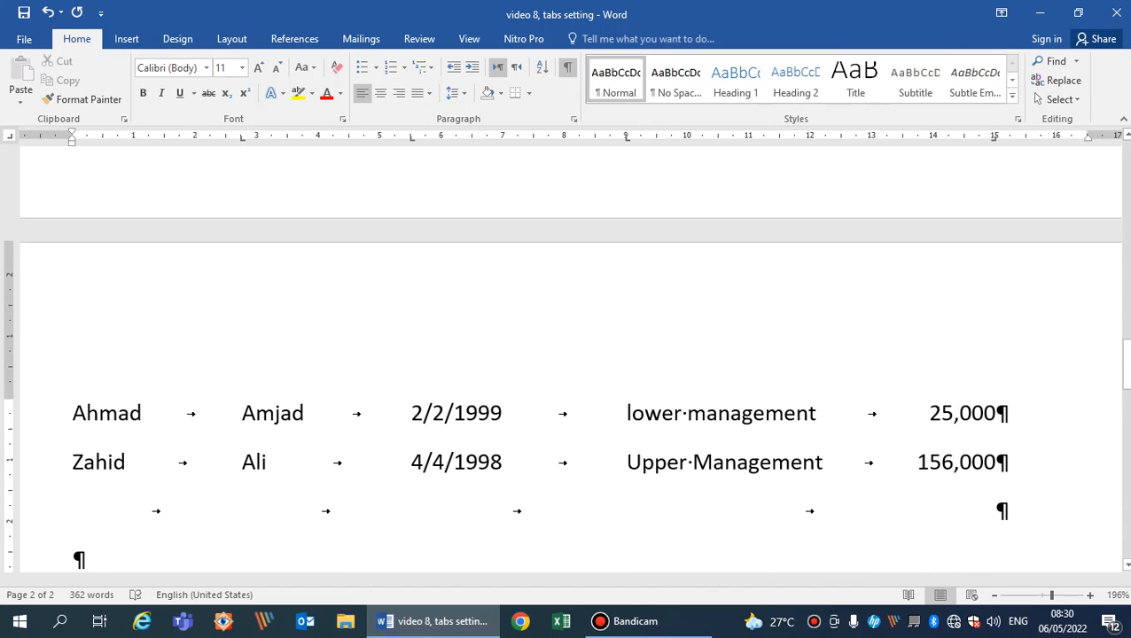